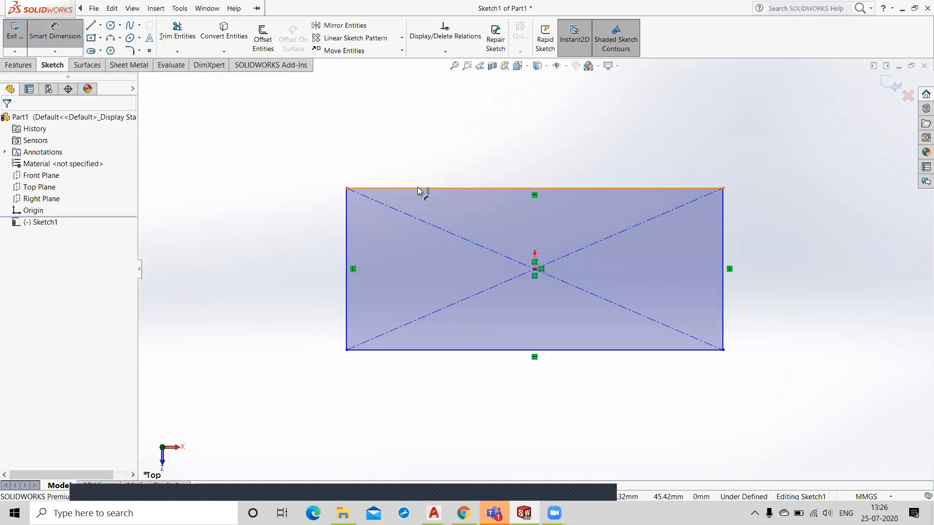
Step: Dimension the center rectangle to 200 mm wide and 120 mm high, and close the sketch
click(460, 186)
click(482, 166)
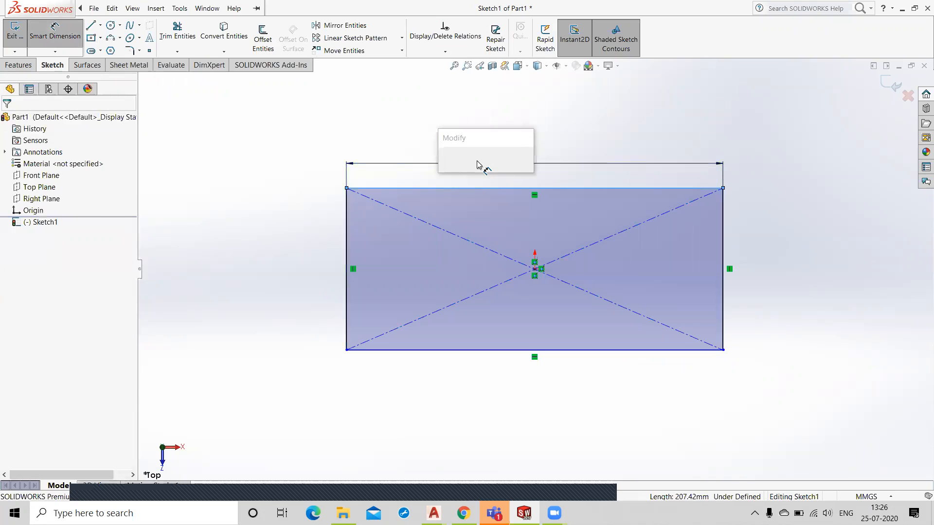
text(200)
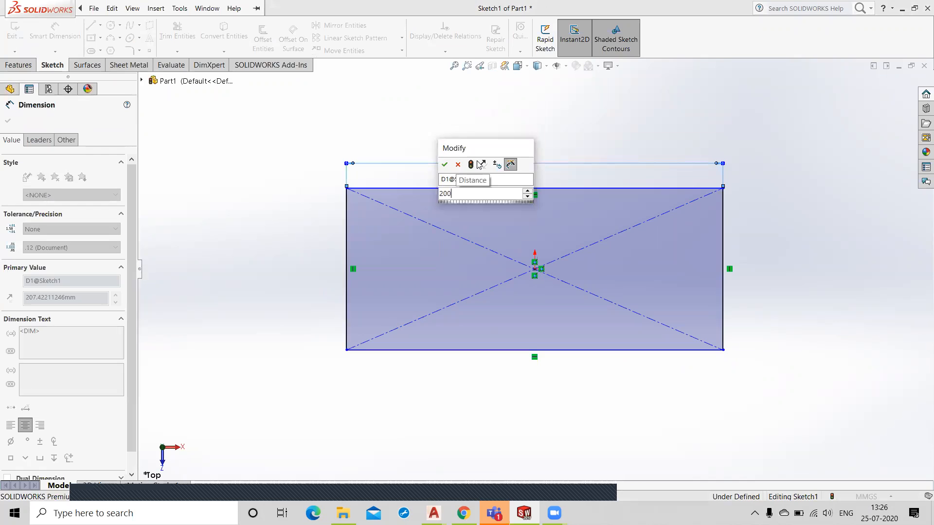
key(Return)
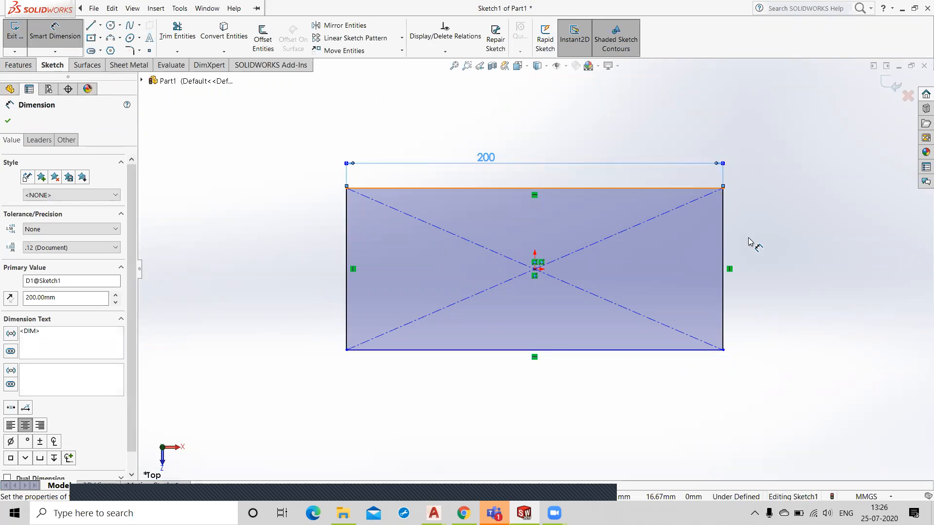
click(757, 244)
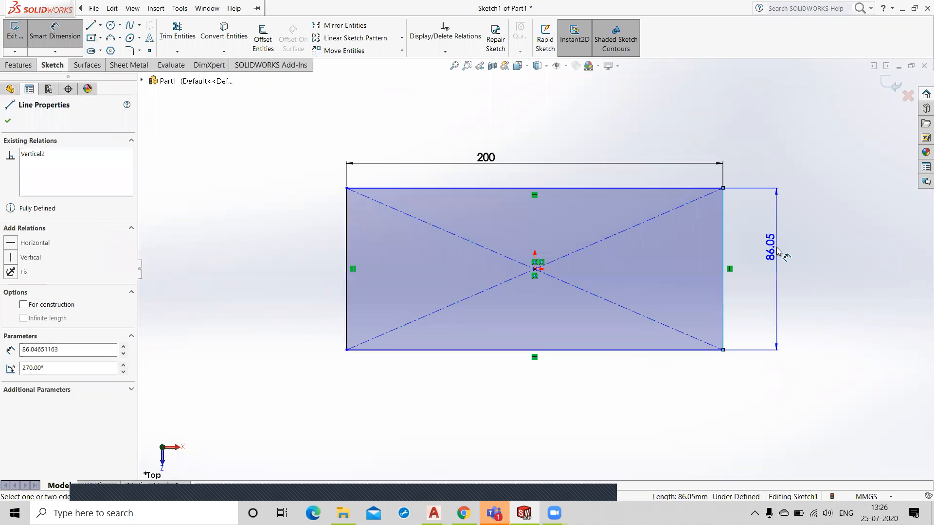
click(781, 260)
text(100)
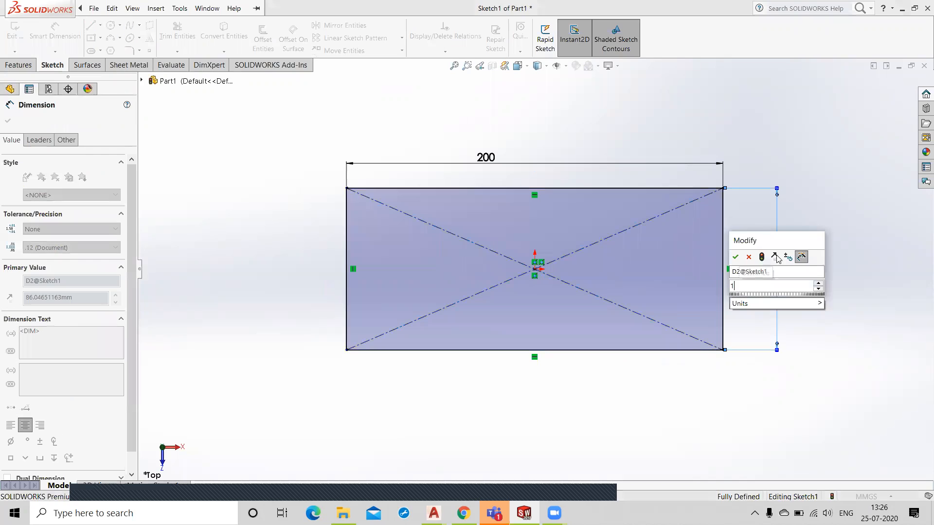
key(Return)
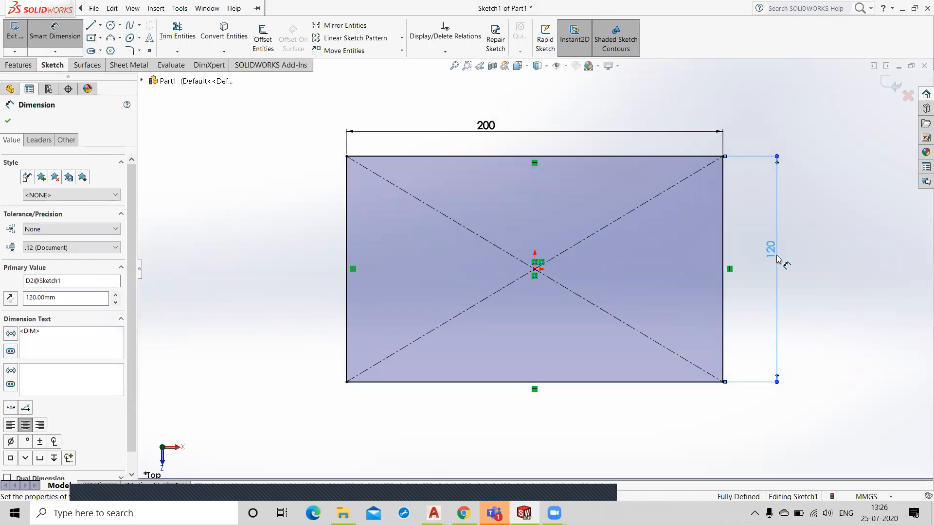
click(884, 84)
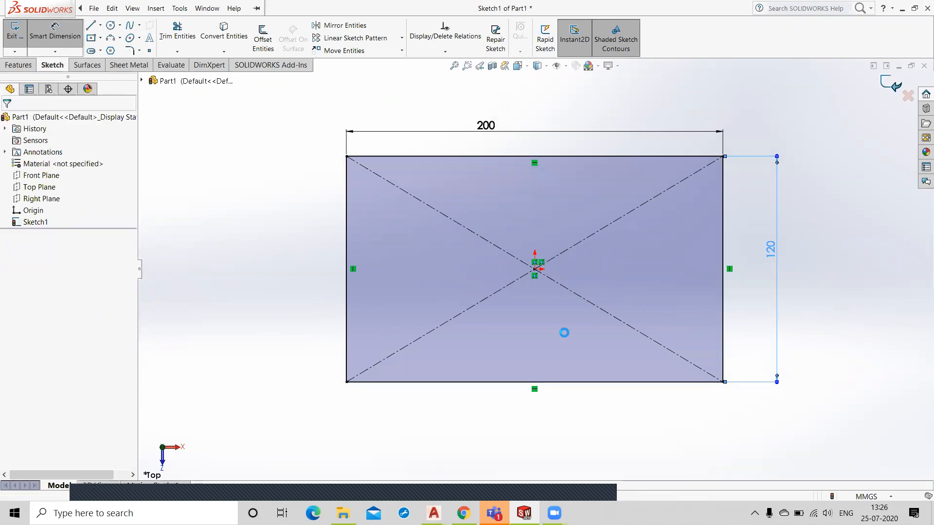
Step: Extrude the rectangle as a blind boss 60 mm deep
click(20, 39)
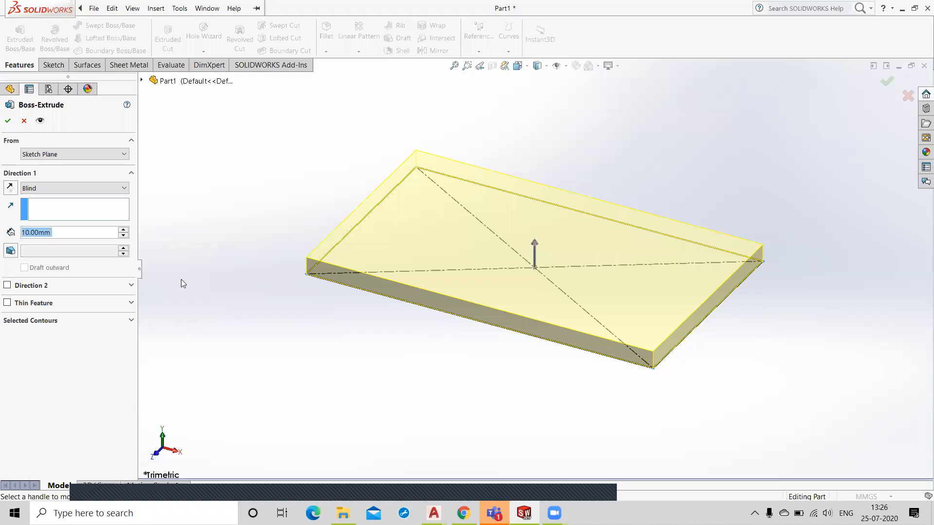
click(124, 230)
click(124, 230)
click(124, 230)
click(124, 230)
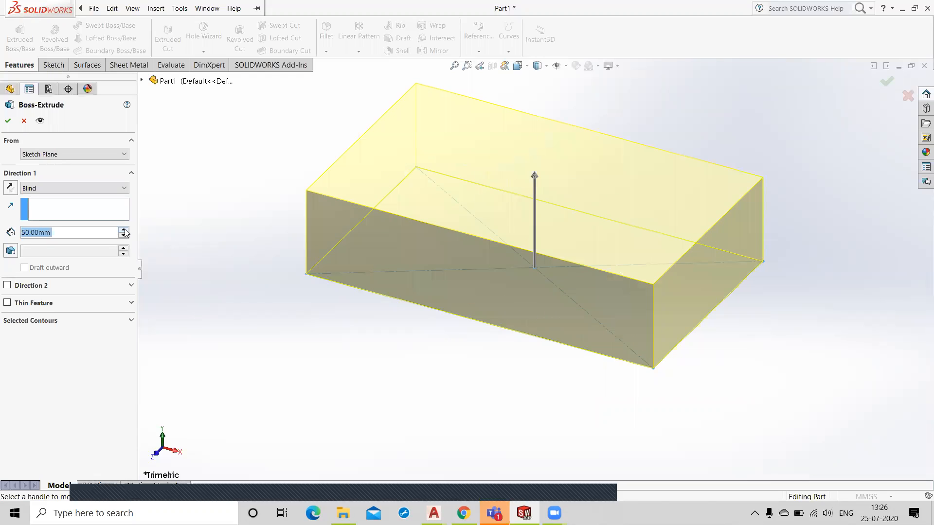
click(124, 230)
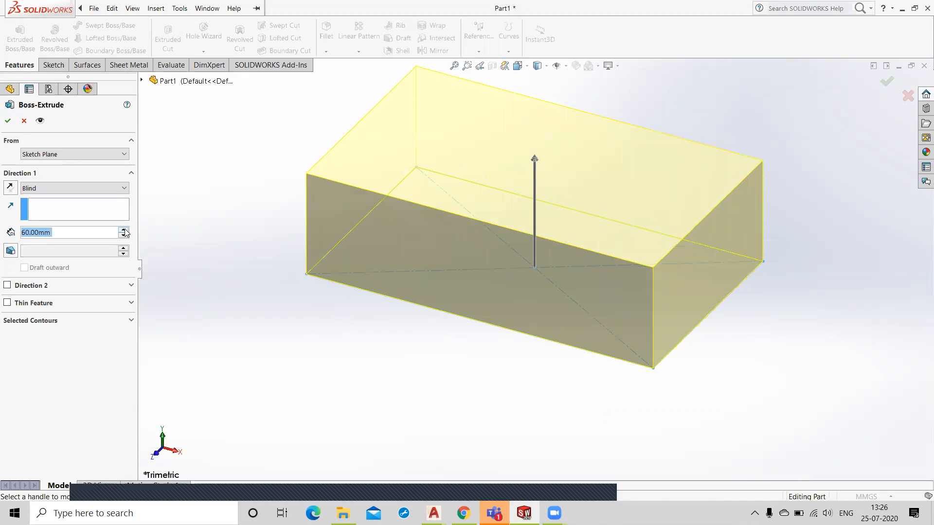
click(8, 122)
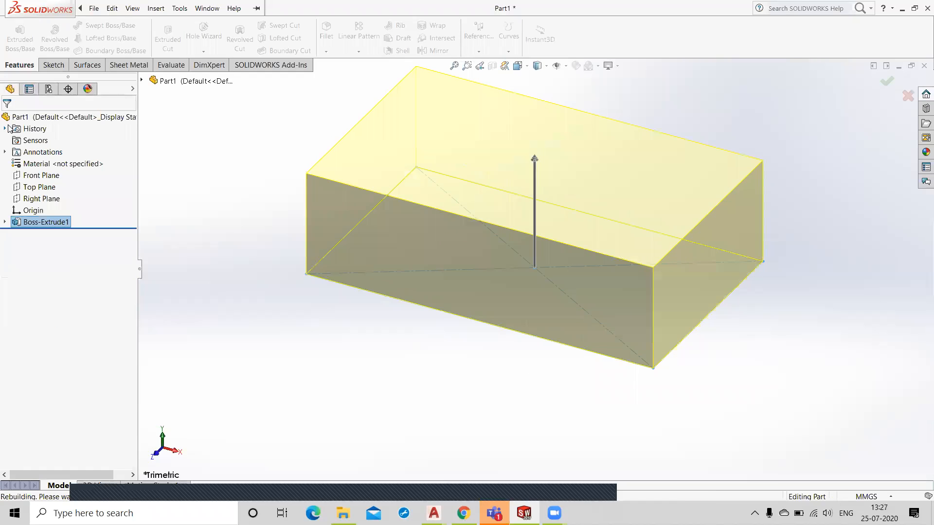
Step: Start a sketch on the block's top face and draw a circle of about 7.5 mm radius near its rear left corner
middle_drag(385, 381, 458, 407)
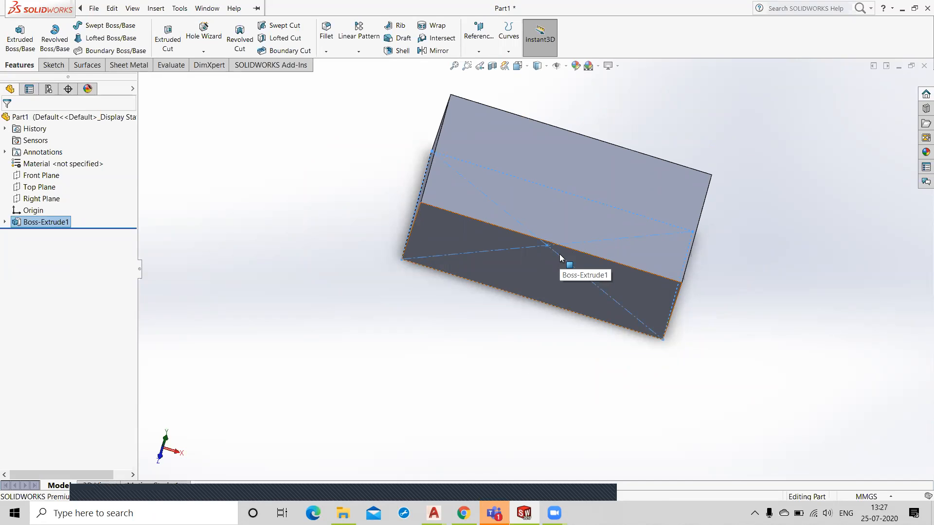
click(358, 51)
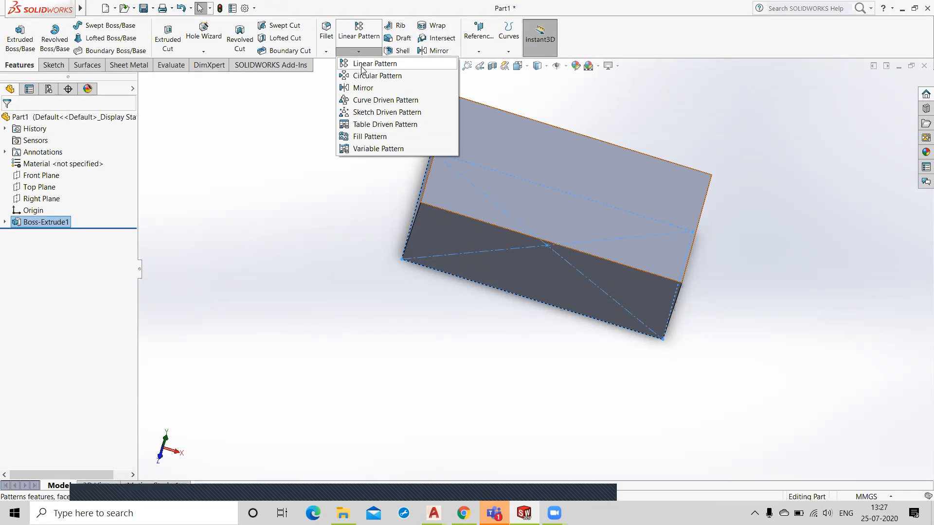
click(536, 178)
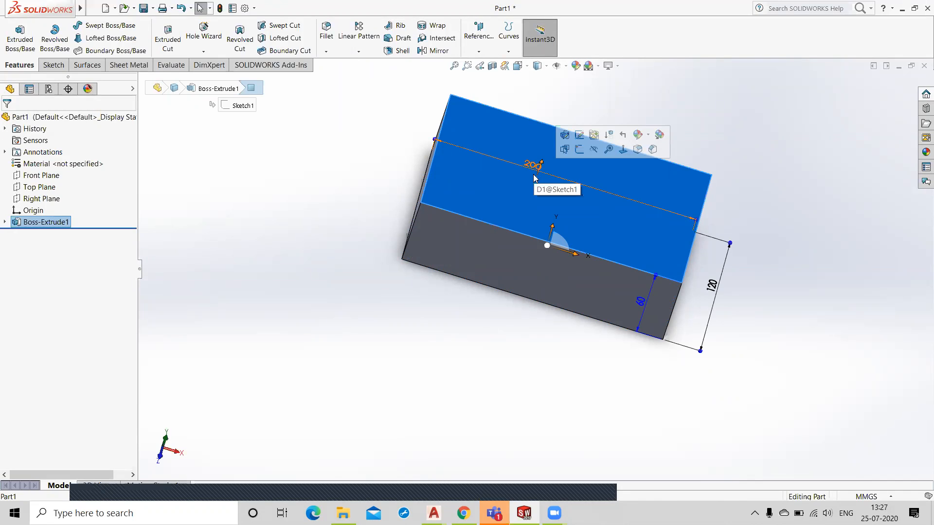
right_click(468, 171)
click(492, 157)
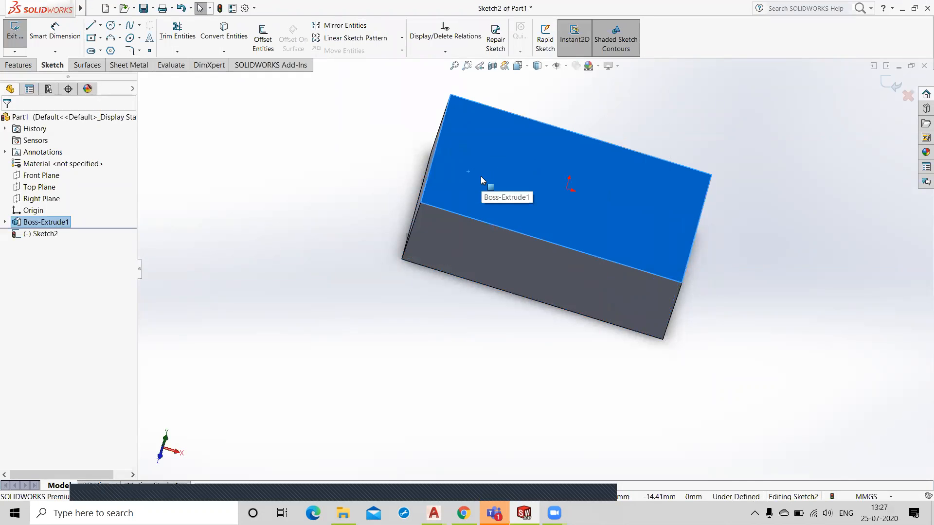
click(111, 26)
drag(346, 171, 361, 181)
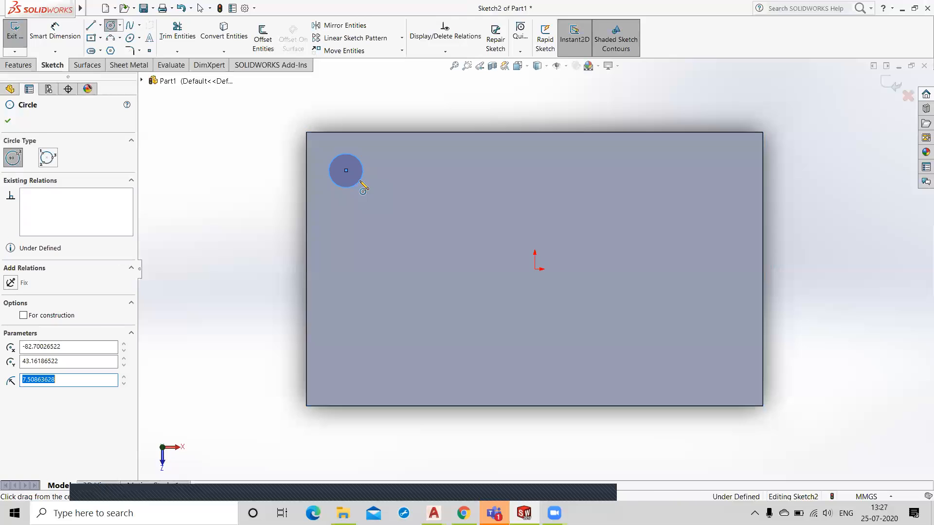
key(Escape)
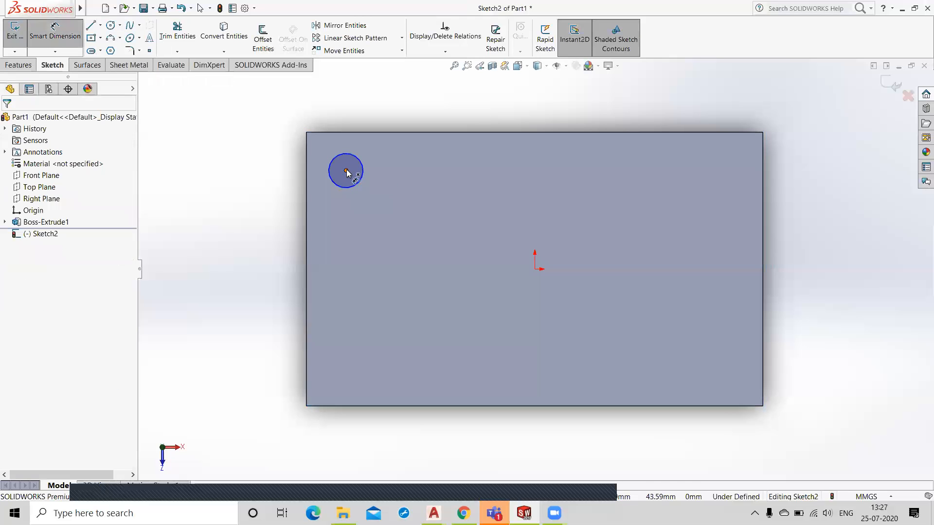
Step: Dimension the circle's center 15 mm from the rear long edge of the top face
click(346, 171)
click(344, 132)
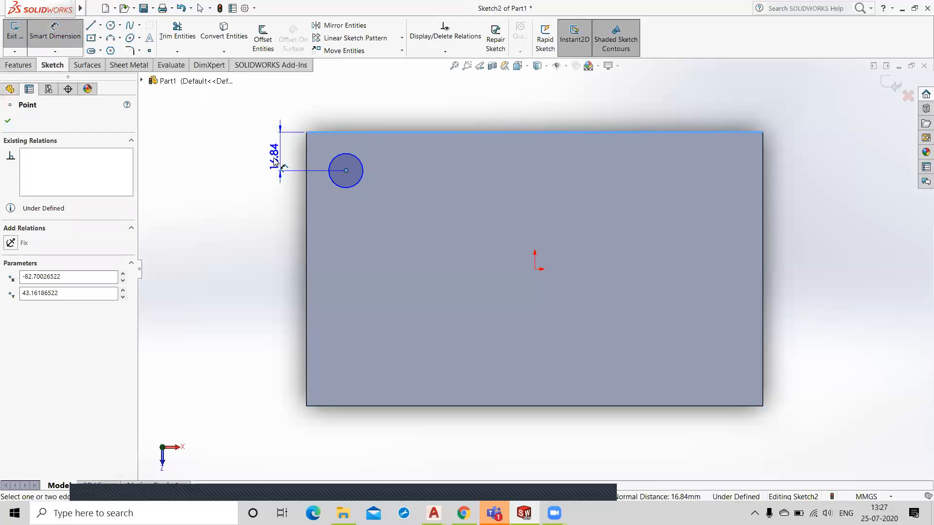
click(270, 158)
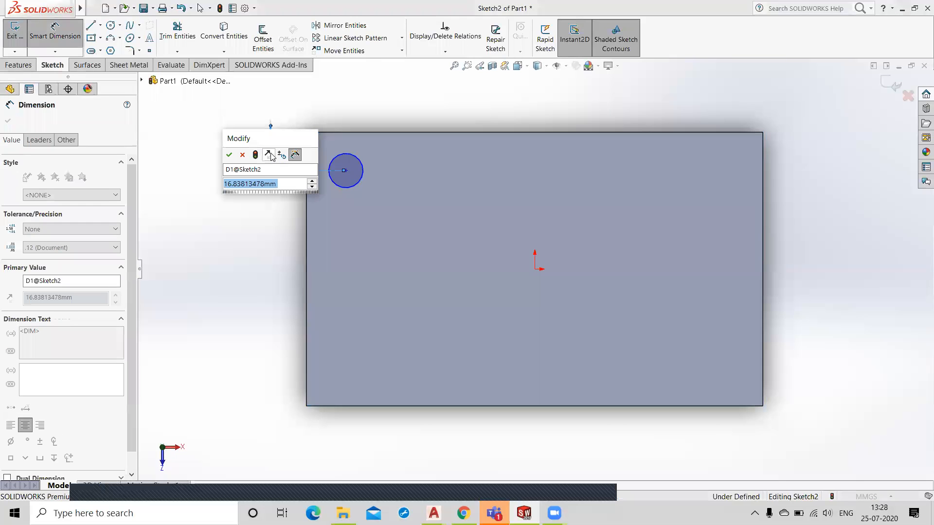
text(15)
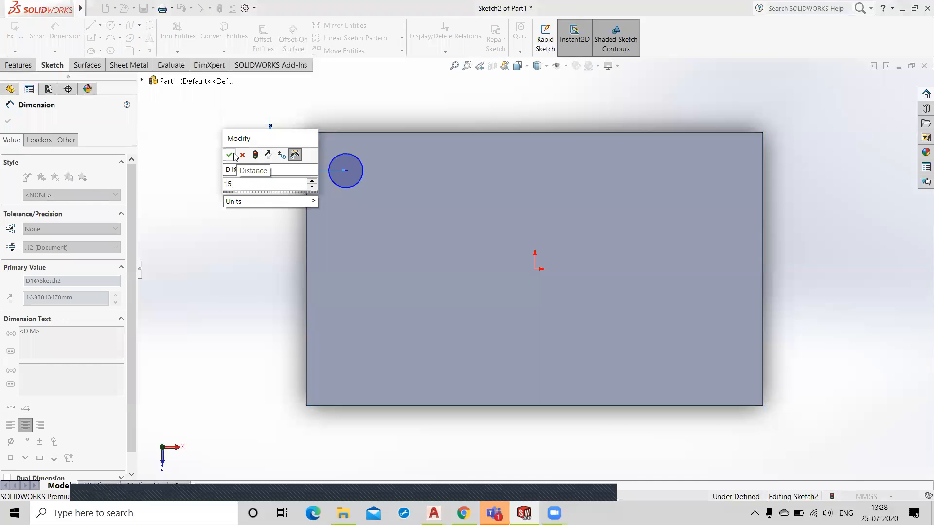
click(234, 155)
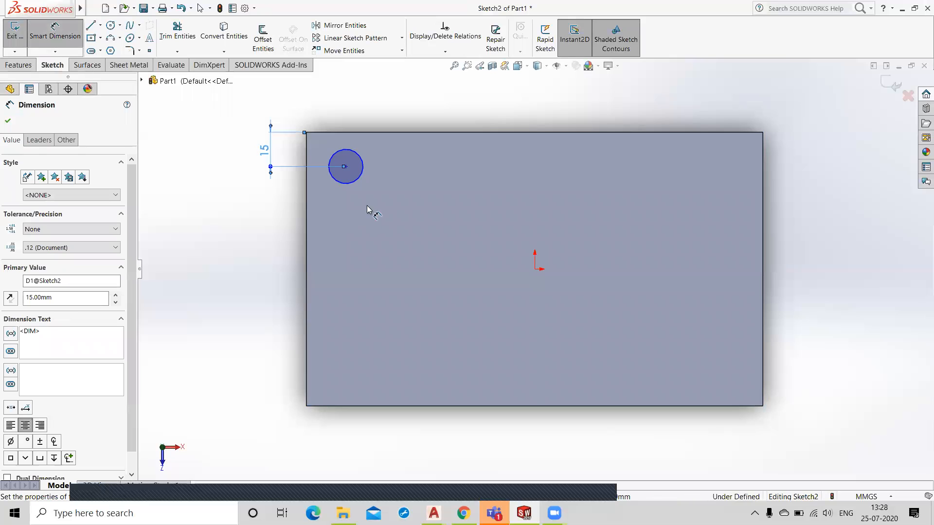
key(Escape)
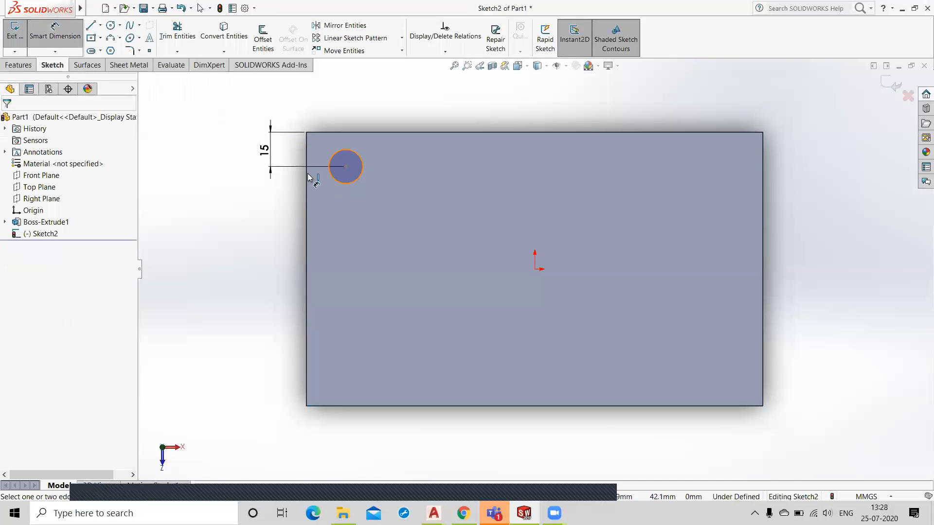
Step: Dimension the circle's center 15 mm from the left short edge of the top face and close the sketch
click(307, 178)
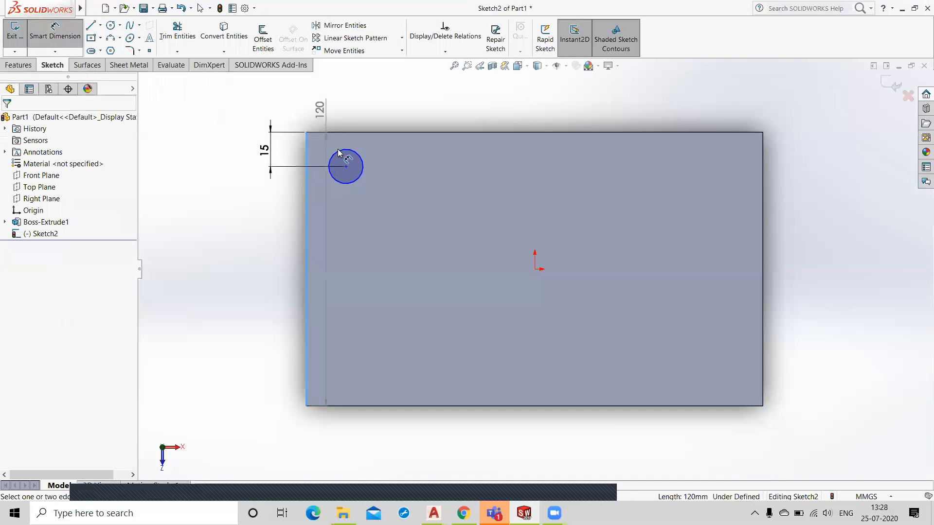
click(346, 166)
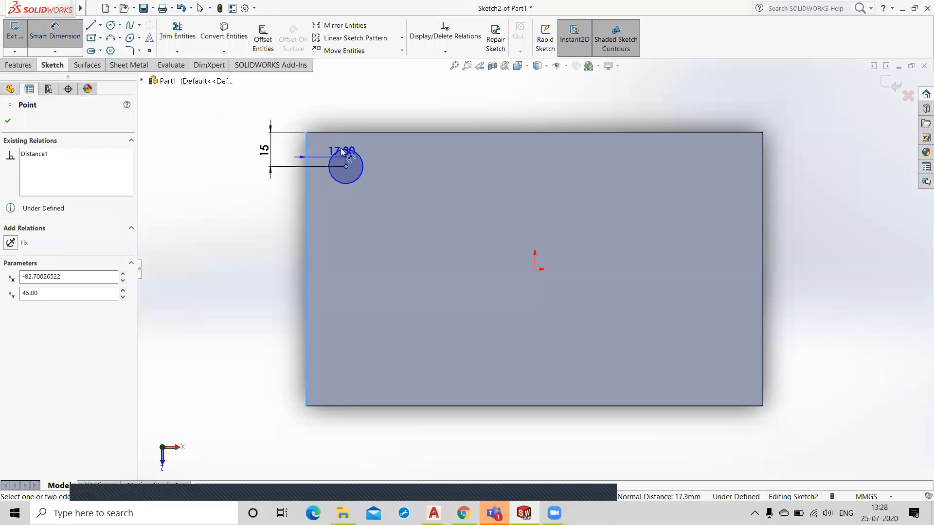
click(325, 107)
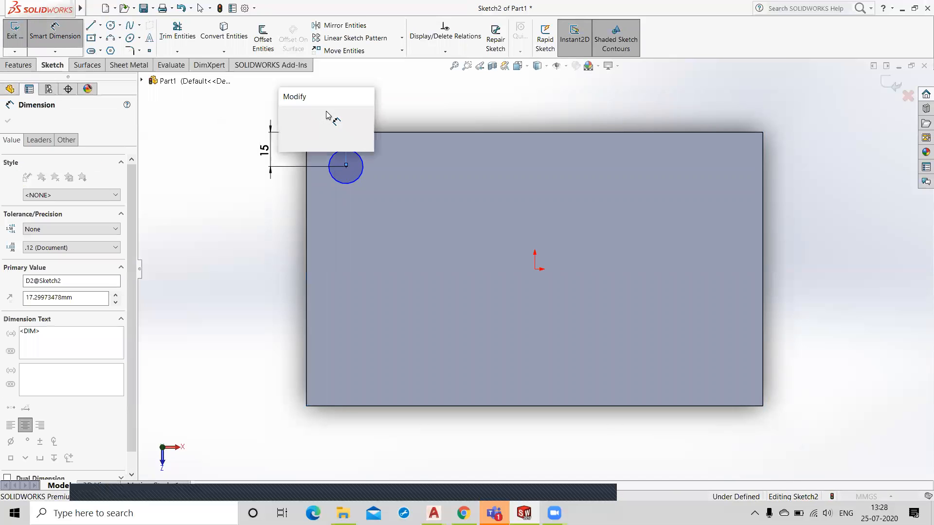
text(15)
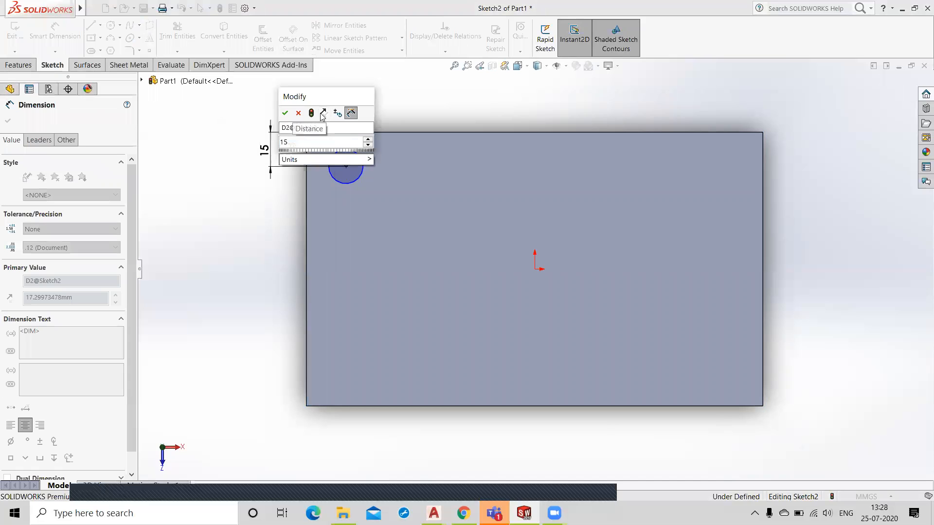
click(286, 113)
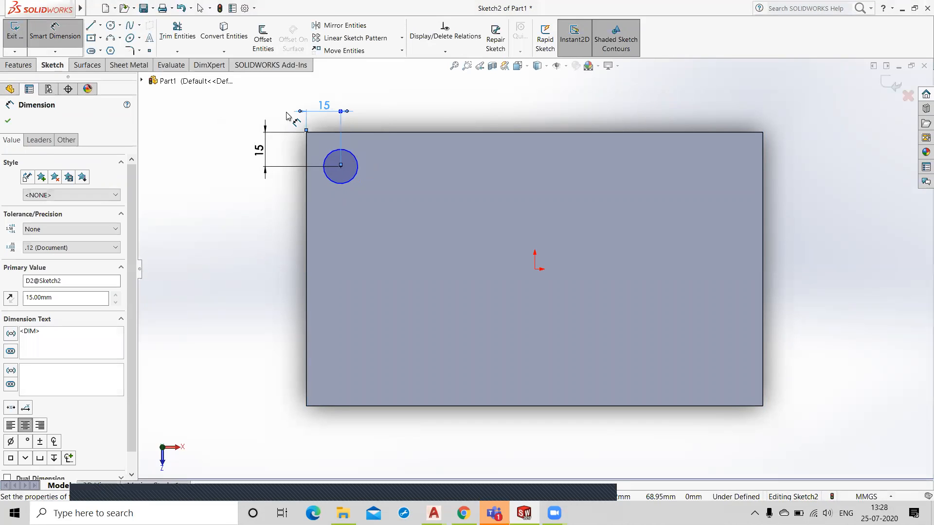
click(894, 85)
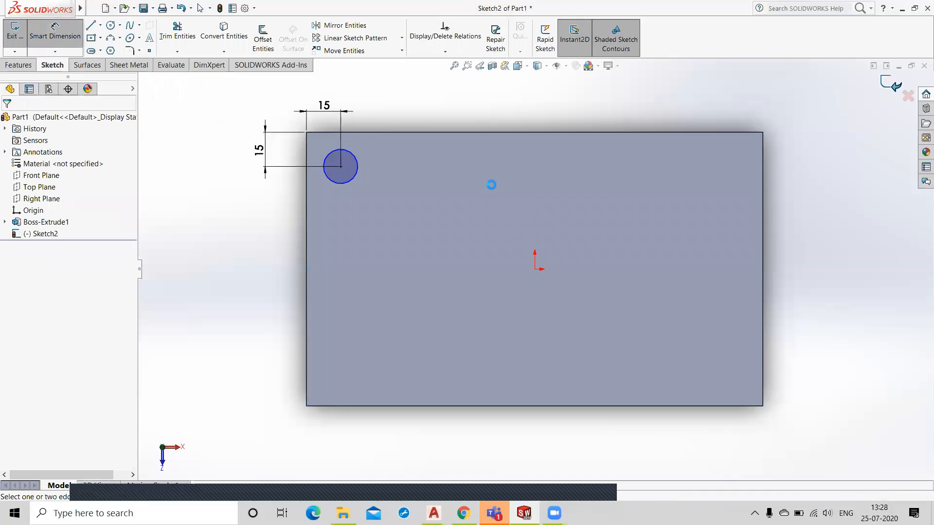
Step: Extrude the circle as a blind boss 30 mm high, merged with the block
click(20, 36)
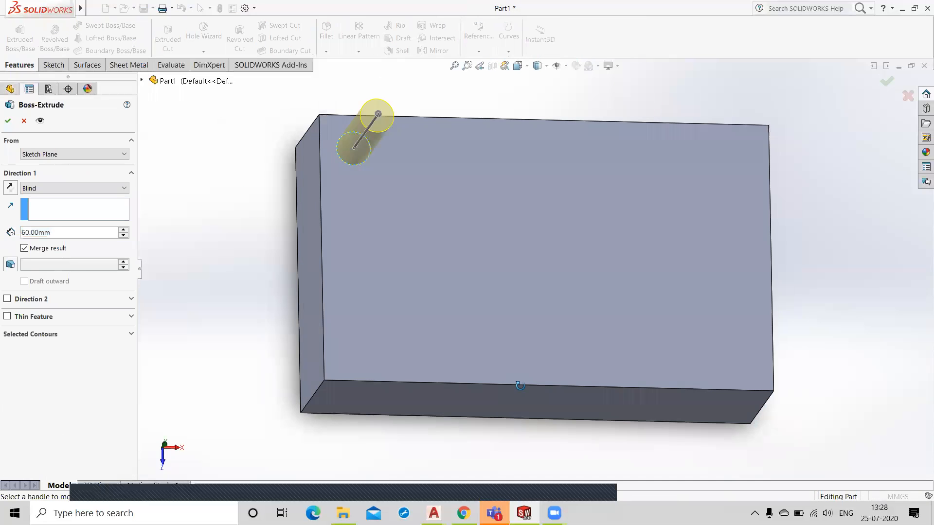
click(124, 236)
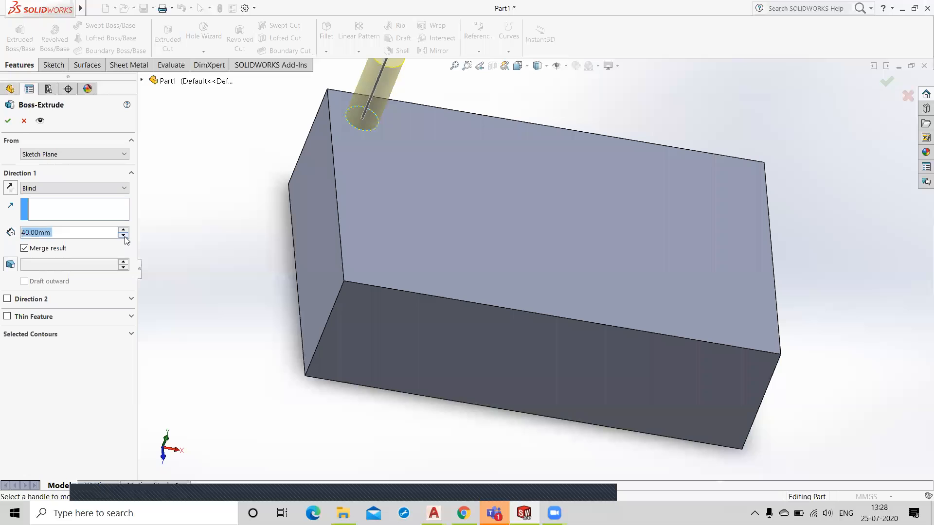
click(123, 235)
click(123, 235)
click(8, 121)
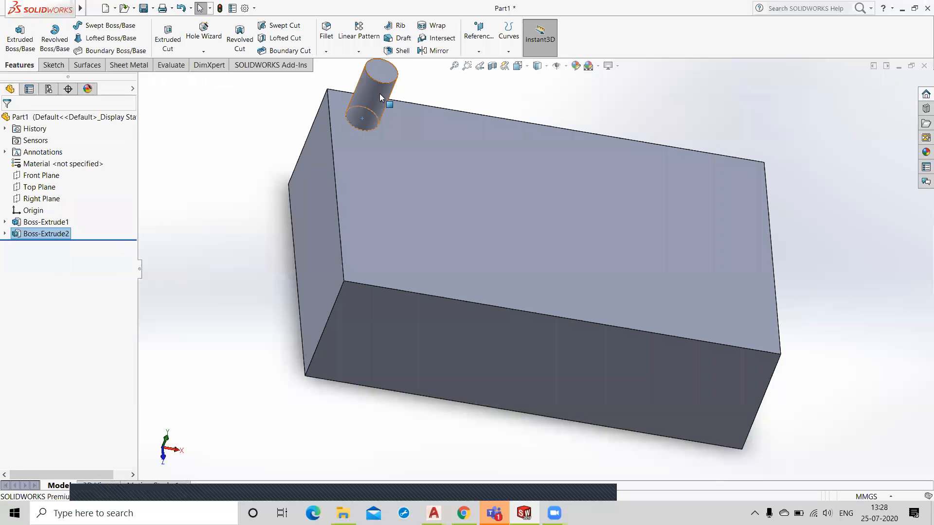
Step: Start a linear pattern of the cylindrical boss along the rear long edge of the block's top face
scroll(452, 236, down, 1)
scroll(447, 223, up, 2)
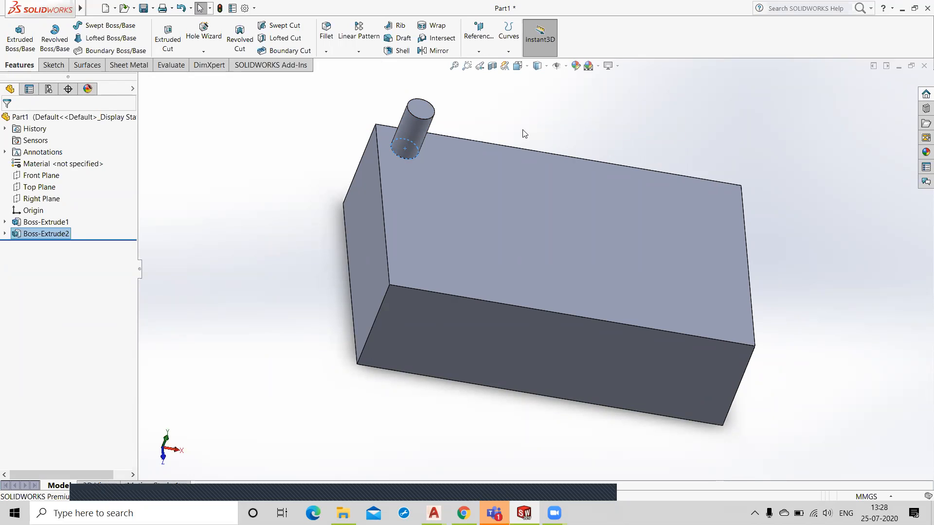
click(356, 52)
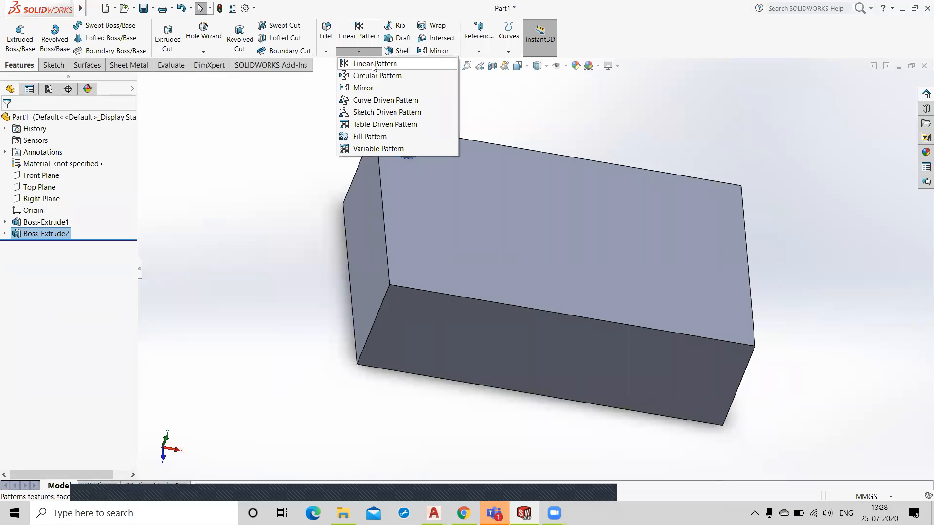
click(372, 64)
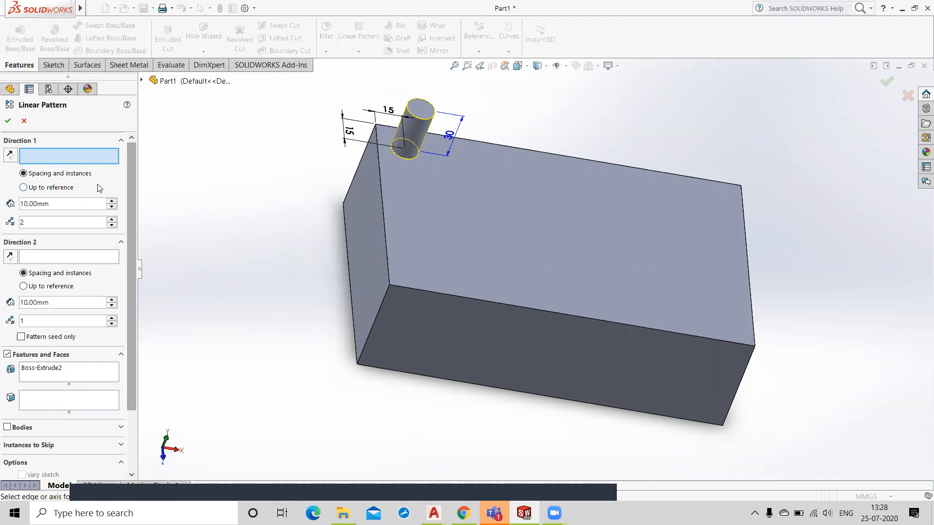
click(481, 144)
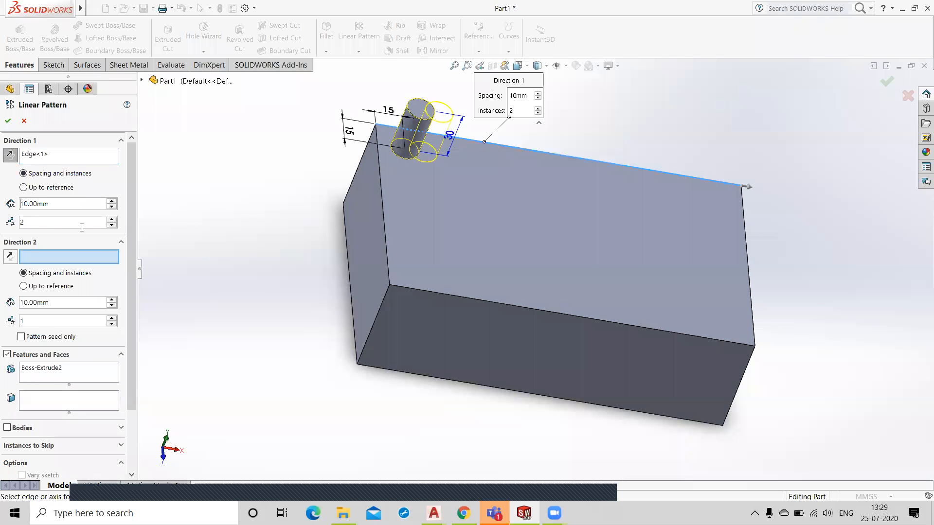
Step: Set the number of instances in the linear pattern's first direction to 9
click(112, 220)
click(111, 220)
click(112, 220)
click(112, 220)
click(111, 220)
click(112, 220)
click(111, 220)
click(111, 220)
click(111, 220)
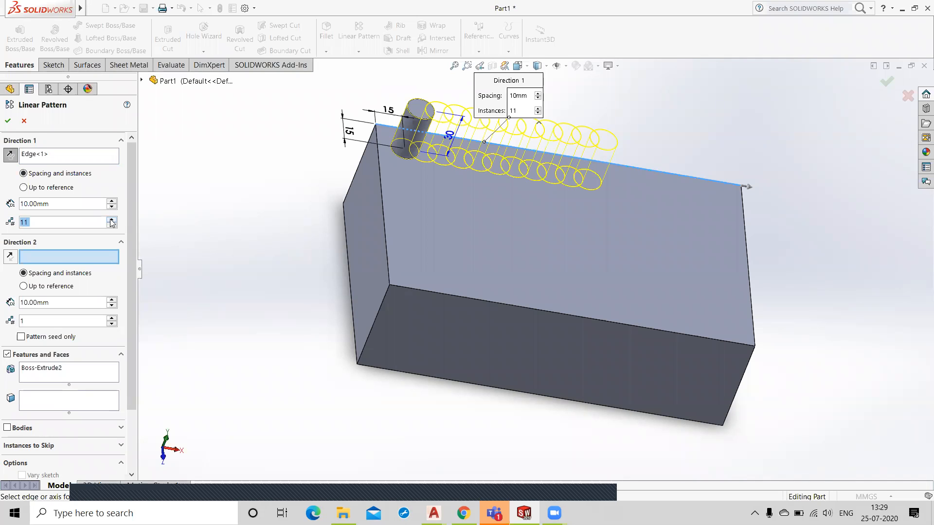
click(112, 224)
click(111, 225)
Step: Set the first direction of the pattern to 20 mm spacing with 10 instances
key(shift+Tab)
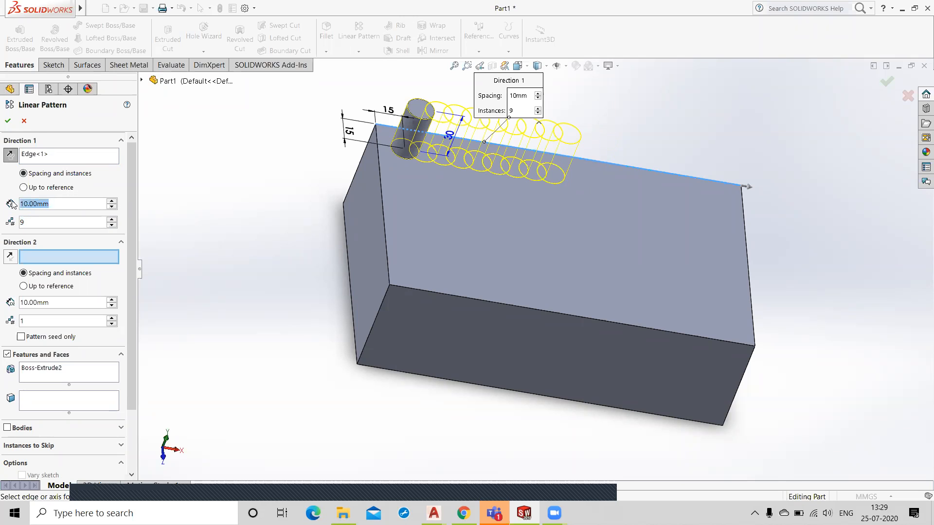
click(112, 202)
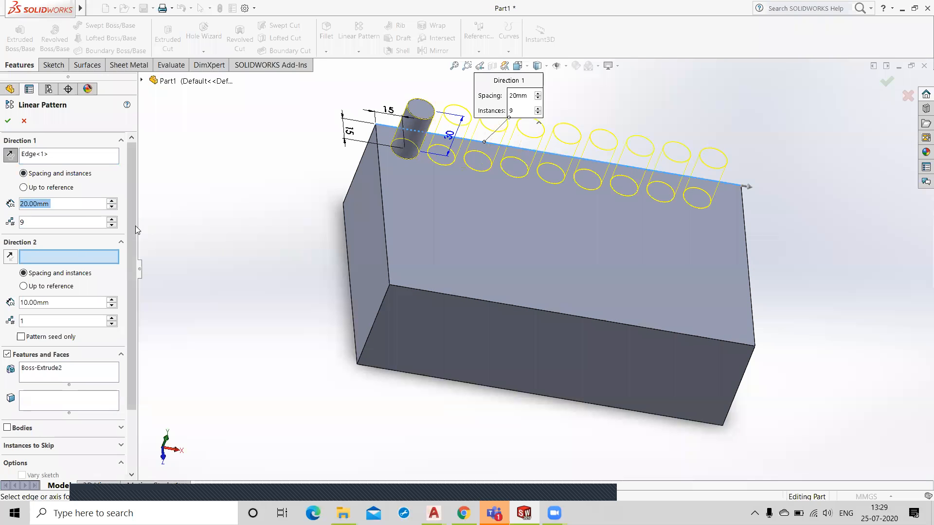
click(112, 219)
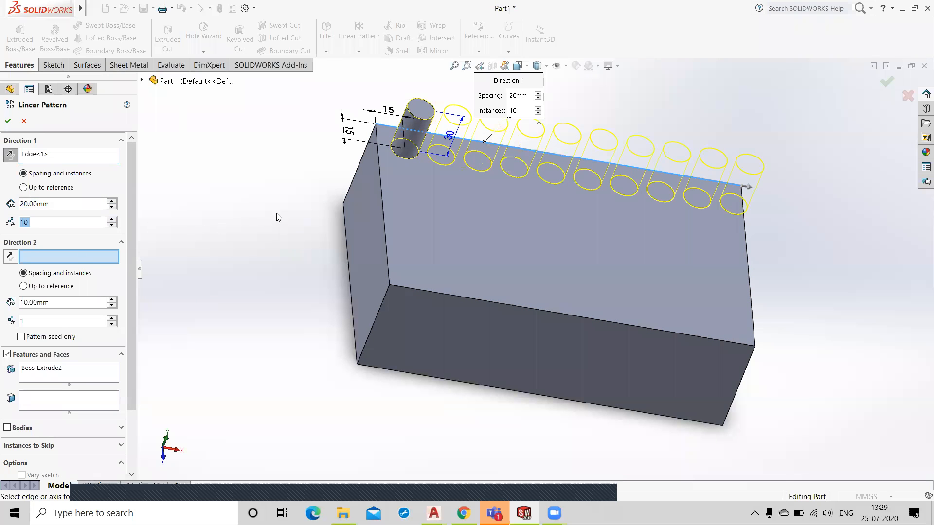
middle_drag(842, 286, 821, 377)
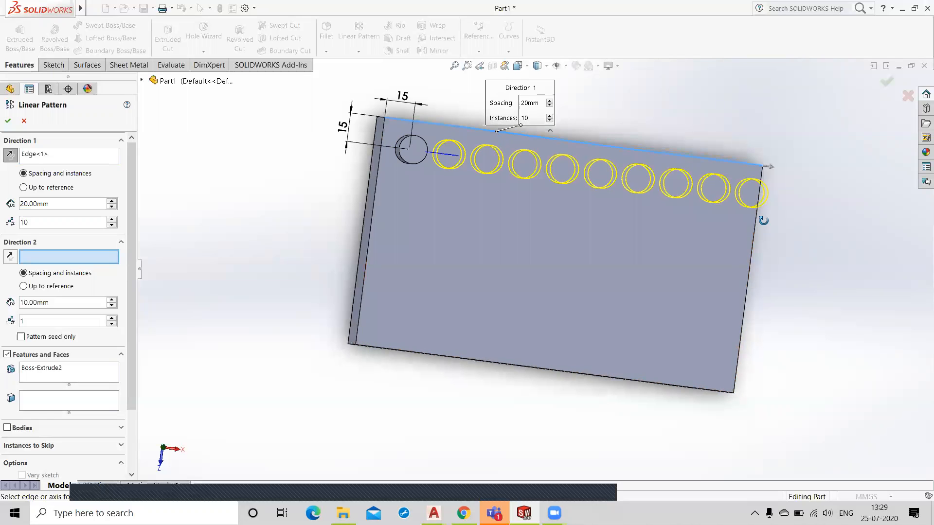
middle_drag(751, 226, 787, 168)
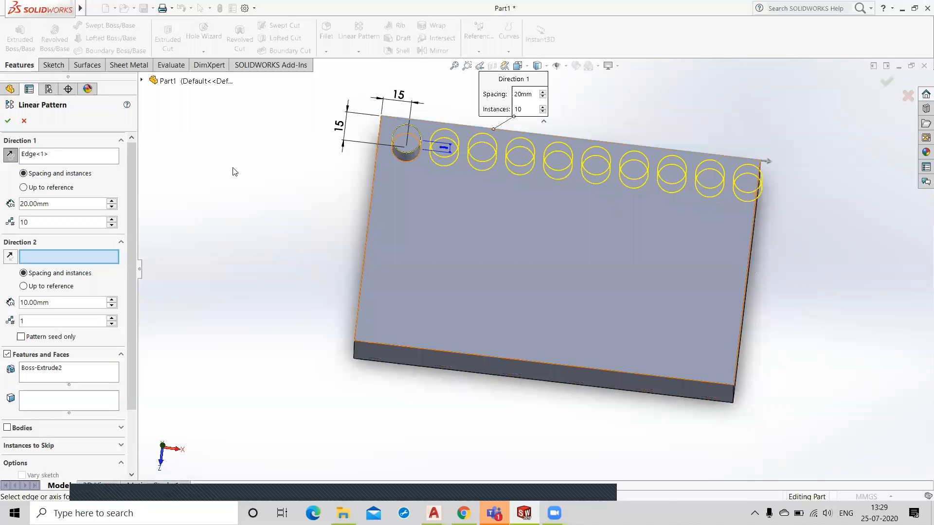
Step: Set the first direction of the pattern to 15 mm spacing with 11 instances
click(112, 226)
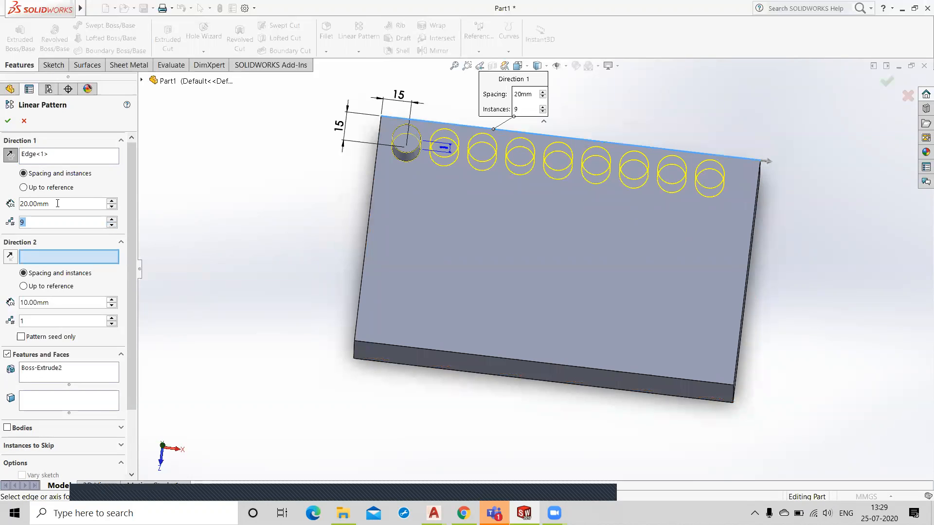
drag(57, 203, 3, 204)
text(15)
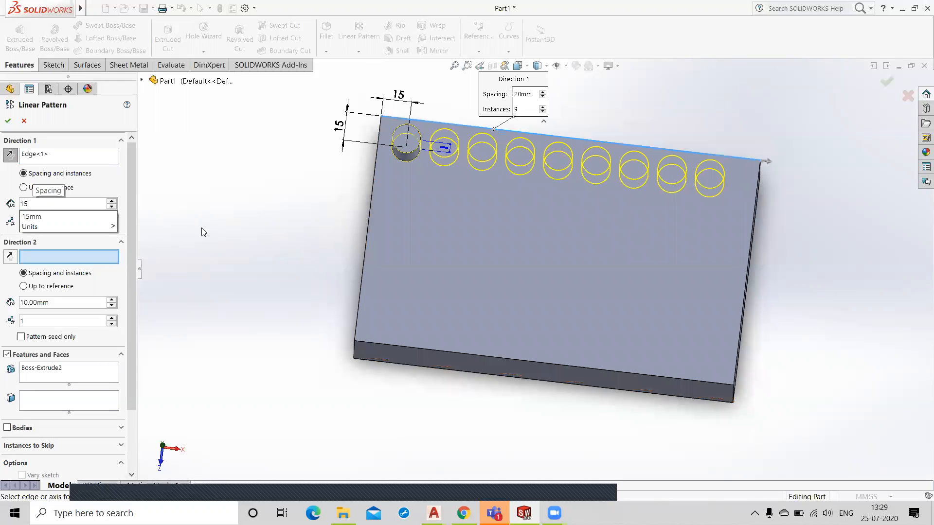
key(Return)
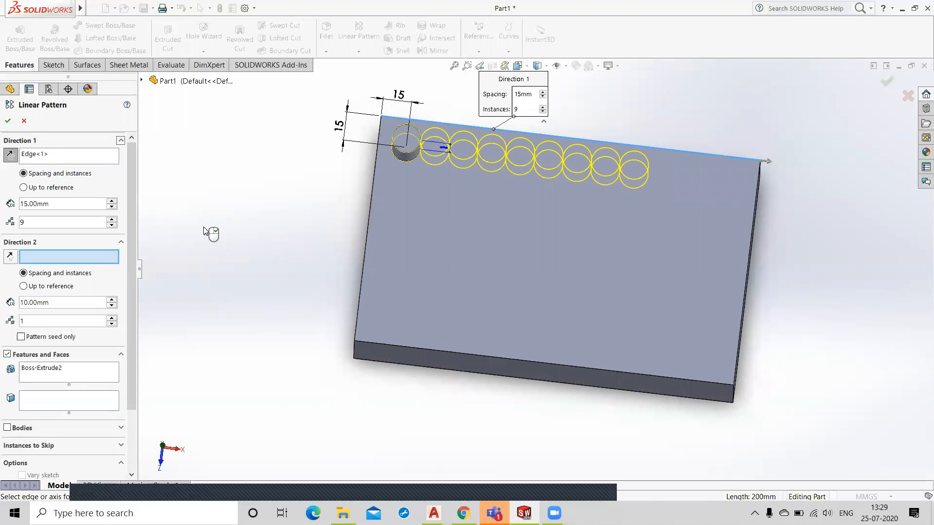
click(112, 220)
click(112, 219)
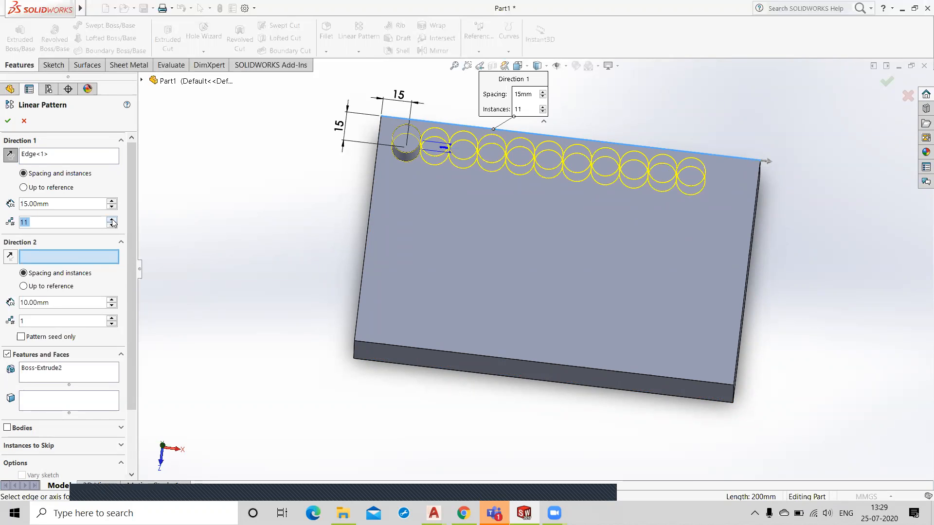
Step: Switch the first direction to Up to reference and use the top face's right short edge as the reference
drag(54, 204, 17, 206)
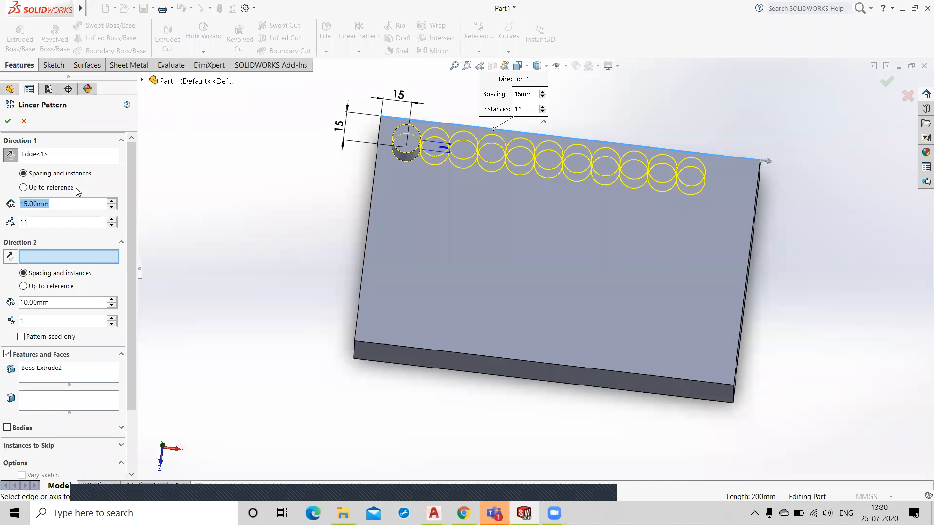
click(59, 205)
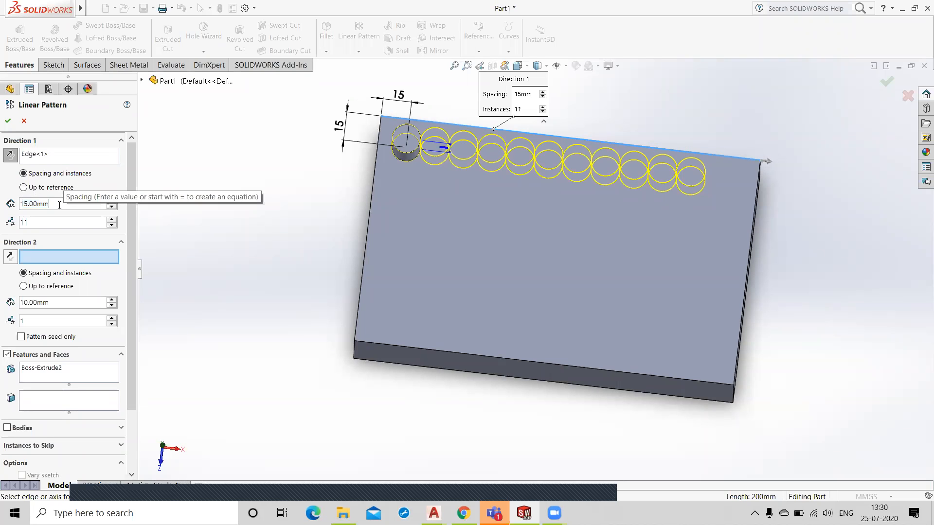
click(38, 223)
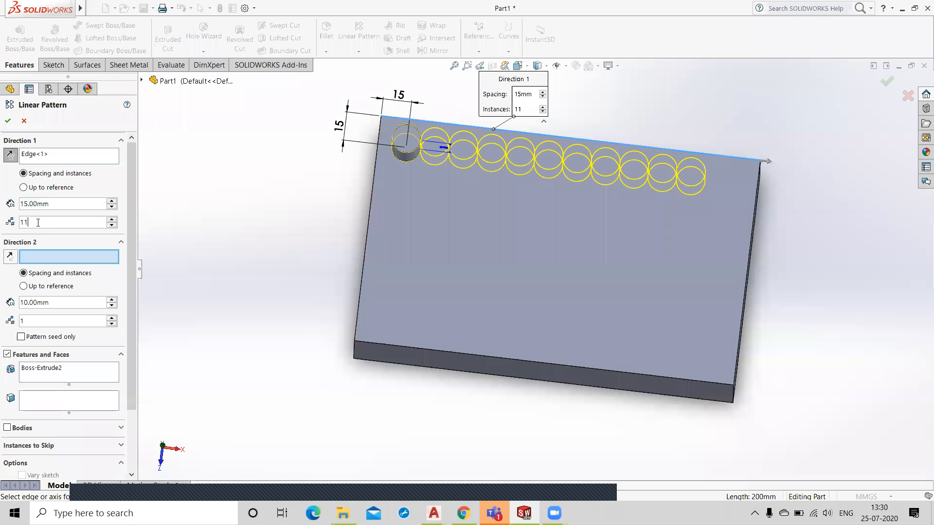
click(23, 188)
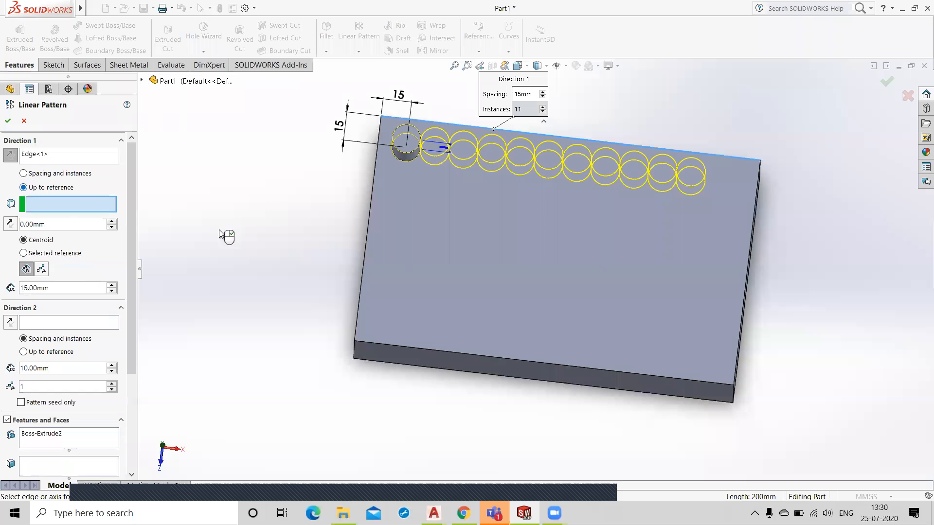
click(756, 176)
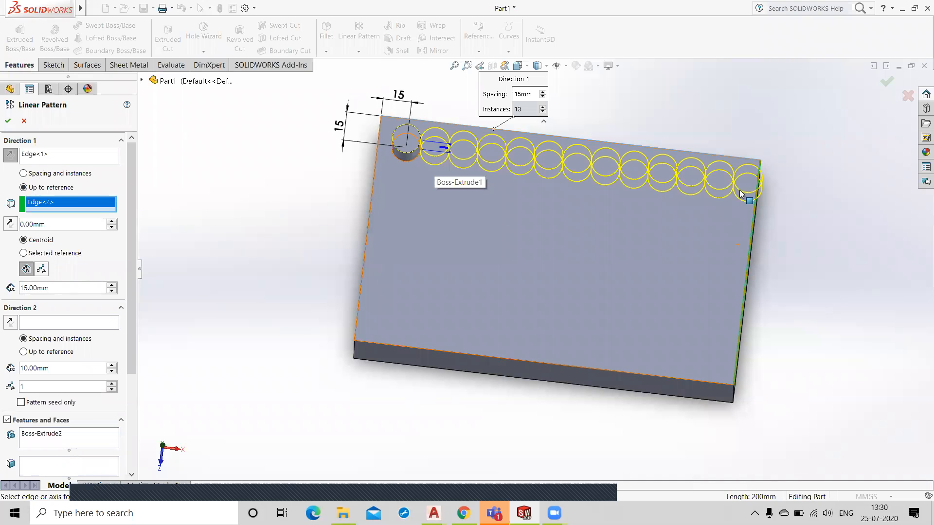
middle_drag(826, 271, 828, 244)
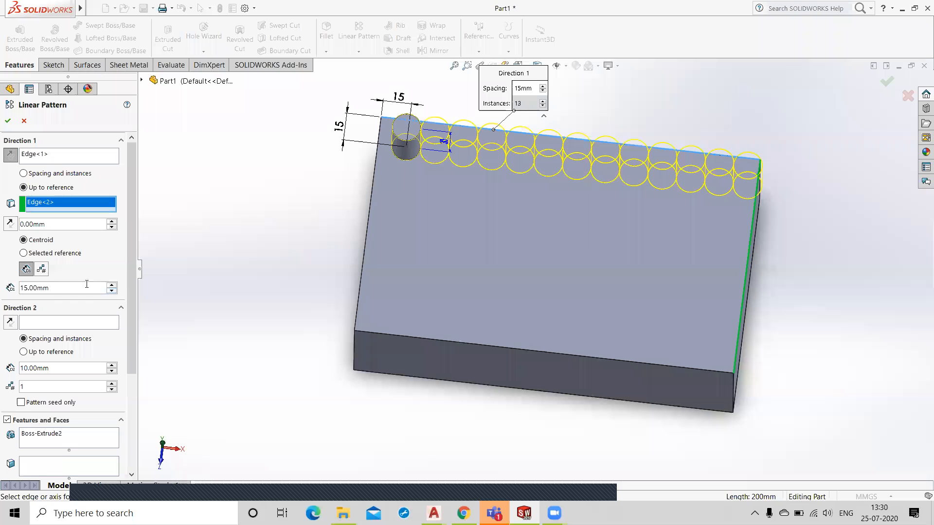
Step: Define the up-to-reference pattern by number of instances and set it to 10
click(42, 269)
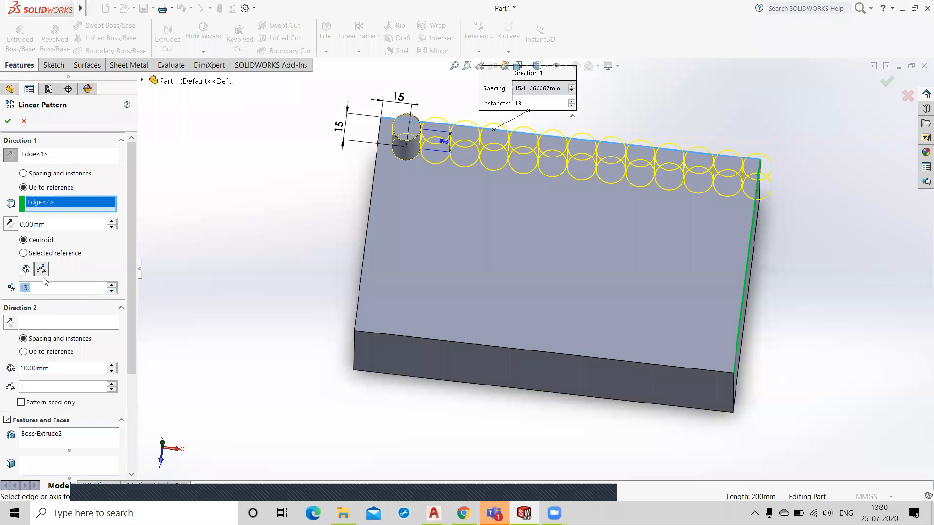
click(112, 291)
click(113, 291)
click(112, 291)
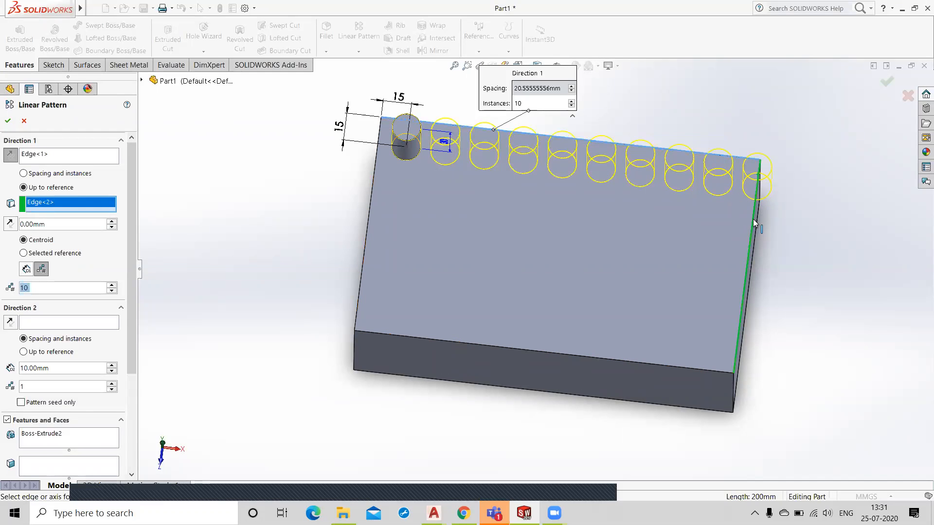
Step: Return the first direction to Spacing and instances and set the spacing to 18 mm
click(24, 174)
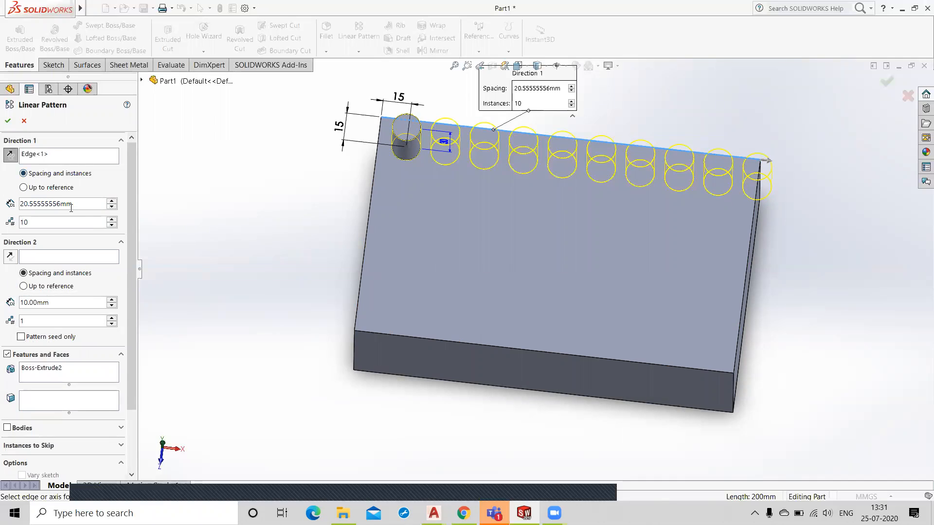
drag(80, 205, 8, 210)
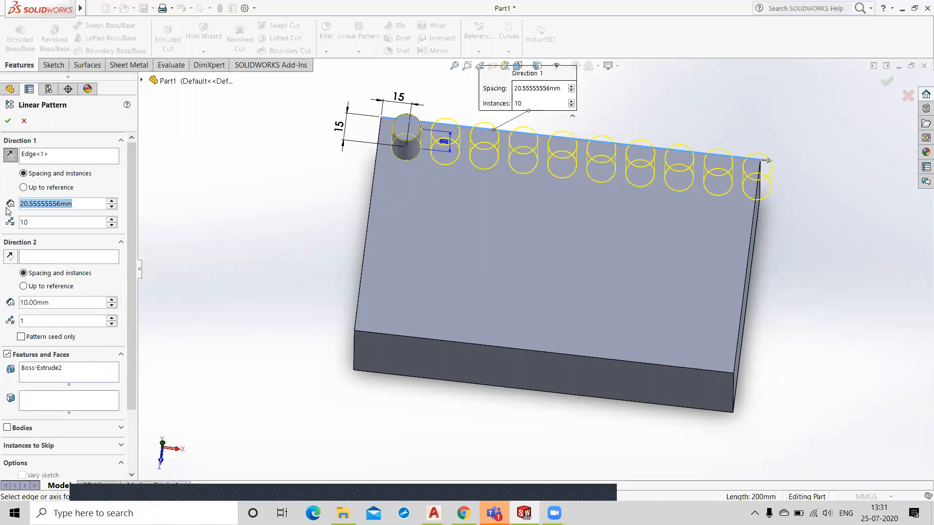
text(18)
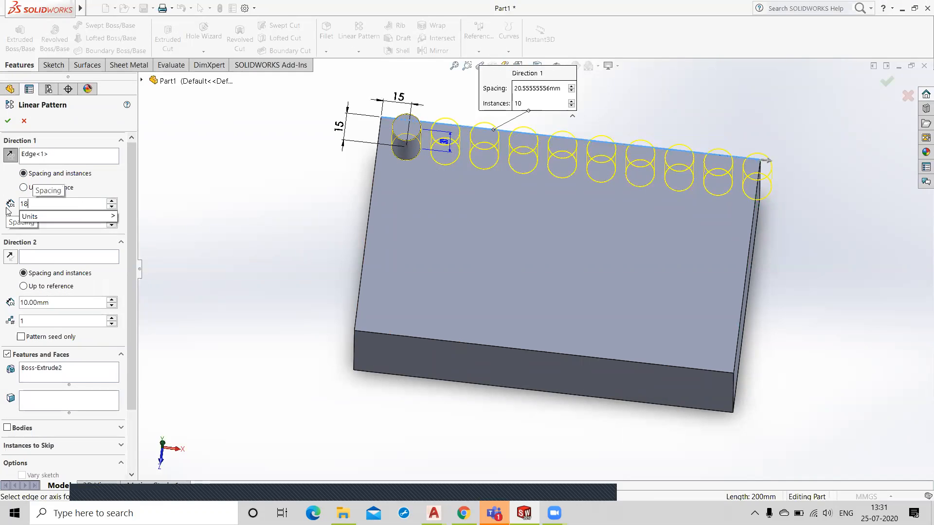
click(53, 261)
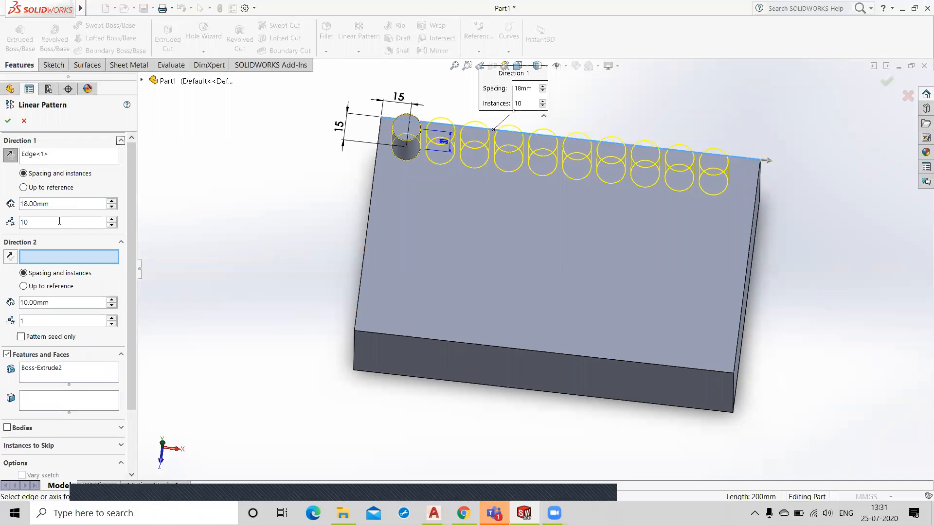
Step: Try a spacing of 19 mm with 10 instances in the first direction, and cancel the linear pattern
click(112, 220)
click(112, 225)
click(52, 204)
text(19)
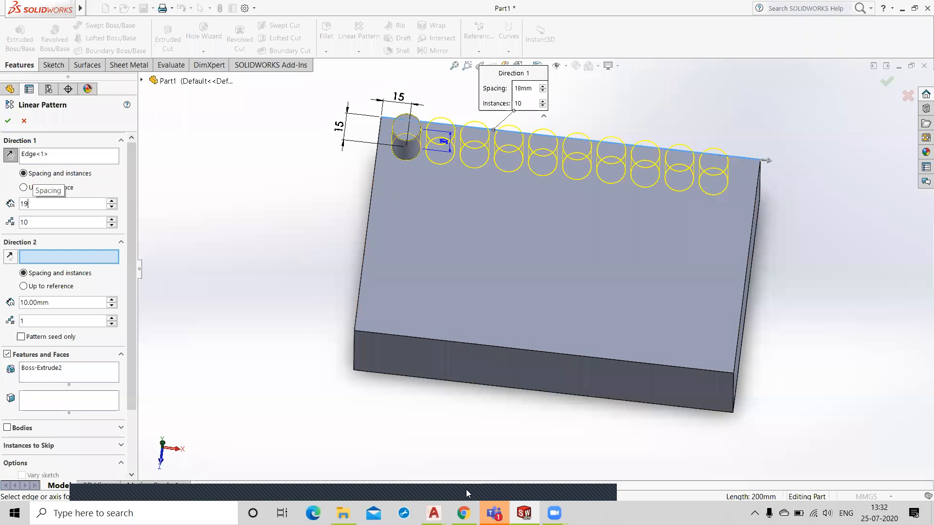
mouse_move(343, 513)
click(25, 121)
Step: Start a sketch on the block's top face and place a point near its rear right corner, about 81 mm by 43 mm from the origin
middle_drag(248, 235, 253, 265)
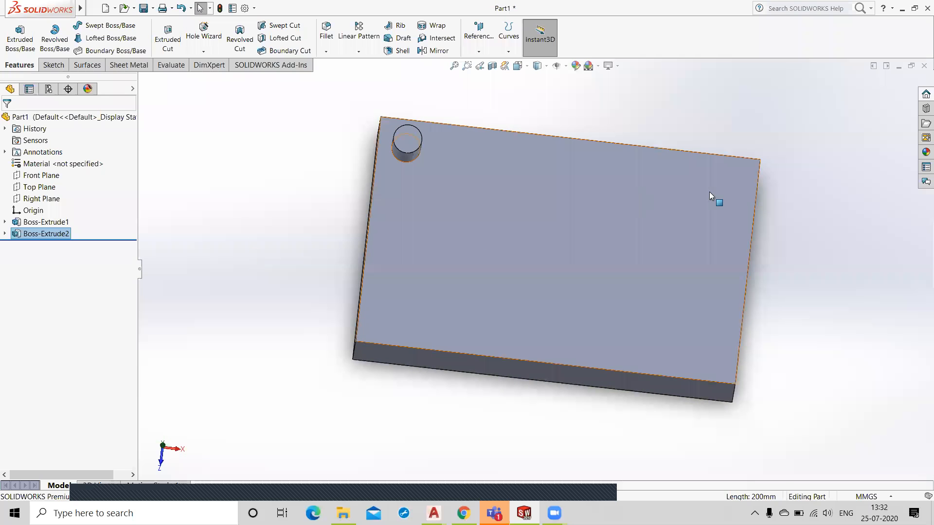
click(536, 244)
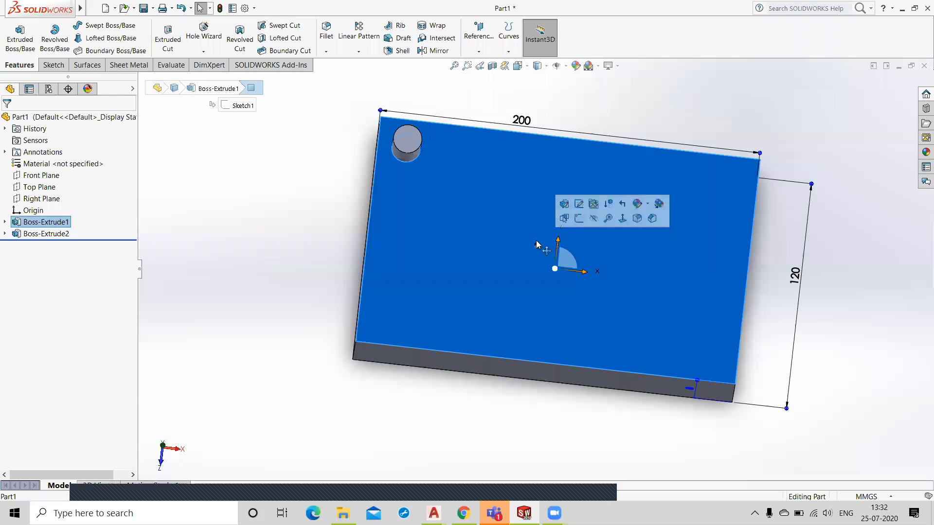
right_click(537, 243)
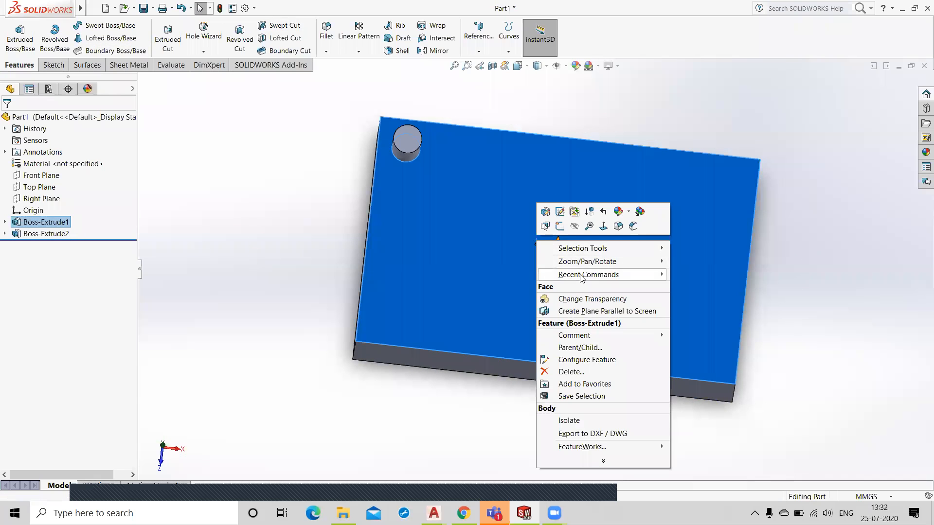
click(565, 226)
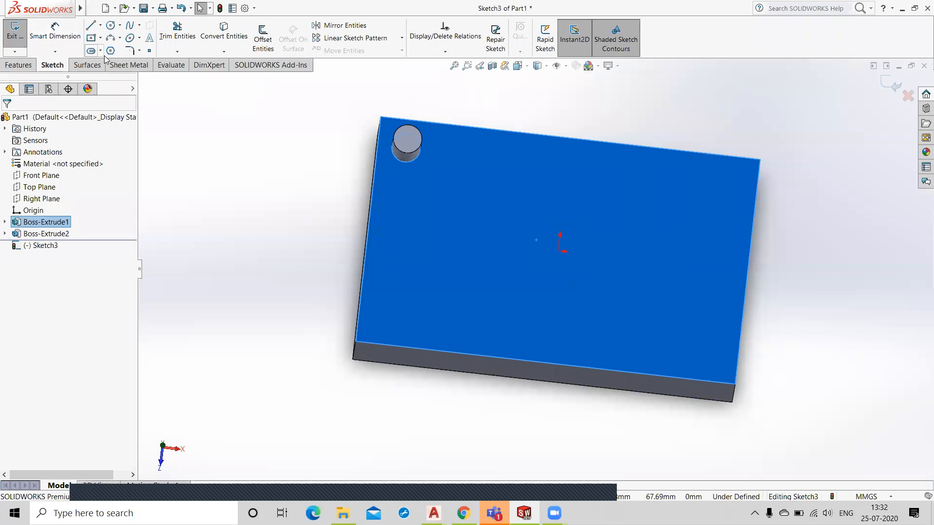
click(150, 51)
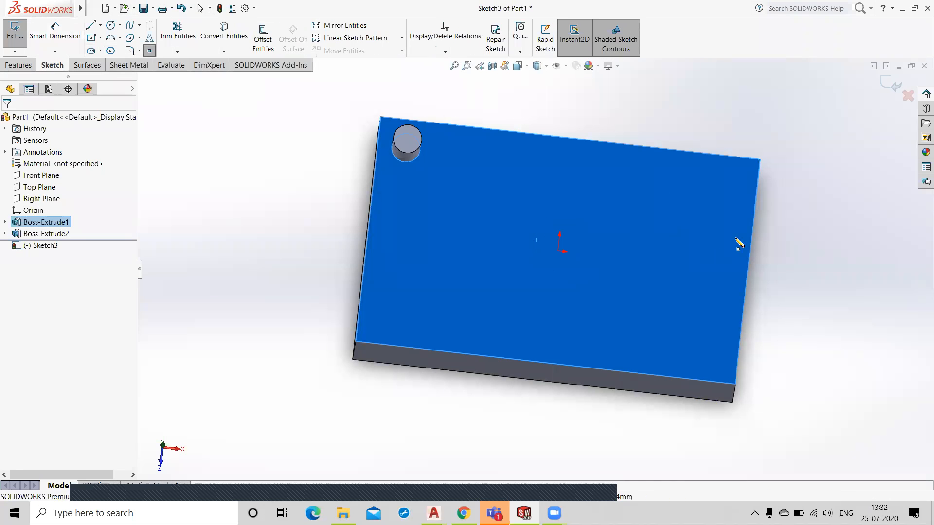
click(720, 188)
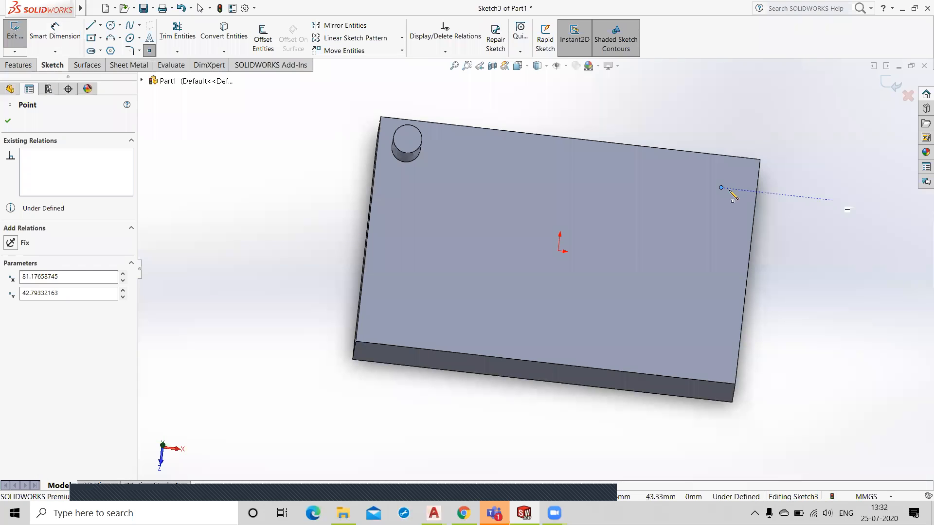
Step: Dimension the sketch point 15 mm from the right edge of the block's top face
click(55, 32)
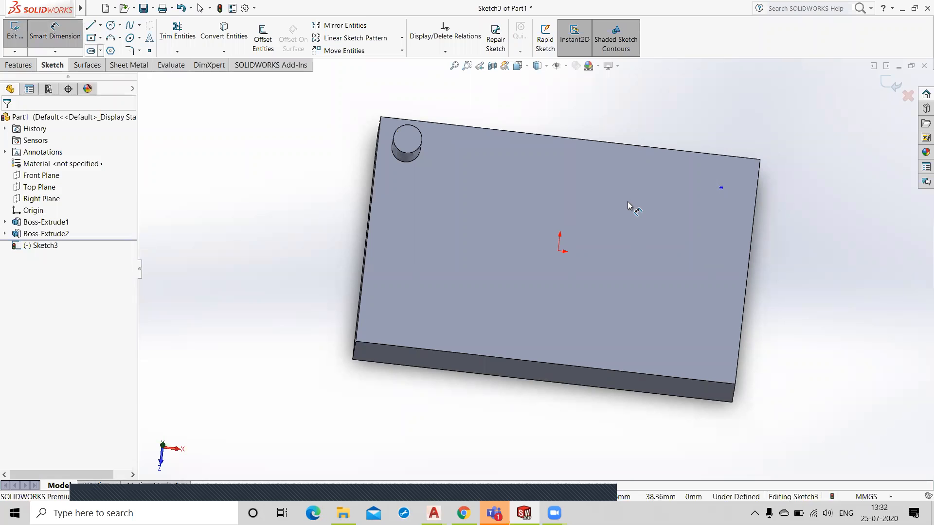
click(721, 188)
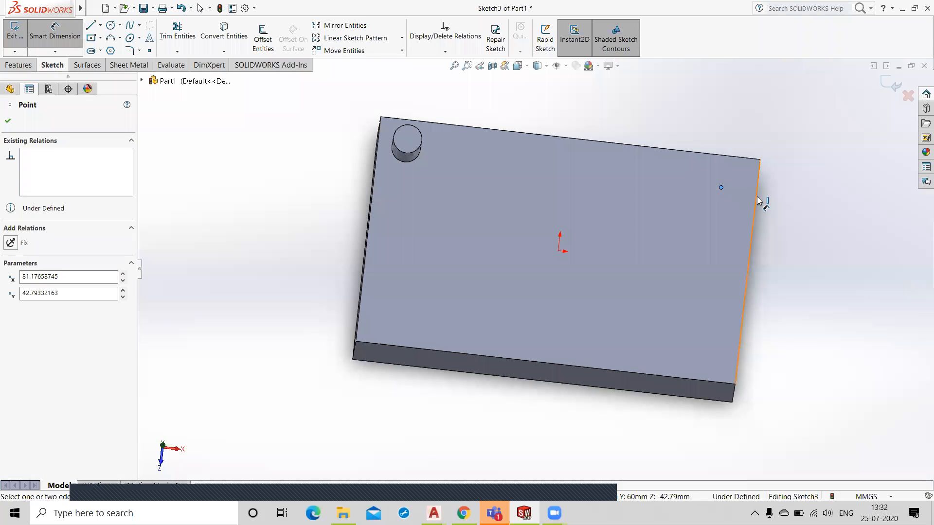
click(757, 200)
click(747, 132)
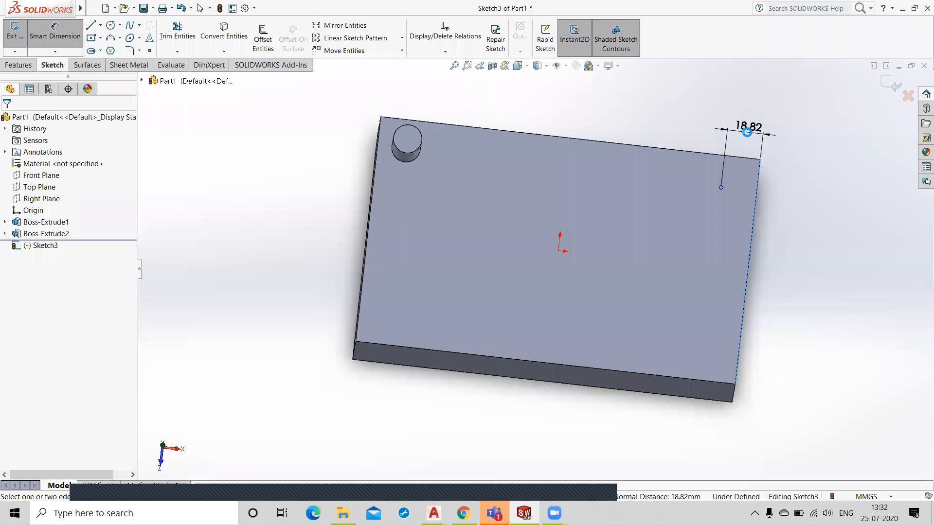
text(15)
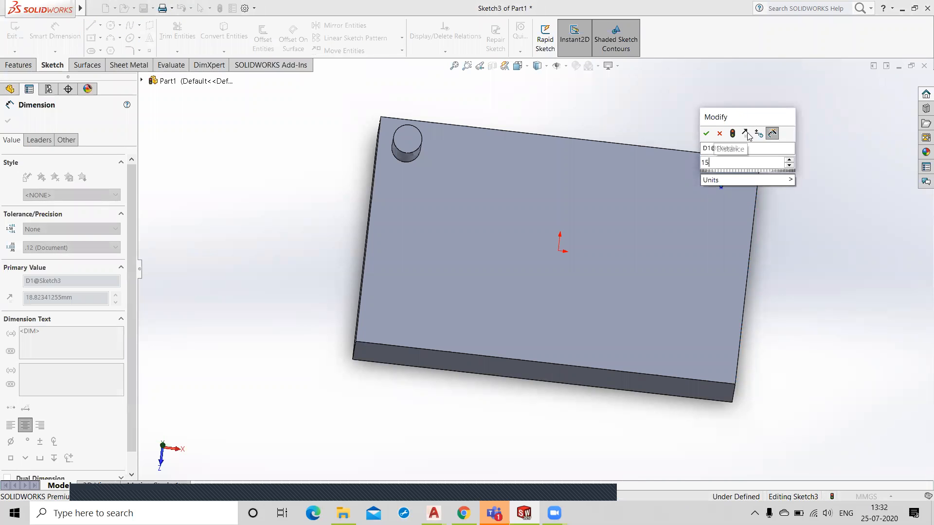
key(Return)
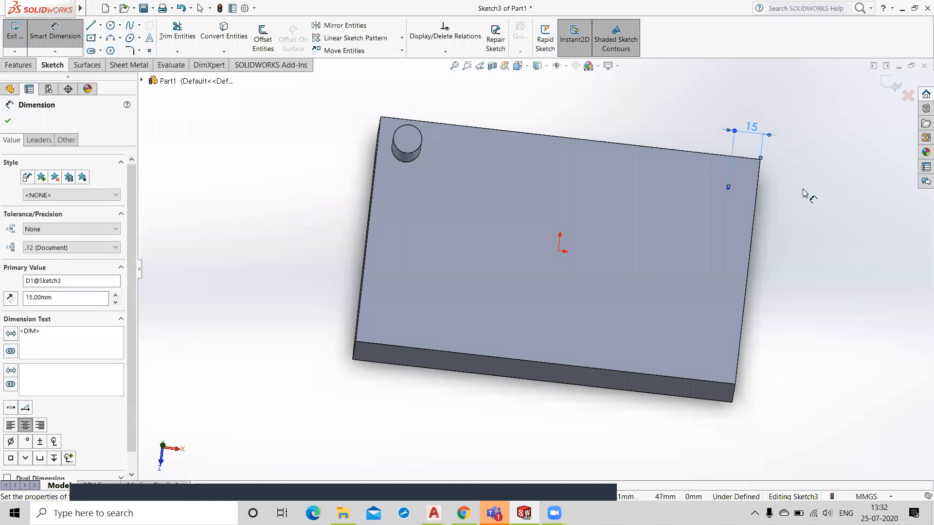
Step: Dimension the sketch point 15 mm from the rear edge of the top face and close the sketch
click(712, 156)
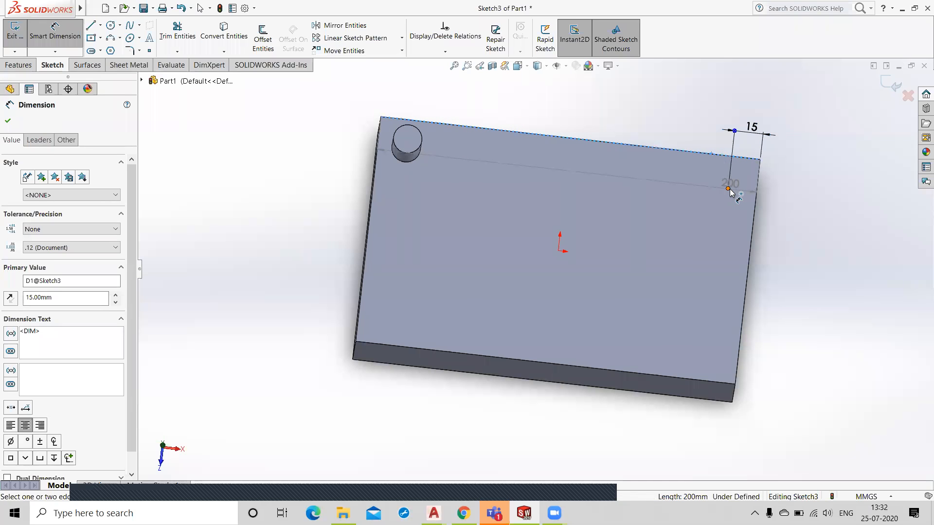
click(728, 190)
click(785, 185)
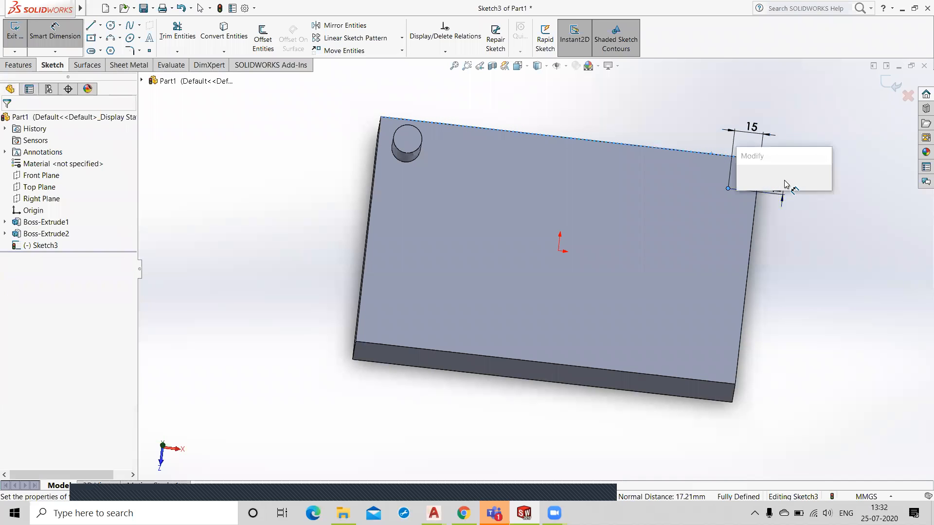
text(15)
key(Return)
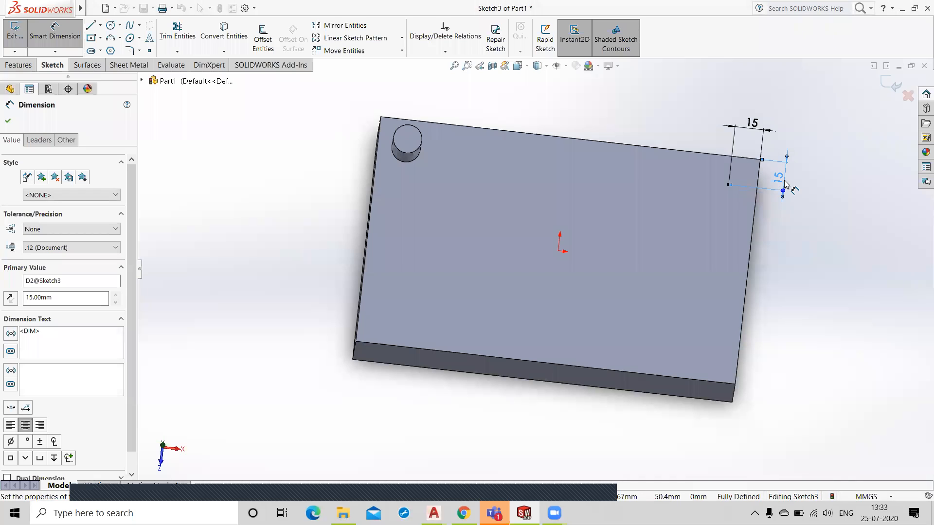
click(894, 83)
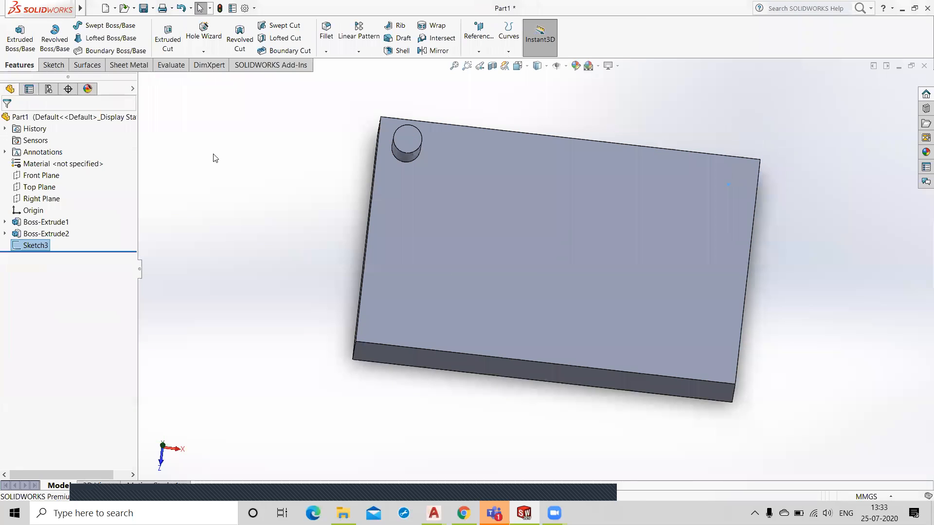
Step: Start a linear pattern of the cylindrical boss along the top face's rear edge, up to the sketch point as reference
click(358, 52)
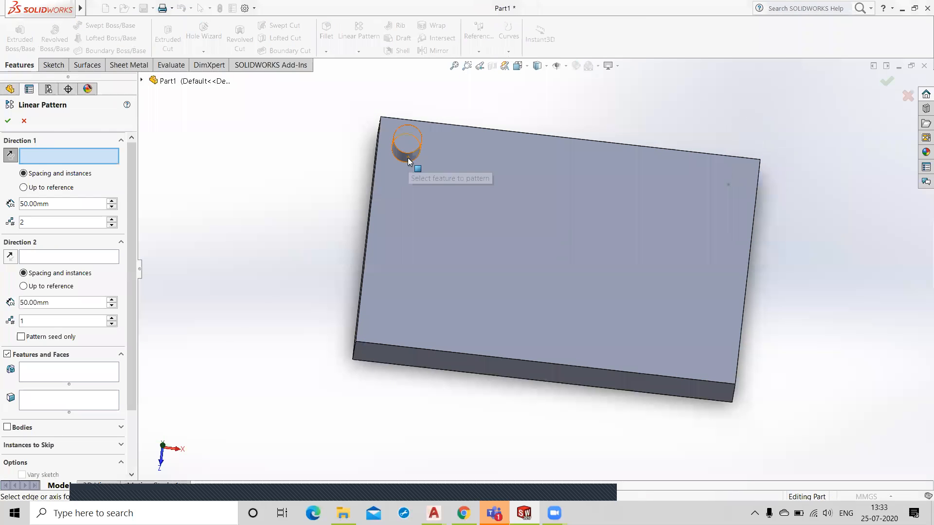
click(453, 125)
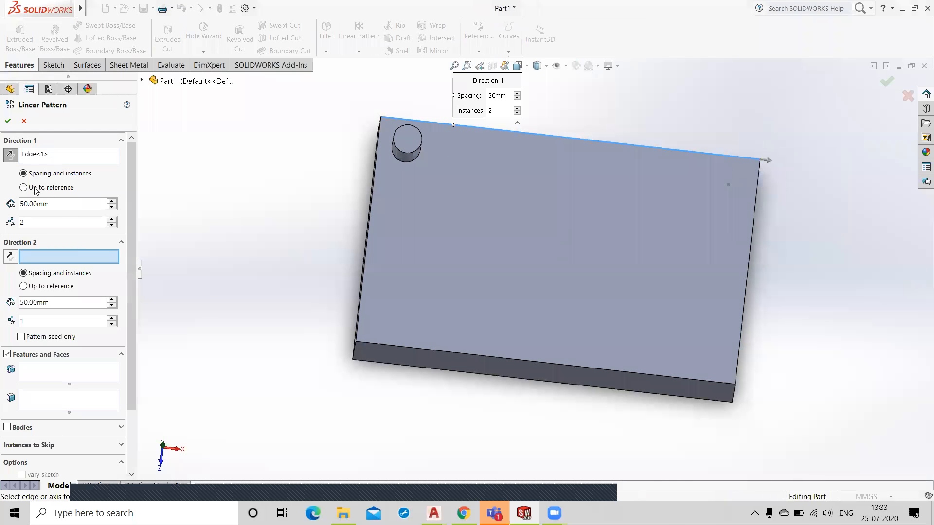
click(28, 188)
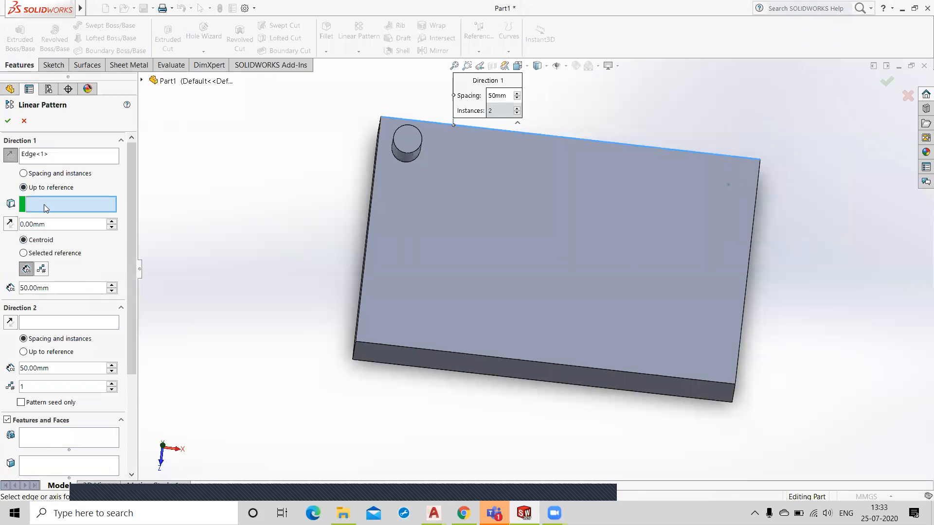
click(728, 185)
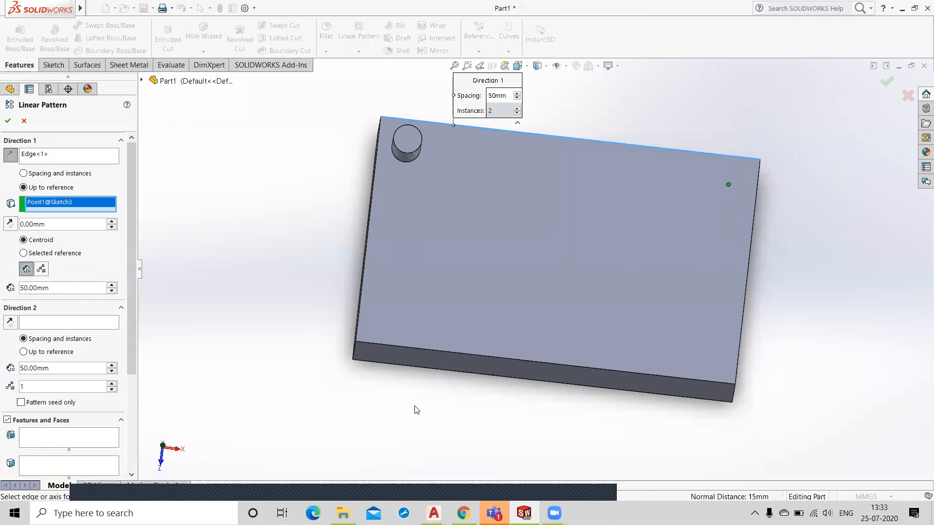
click(65, 440)
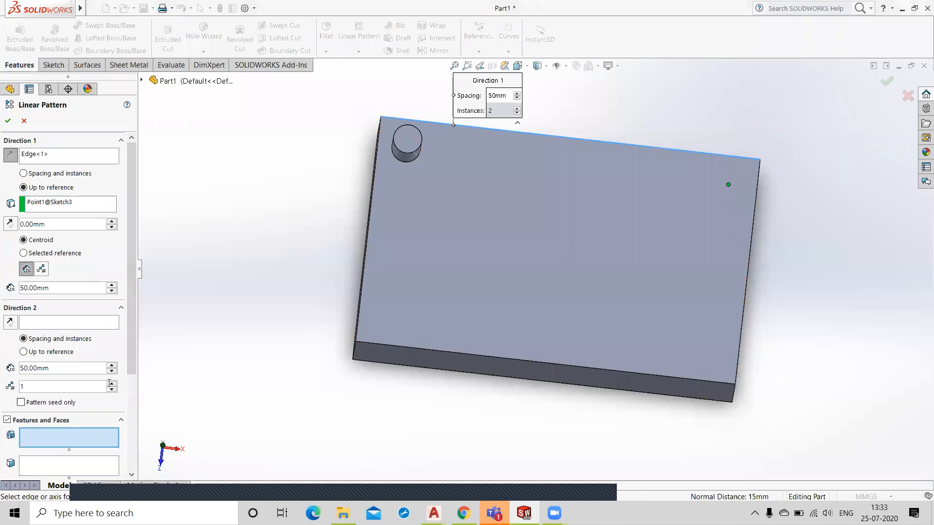
click(406, 148)
middle_drag(792, 285, 801, 196)
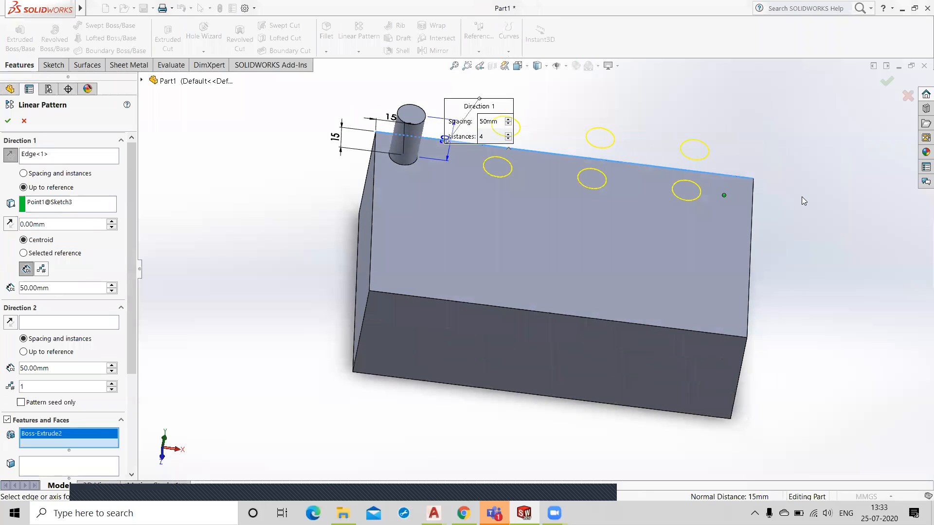
Step: Define the up-to-reference direction by number of instances and set it to 8
click(42, 271)
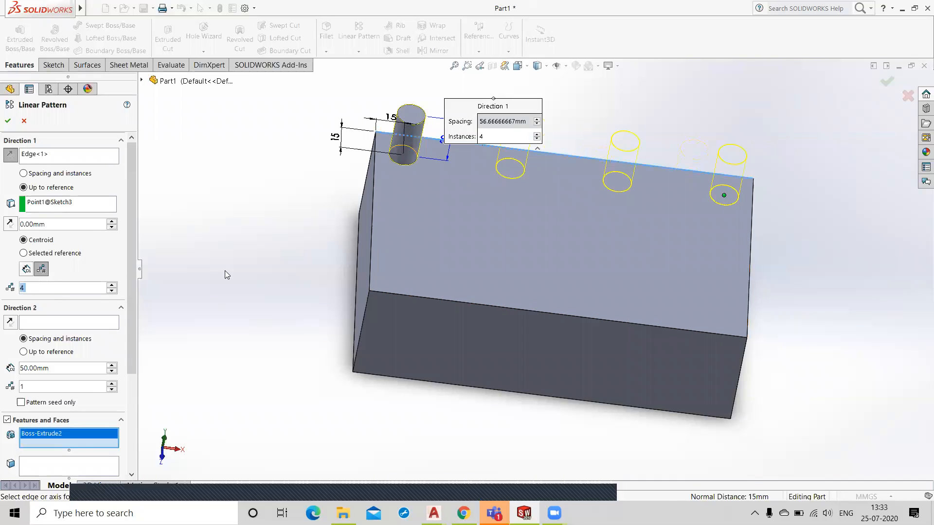
click(112, 286)
click(112, 285)
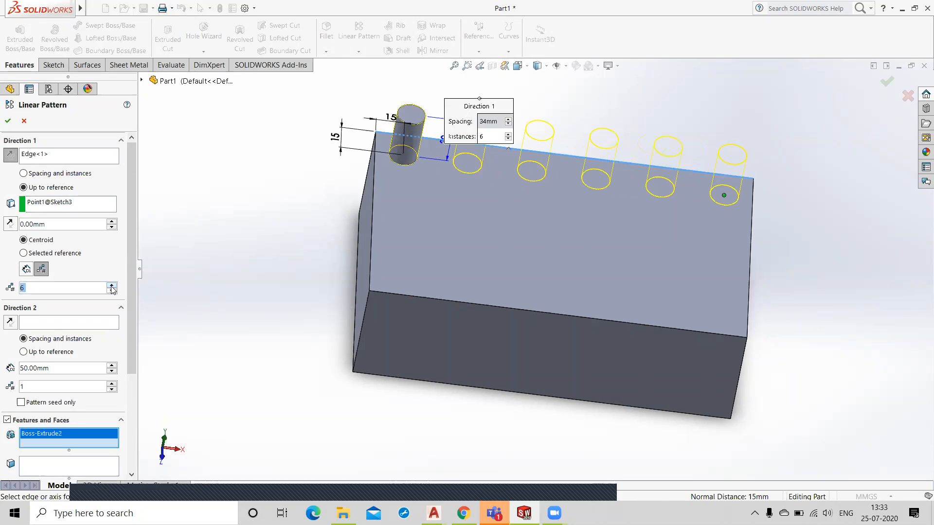
click(112, 286)
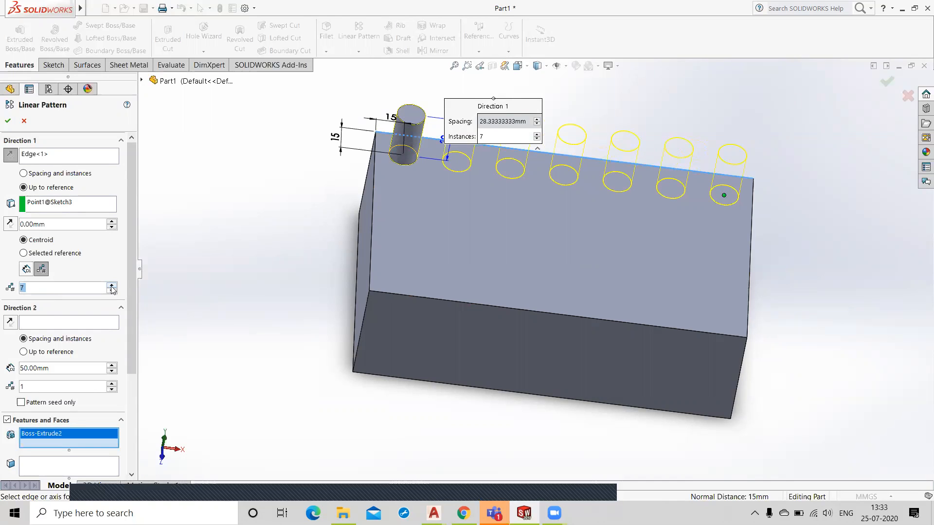
click(112, 286)
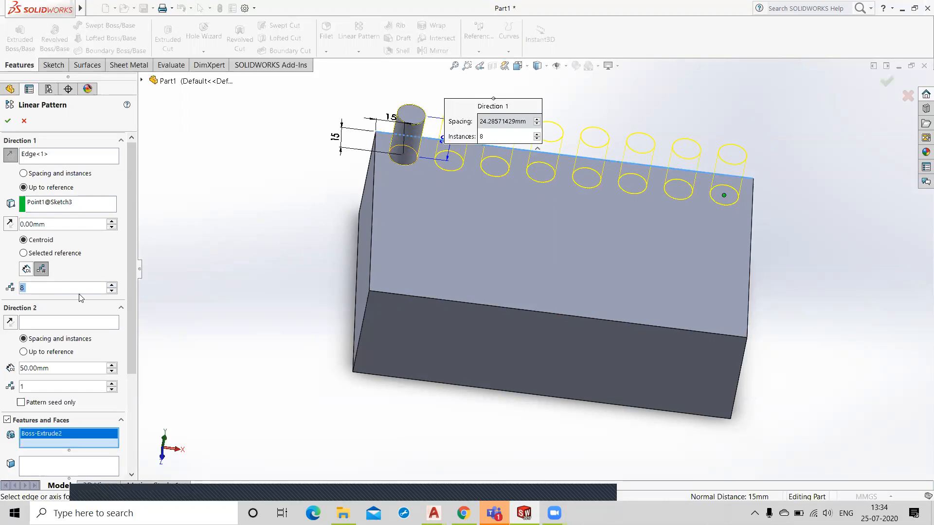
Step: Use the top face's left edge as the second pattern direction and choose the full preview
click(32, 322)
click(371, 214)
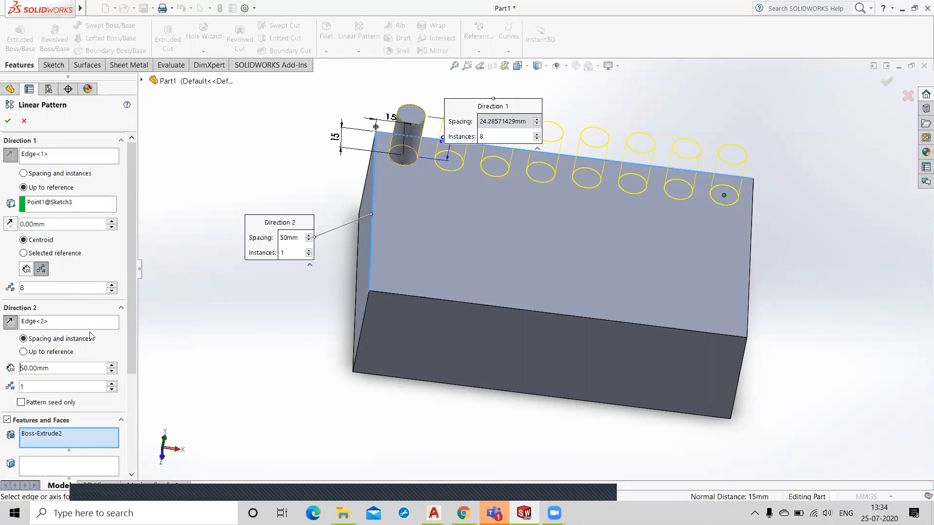
drag(136, 298, 133, 324)
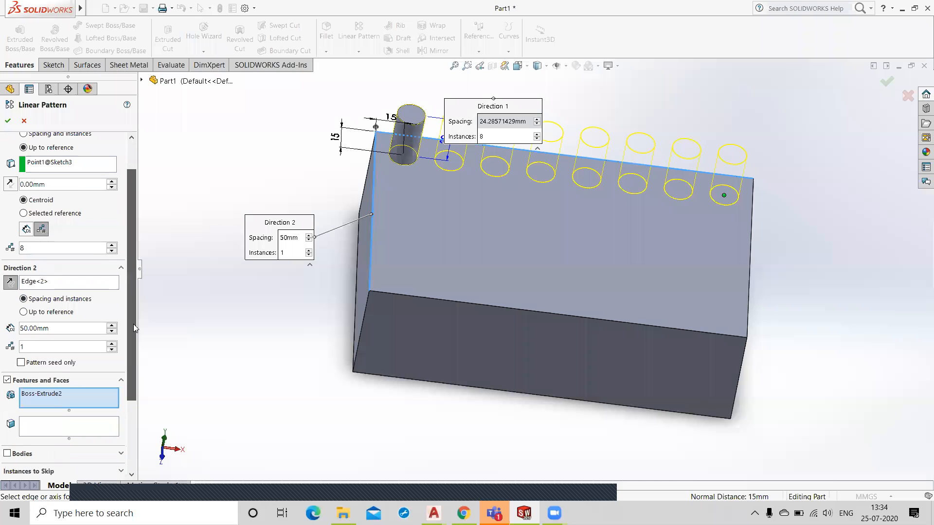
drag(133, 324, 142, 405)
click(24, 439)
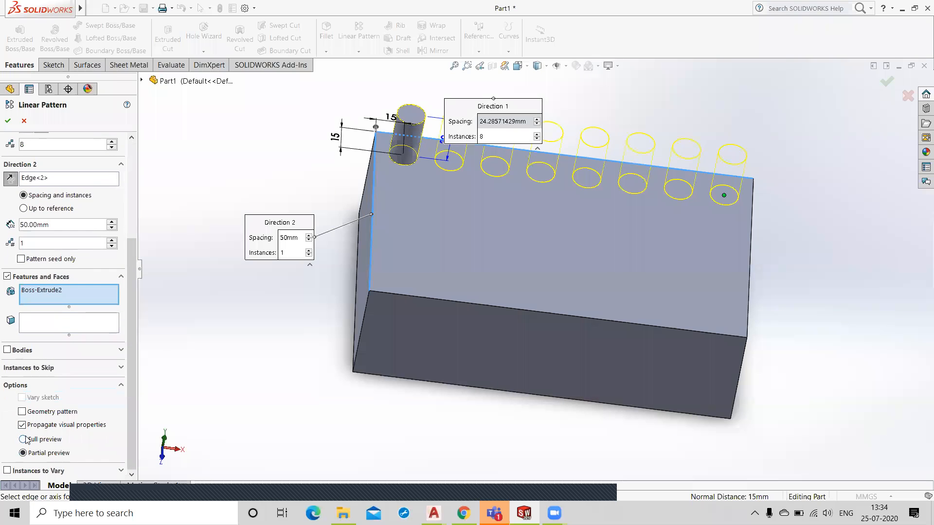
drag(129, 375, 140, 344)
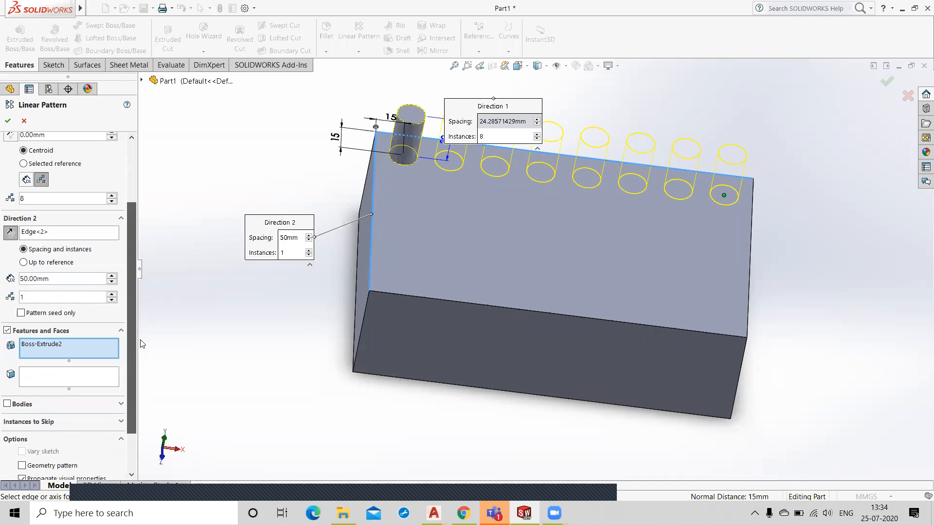
Step: Set the number of instances in the second direction to 3
click(80, 298)
click(113, 294)
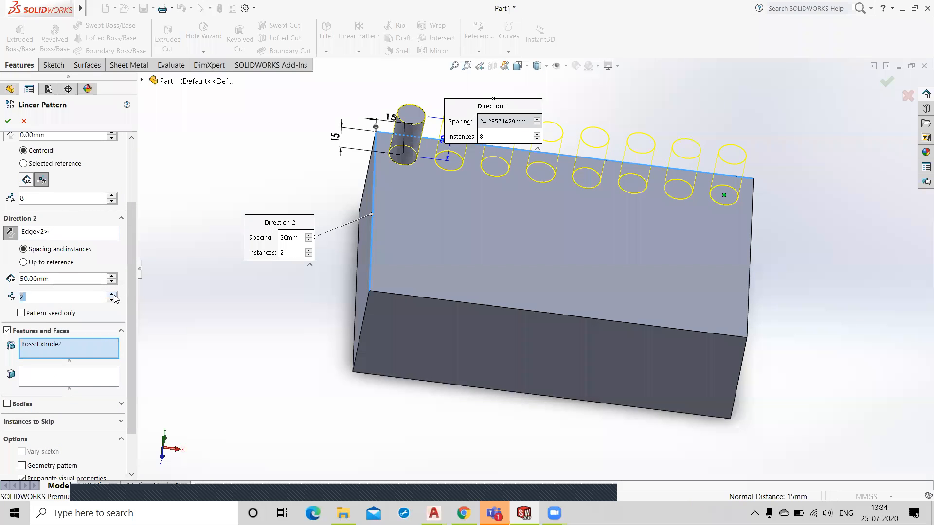
click(113, 295)
middle_drag(481, 397, 465, 444)
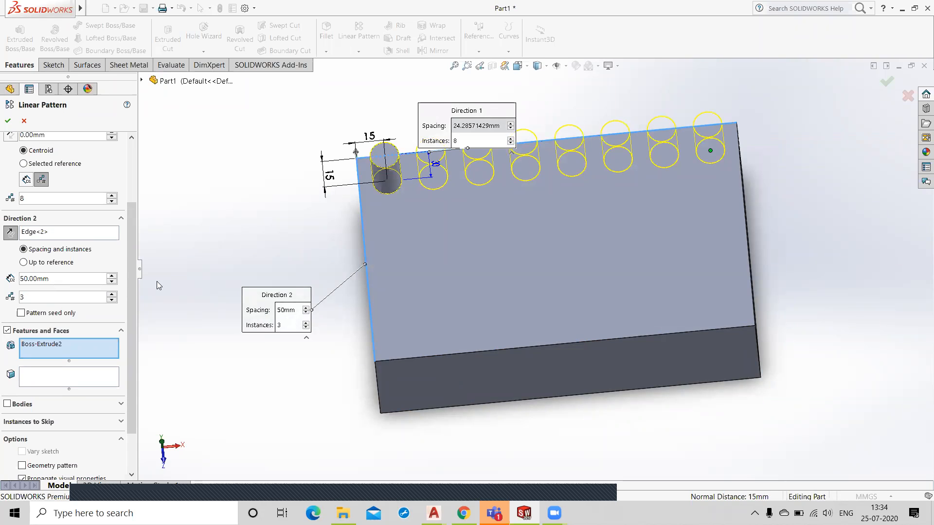
Step: Set the second direction's spacing to 20 mm and reverse it so the rows run across the top face
click(112, 282)
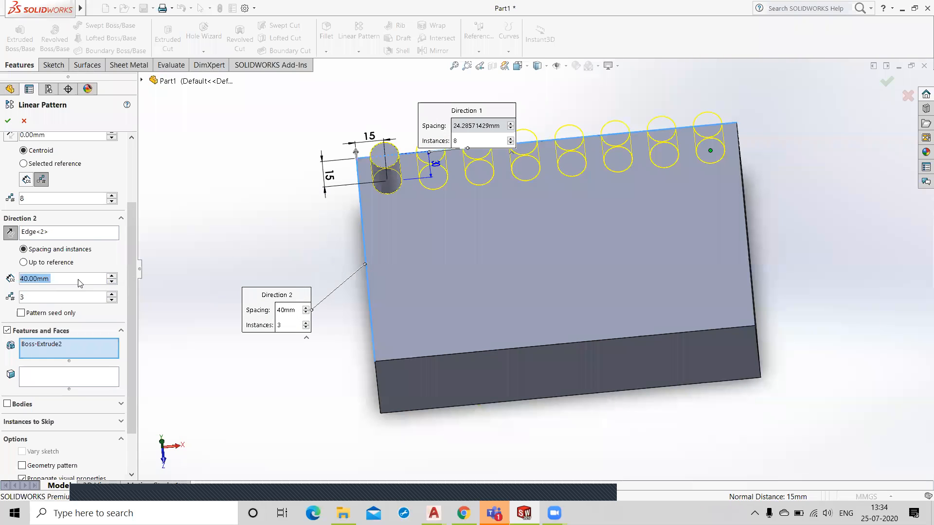
drag(50, 279, 1, 279)
text(20)
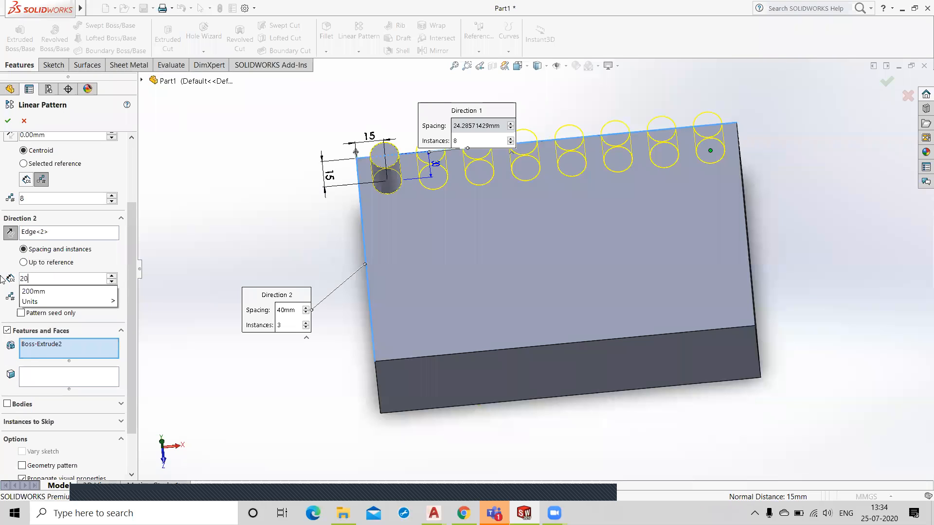
click(189, 282)
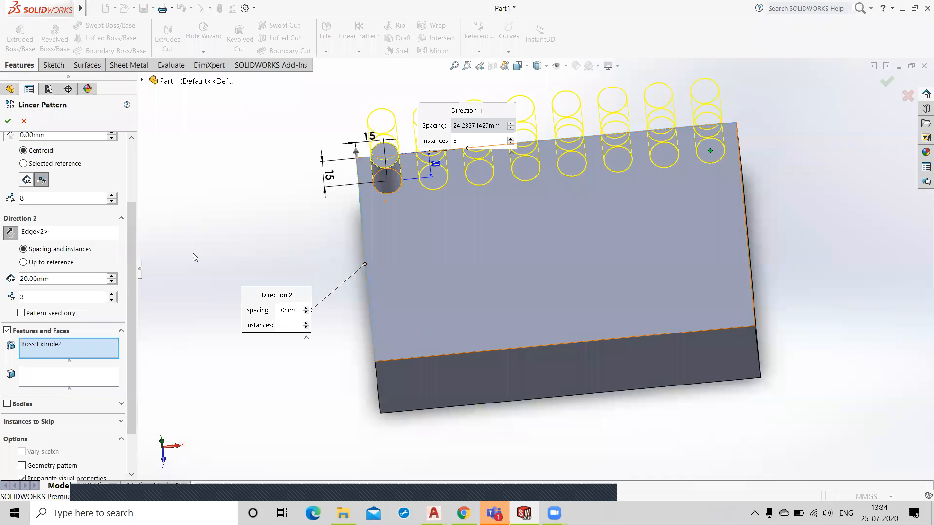
click(10, 233)
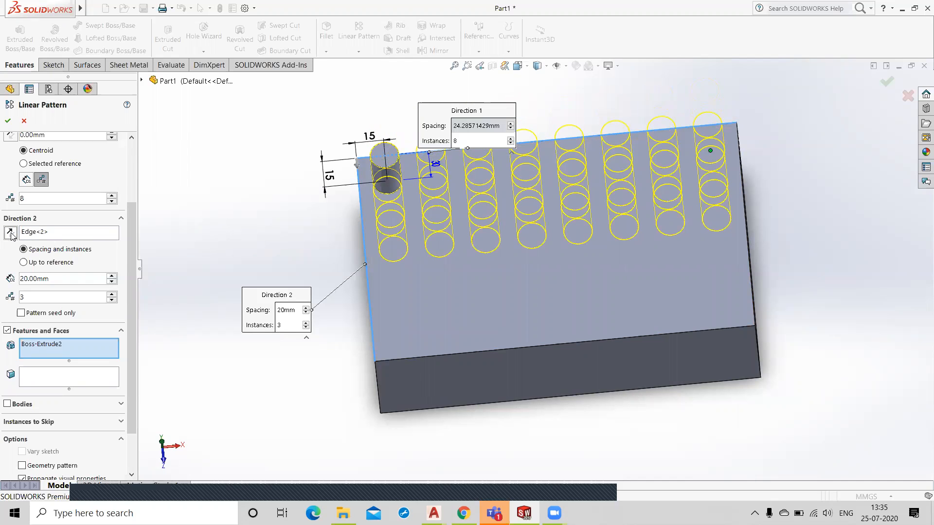
middle_drag(236, 231, 242, 290)
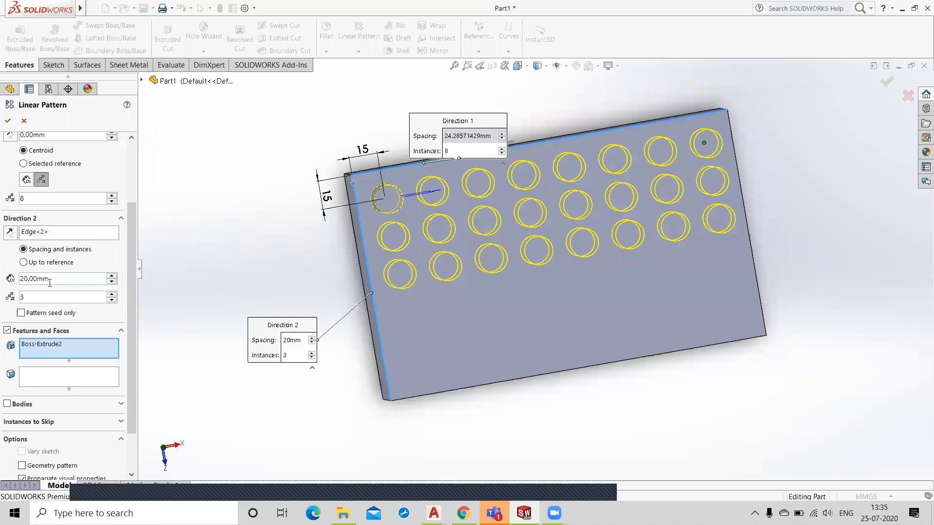
Step: Set the second direction to 30 mm spacing and 4 instances, and complete the linear pattern
drag(63, 277, 4, 280)
text(30)
key(Return)
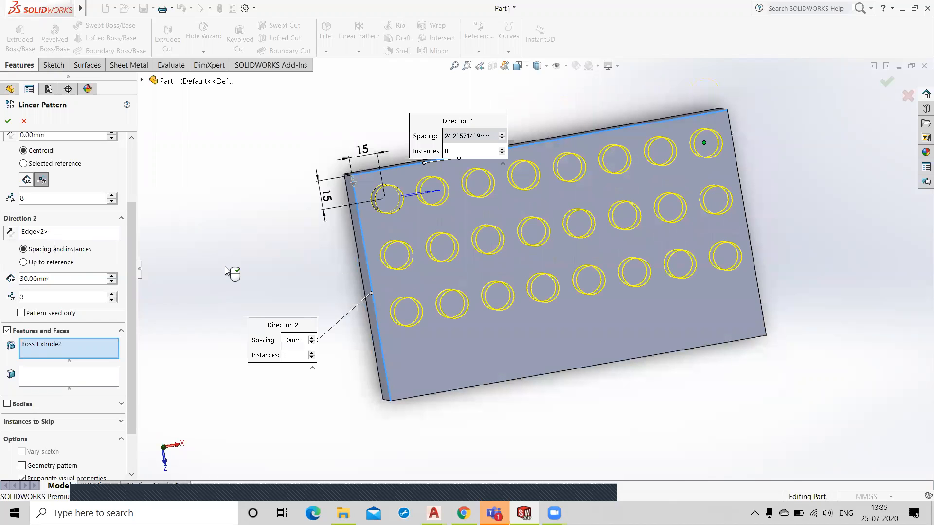
click(112, 295)
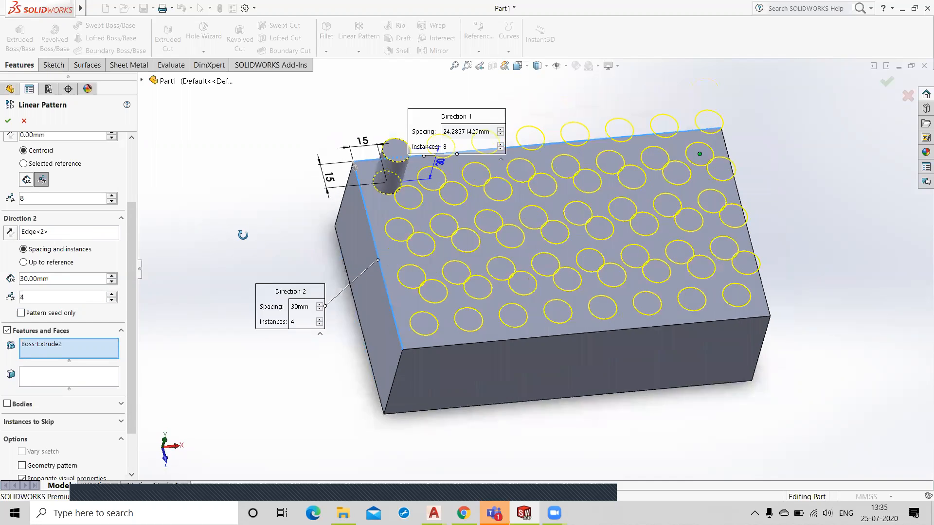
click(8, 120)
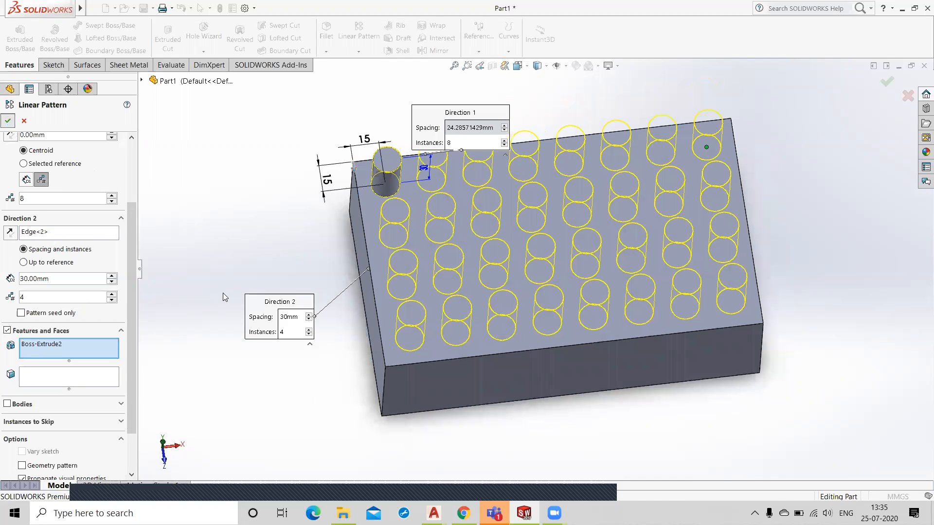
middle_drag(590, 396, 601, 354)
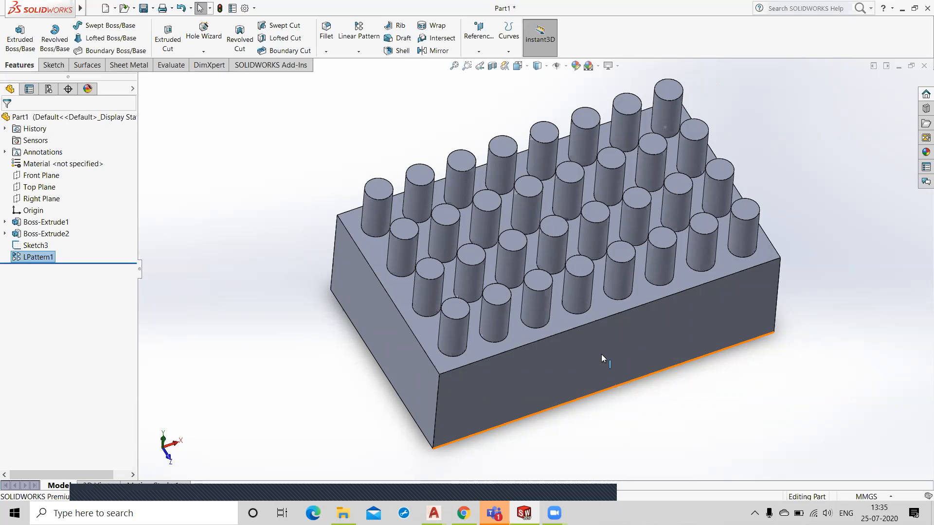
key(f)
key(z)
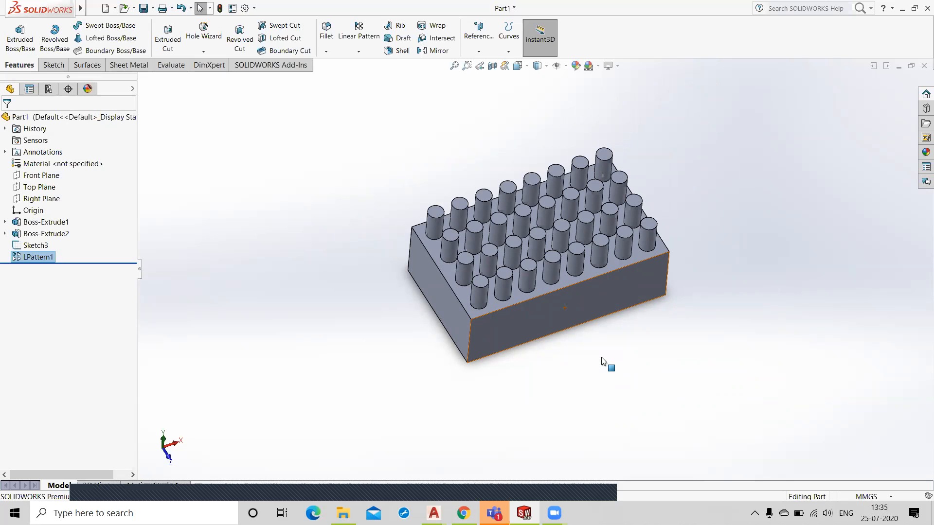
Step: Undo the linear pattern, the reference point sketch and the corner boss extrusion, back to the circle sketch on the block's top face
key(ctrl+z)
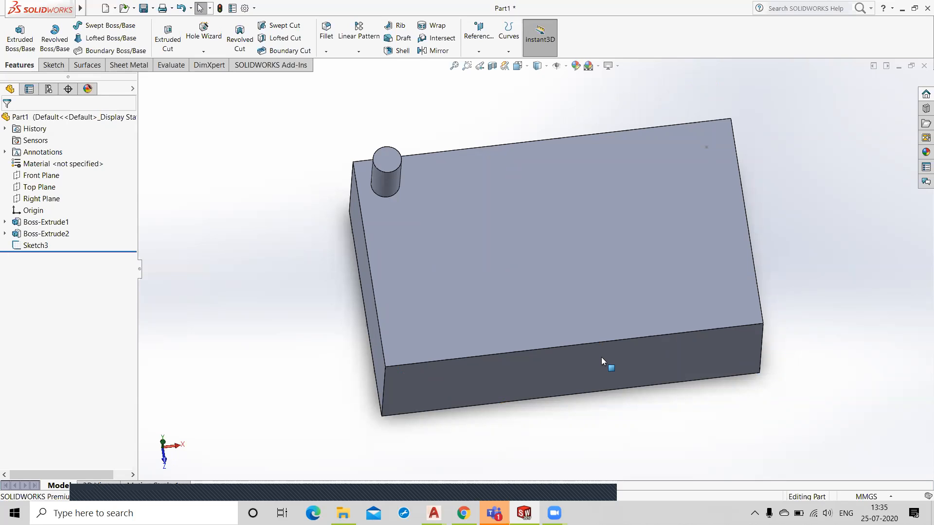
key(ctrl+z)
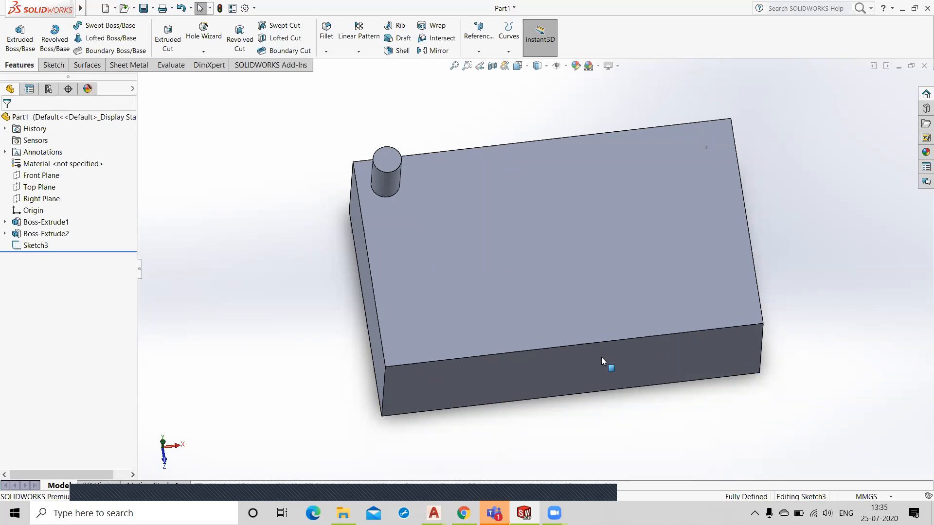
key(ctrl+z)
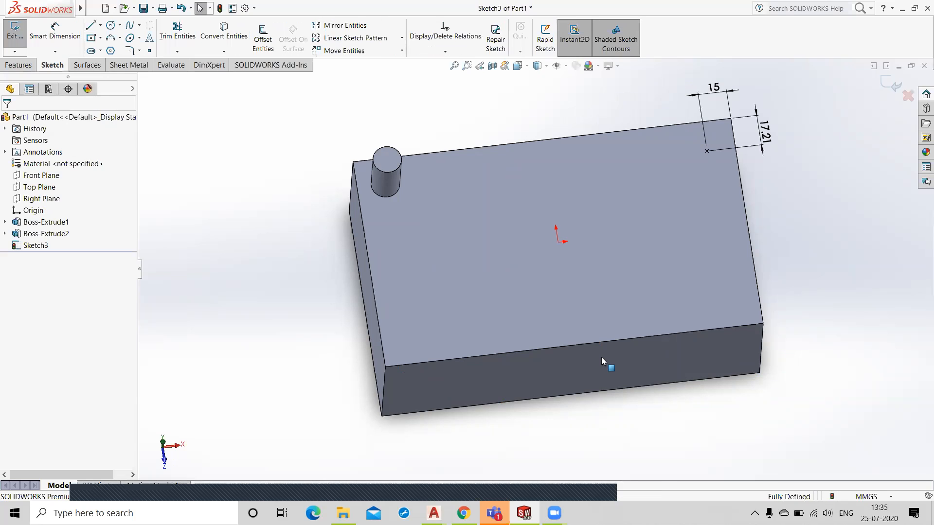
key(ctrl+z)
key(ctrl+z)
key(ctrl+z)
key(ctrl+z)
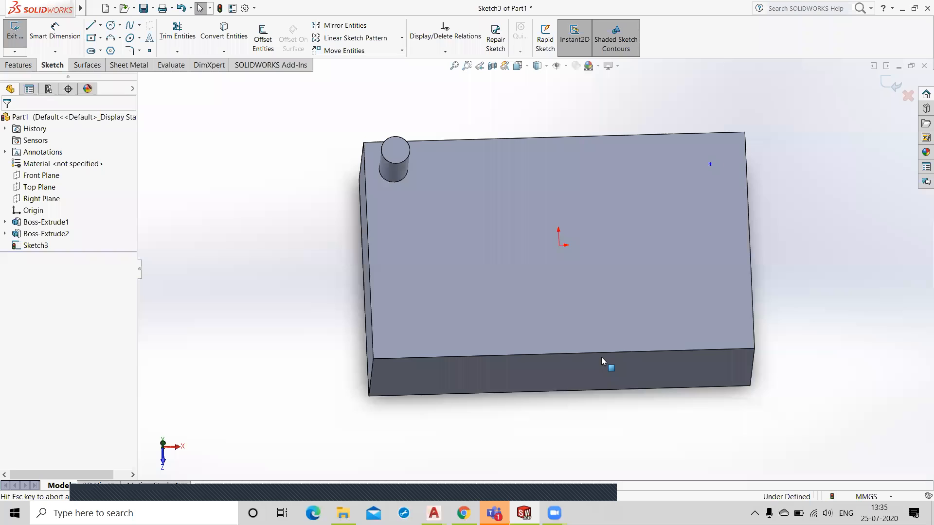
key(ctrl+z)
key(ctrl+z)
key(ctrl+z)
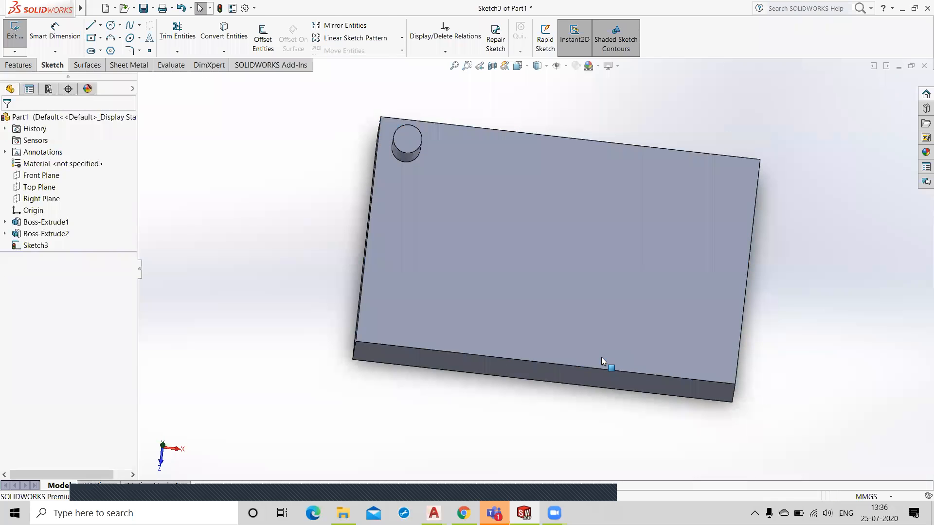
key(ctrl+z)
key(ctrl+z)
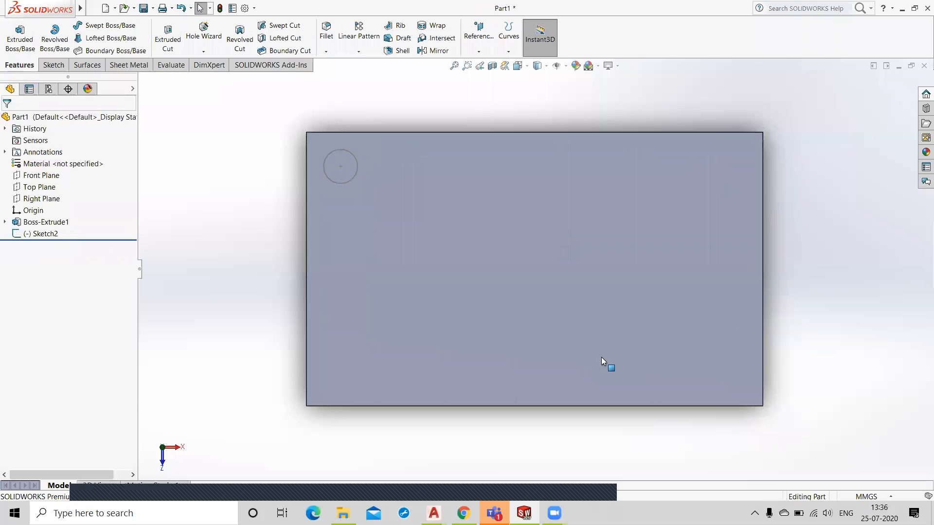
Step: Cut the corner circle sketch into the block as a blind hole 20 mm deep and inspect it from several sides
click(166, 42)
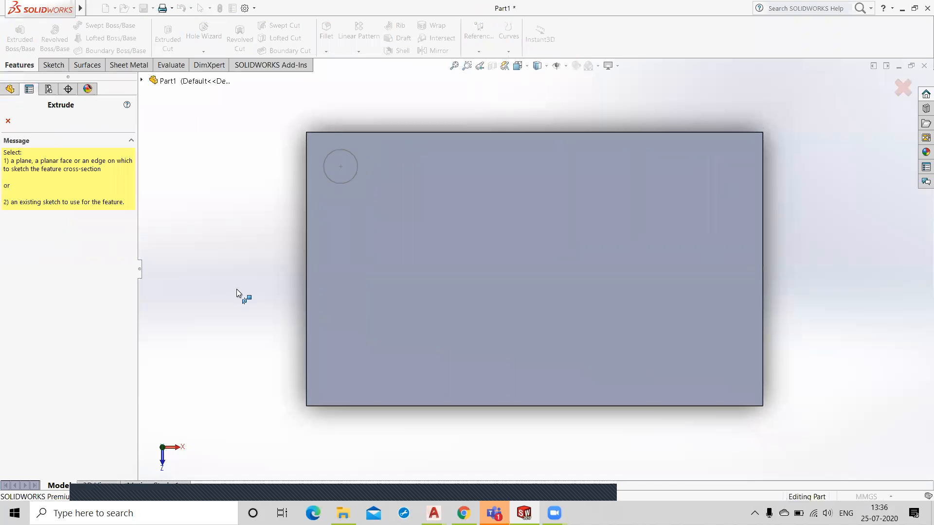
click(352, 152)
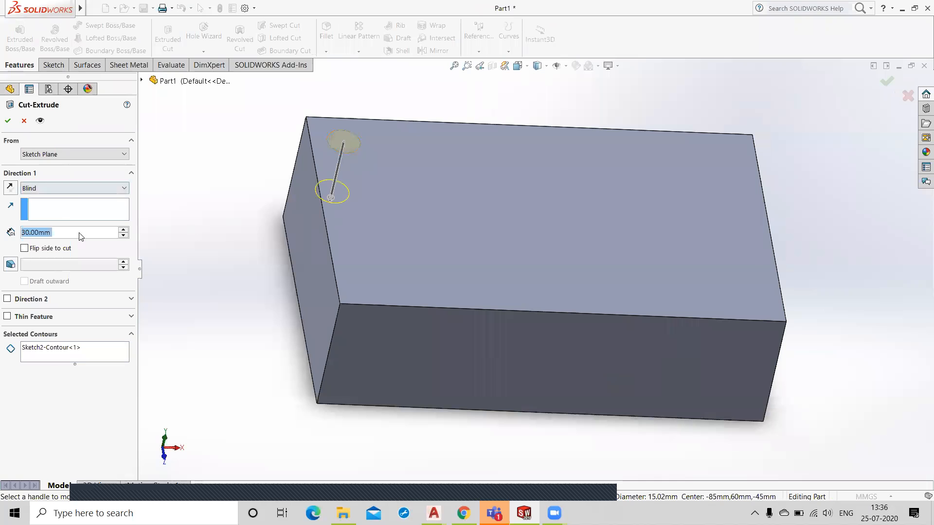
text(20)
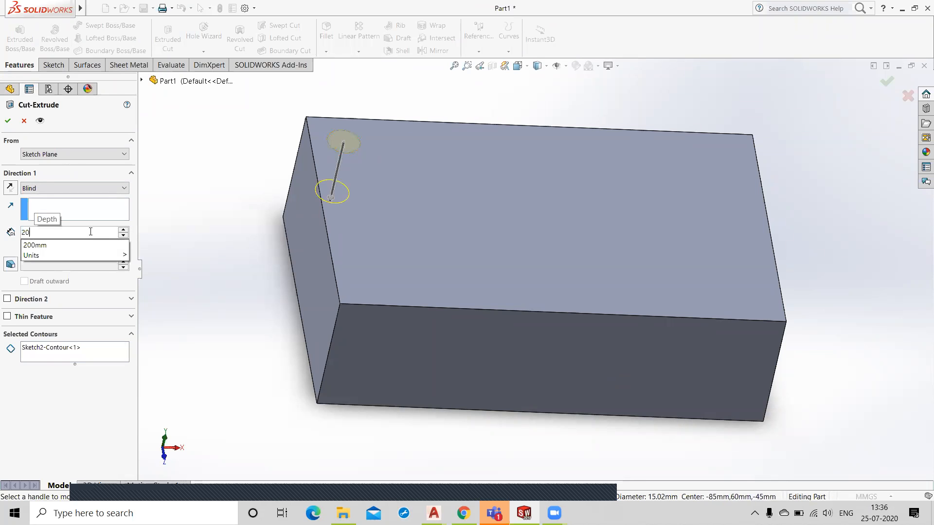
key(Return)
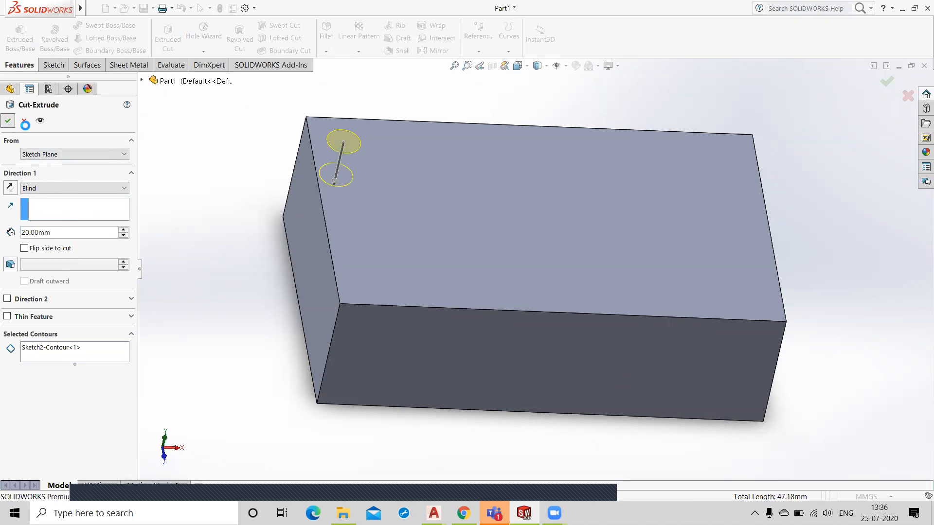
click(8, 120)
middle_drag(208, 248, 348, 231)
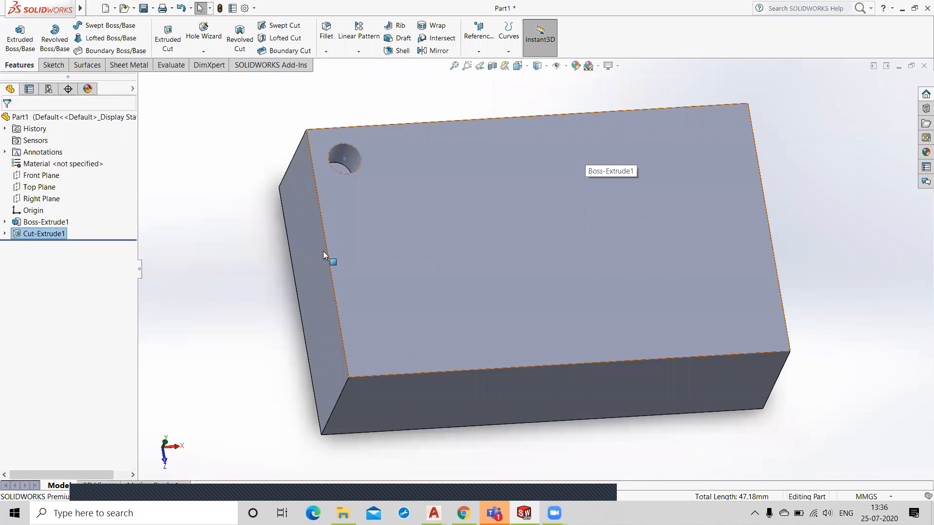
middle_drag(236, 242, 328, 250)
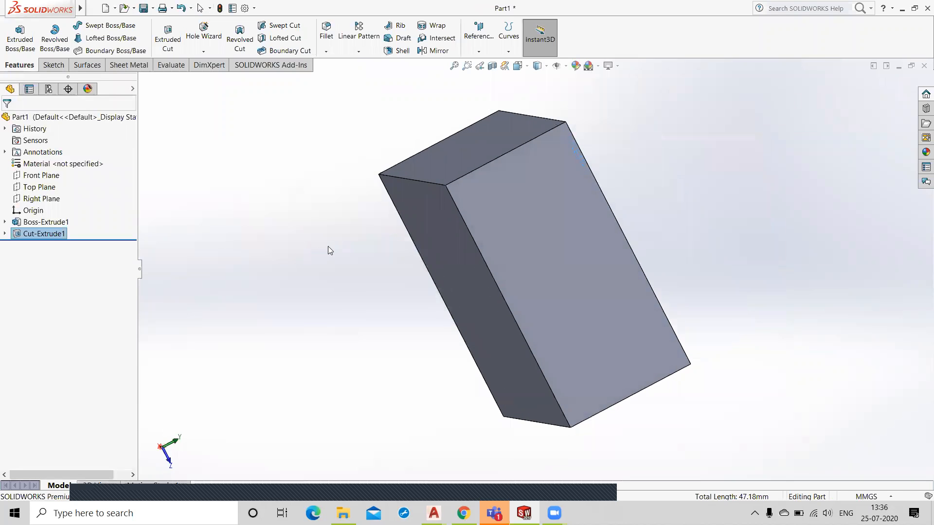
middle_drag(354, 290, 260, 324)
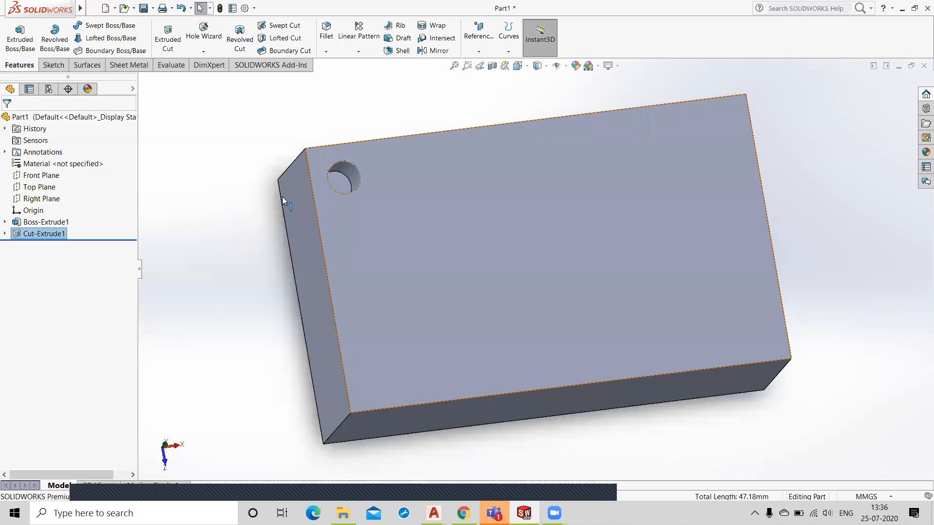
Step: Edit the corner hole's cut so its end condition is Through All, and check the hole through the block
click(348, 179)
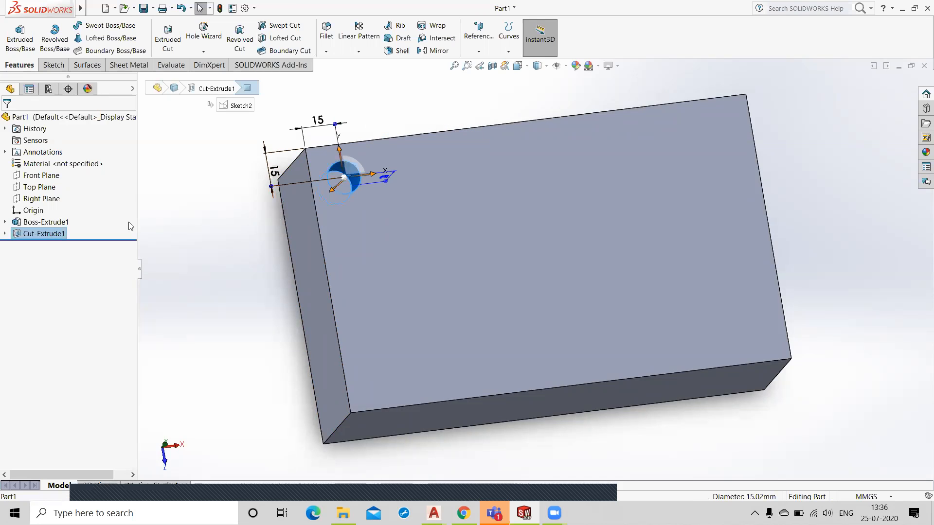
right_click(50, 233)
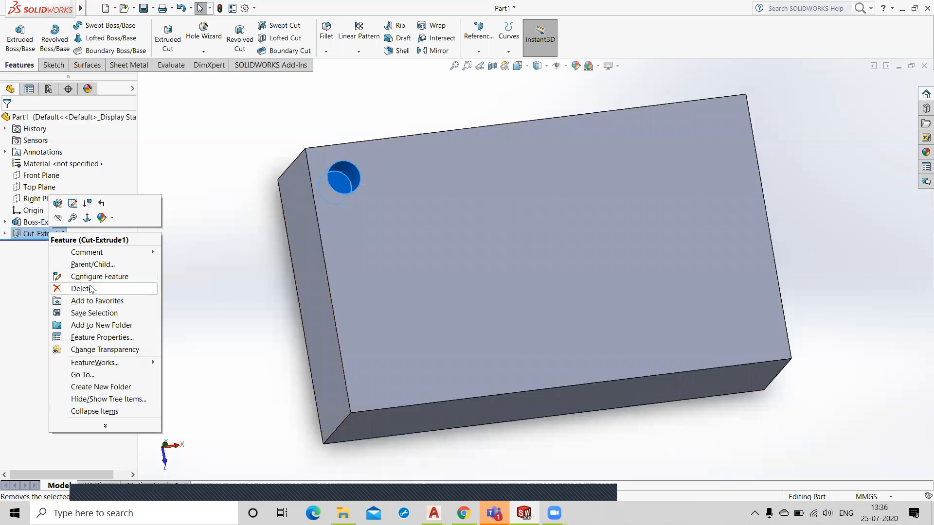
click(57, 202)
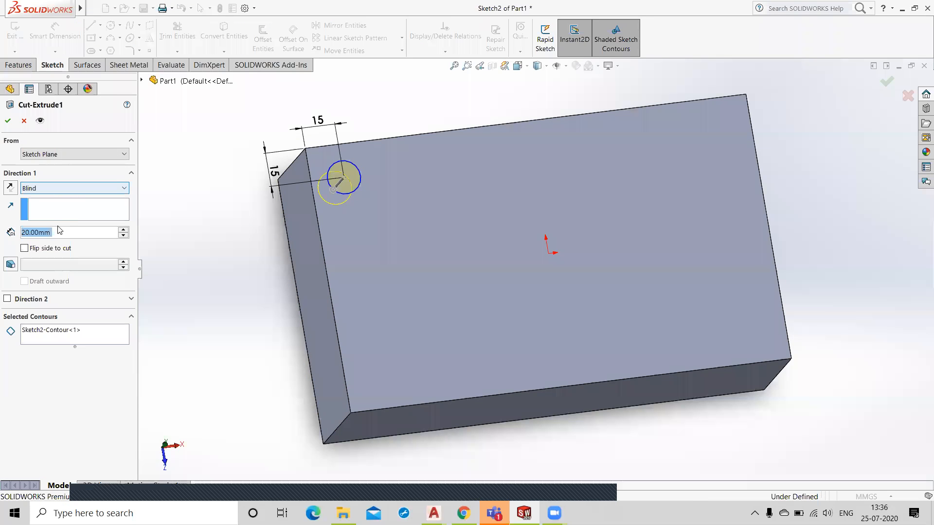
click(62, 188)
click(64, 212)
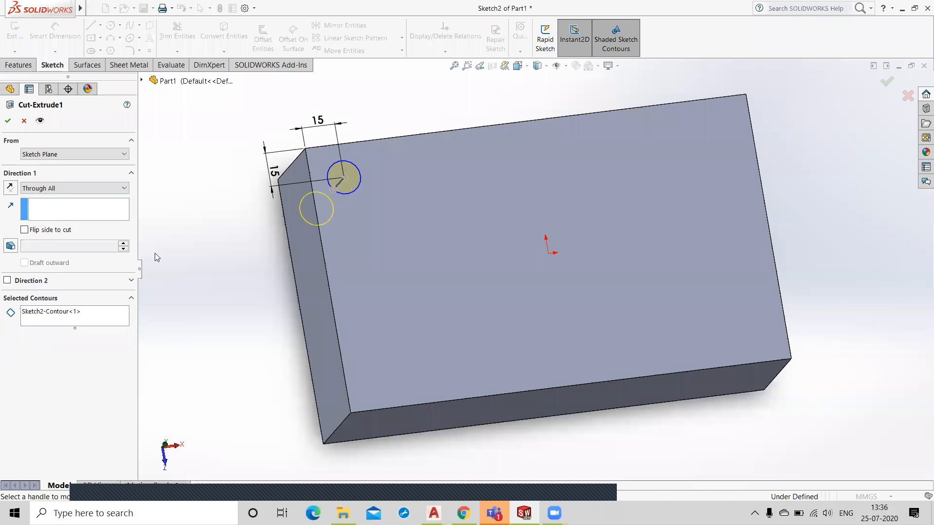
middle_drag(199, 254, 311, 268)
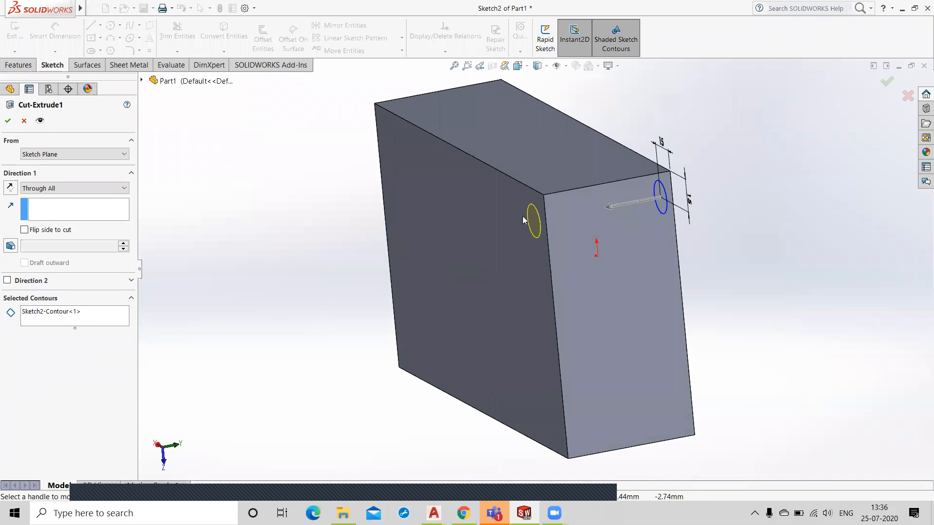
click(8, 120)
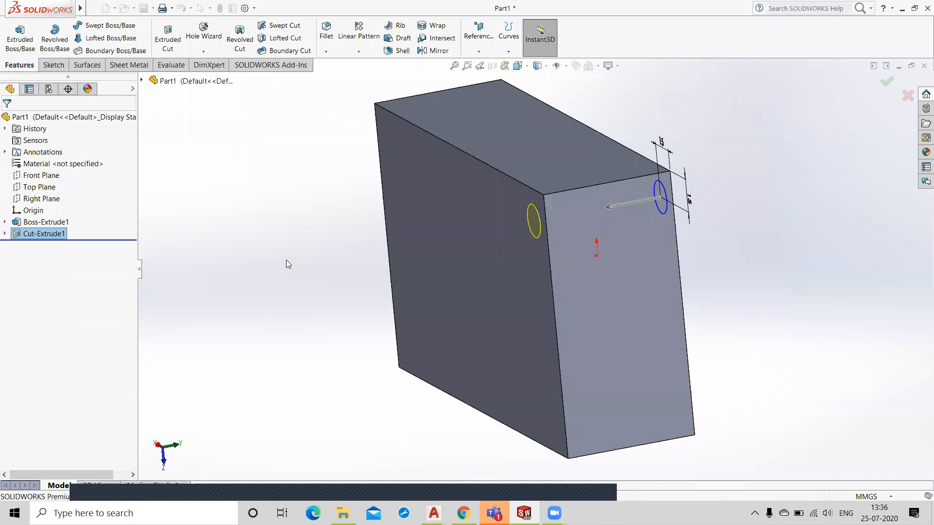
middle_drag(286, 260, 171, 295)
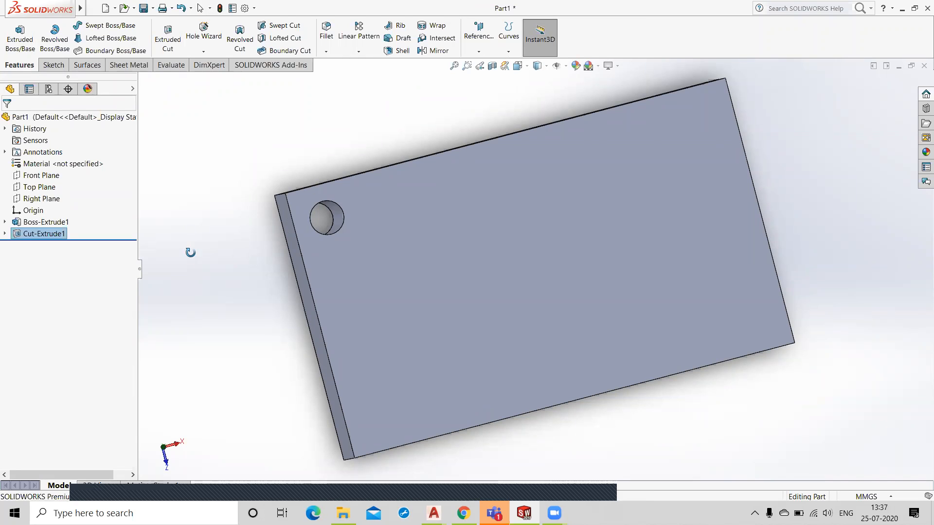
middle_drag(190, 252, 310, 236)
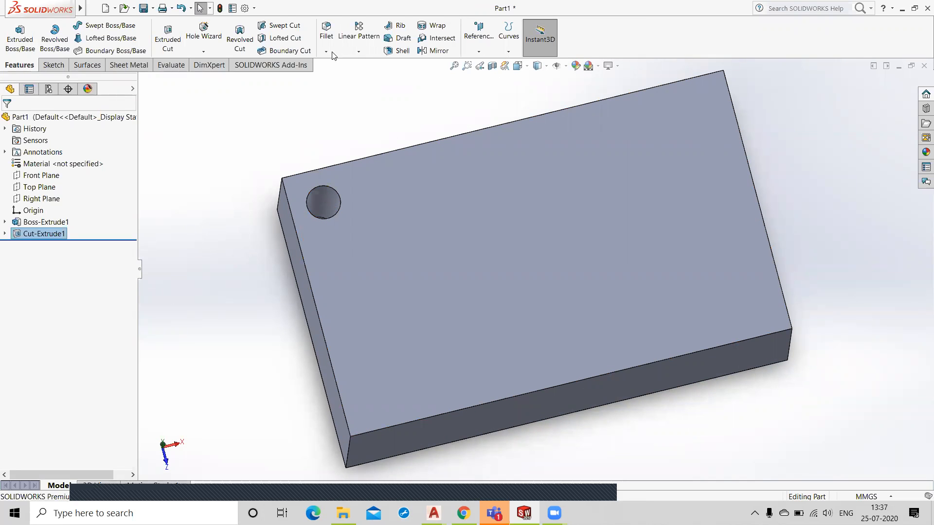
Step: Pattern the corner hole linearly along the top face's rear edge by spacing and instances, with 8 instances 24.28571429 mm apart
click(359, 51)
click(372, 64)
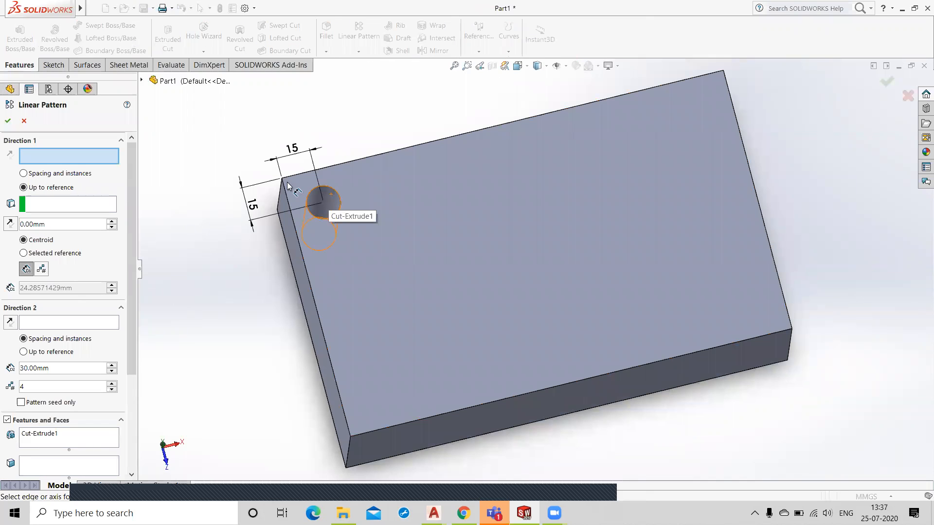
click(406, 149)
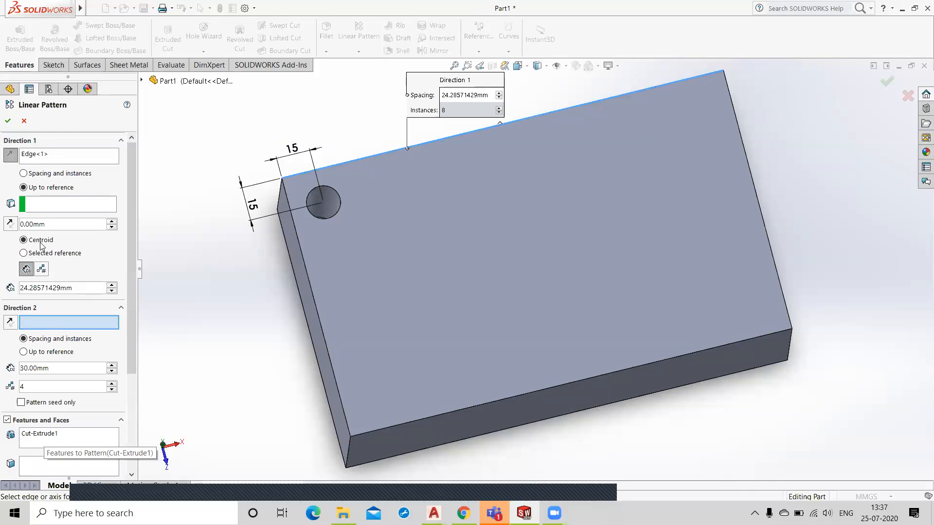
click(27, 175)
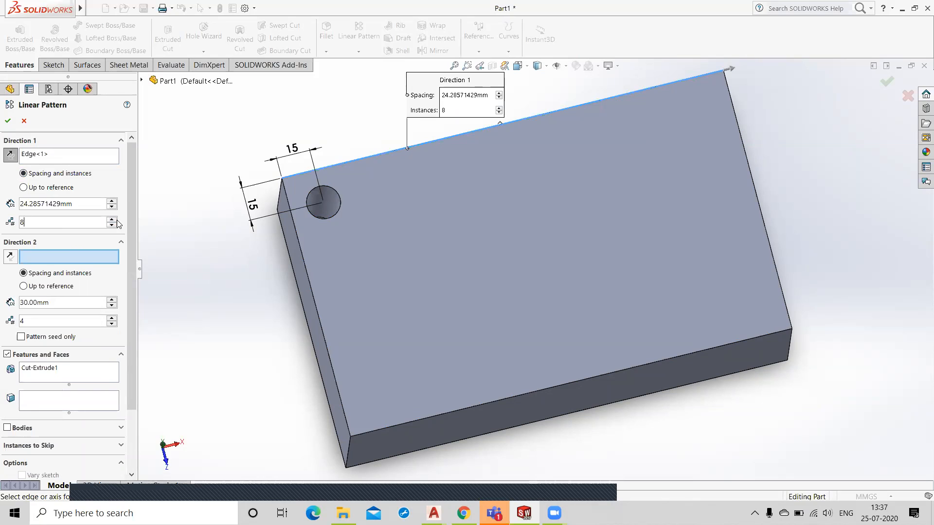
drag(131, 309, 140, 334)
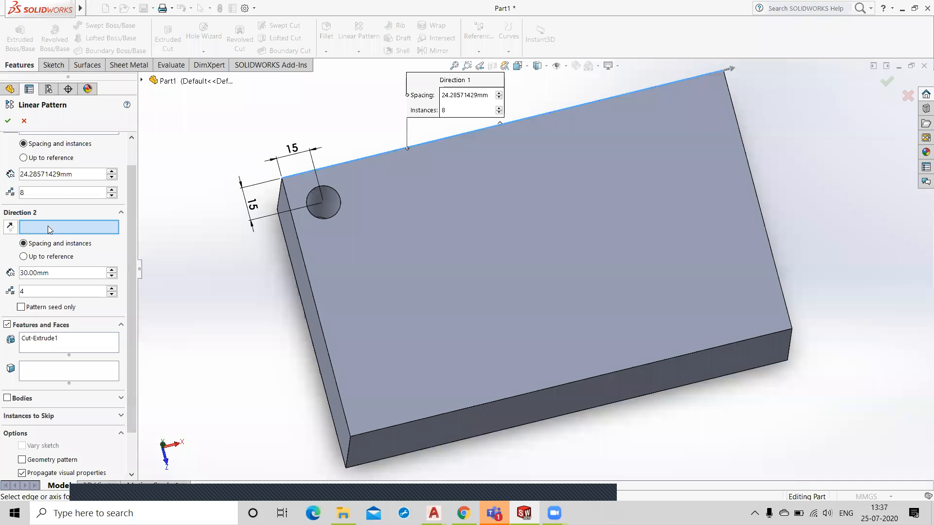
drag(132, 228, 144, 183)
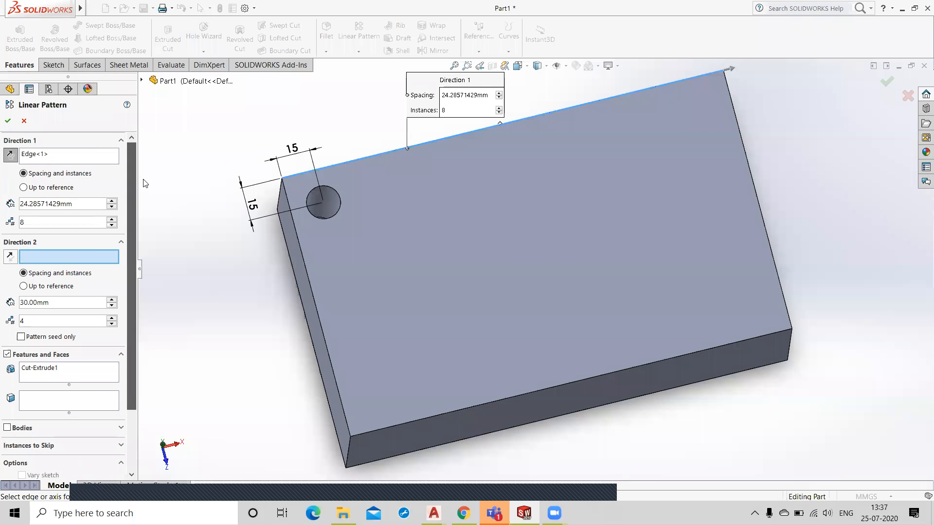
click(10, 155)
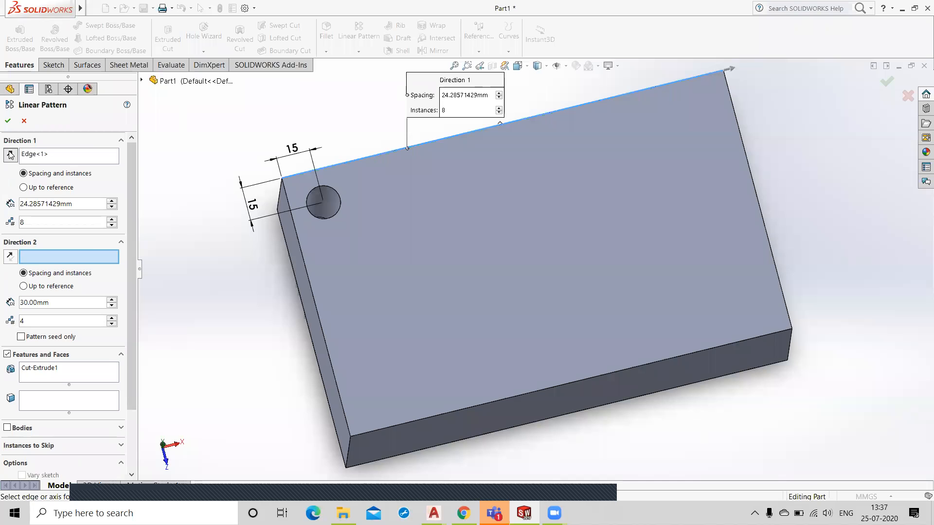
click(9, 121)
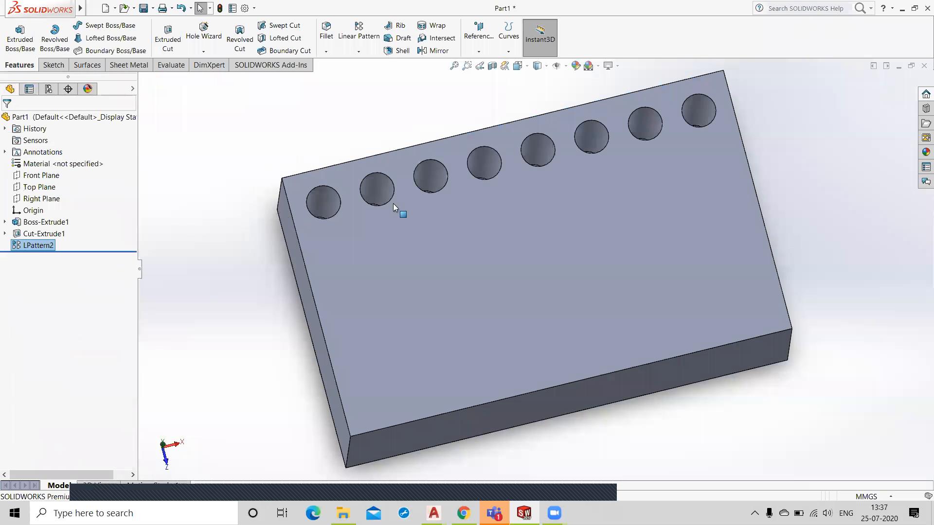
Step: Undo the hole pattern and the cut, back to the circle sketch, and look over the available pattern types
middle_drag(791, 161, 795, 140)
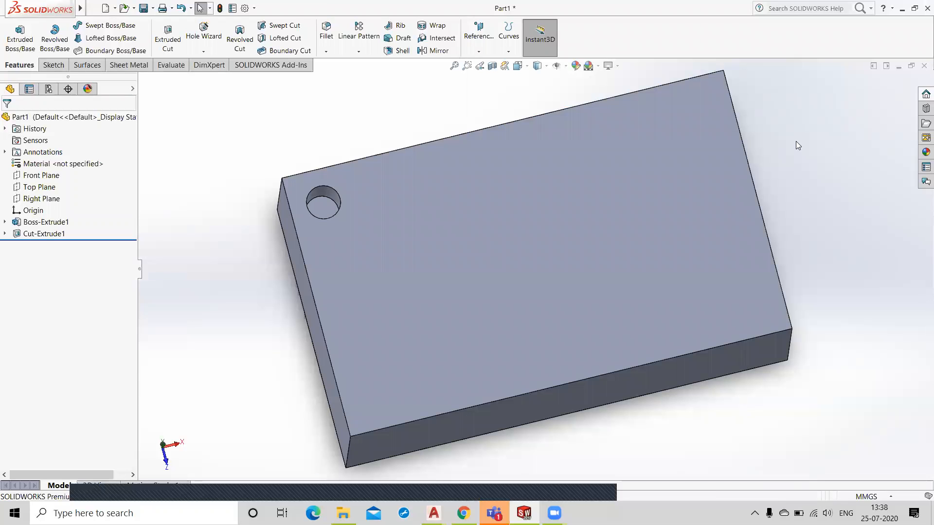
key(ctrl+z)
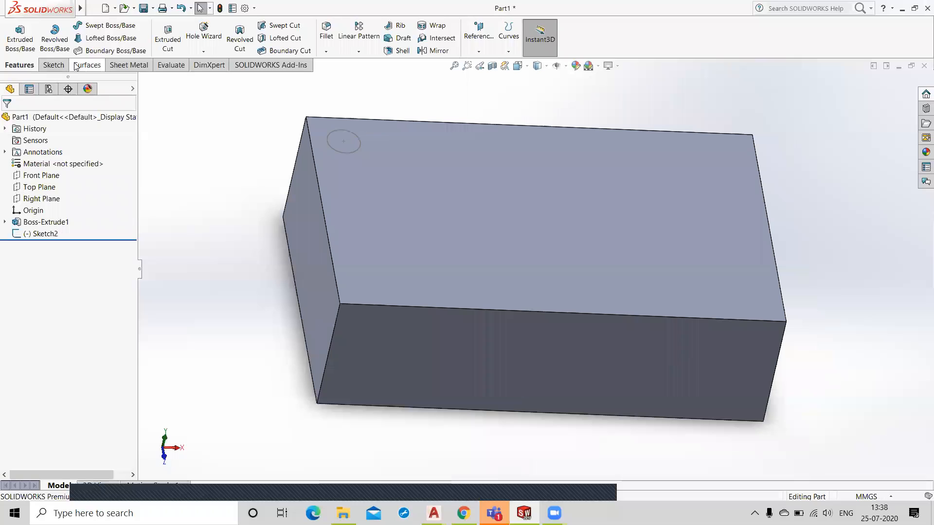
click(365, 53)
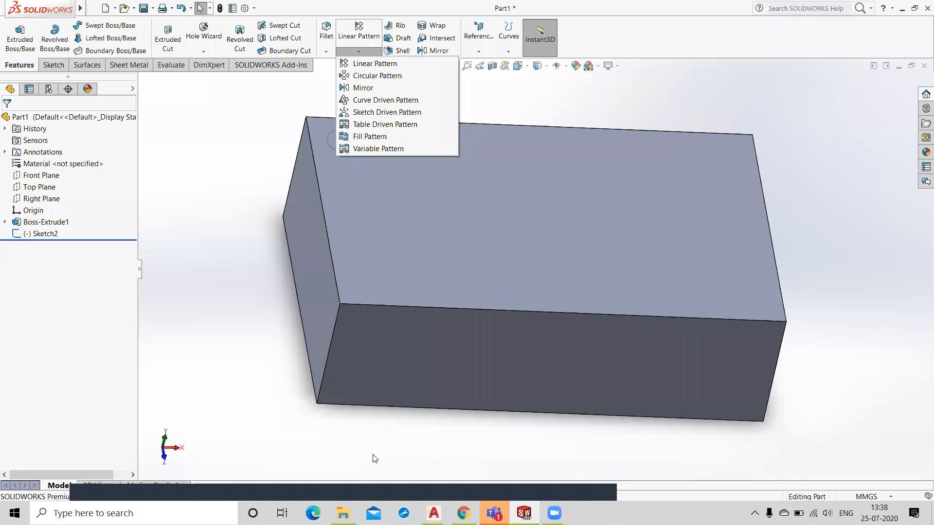
click(240, 390)
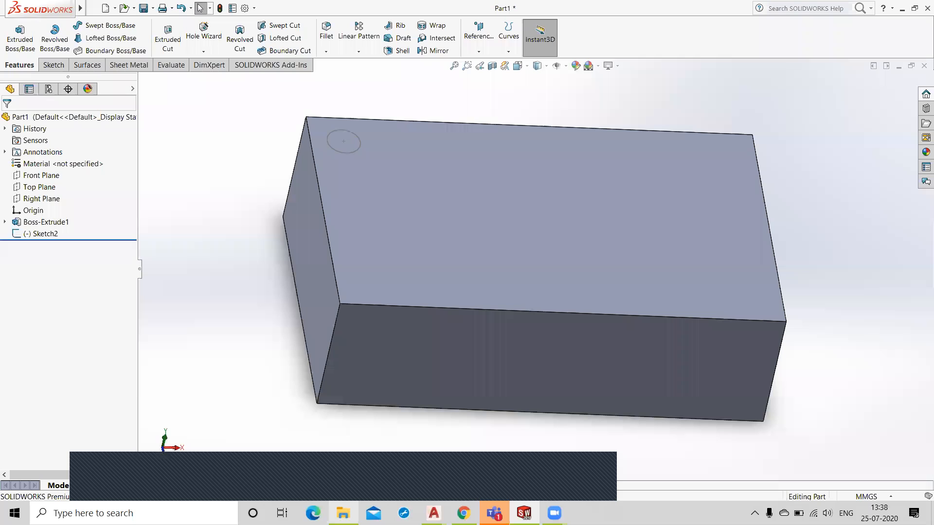
Step: Switch to File Explorer and open 3D Drawing.pdf from the PPT Mapping Skills folder inside Laptop on New Volume (E:)
click(343, 513)
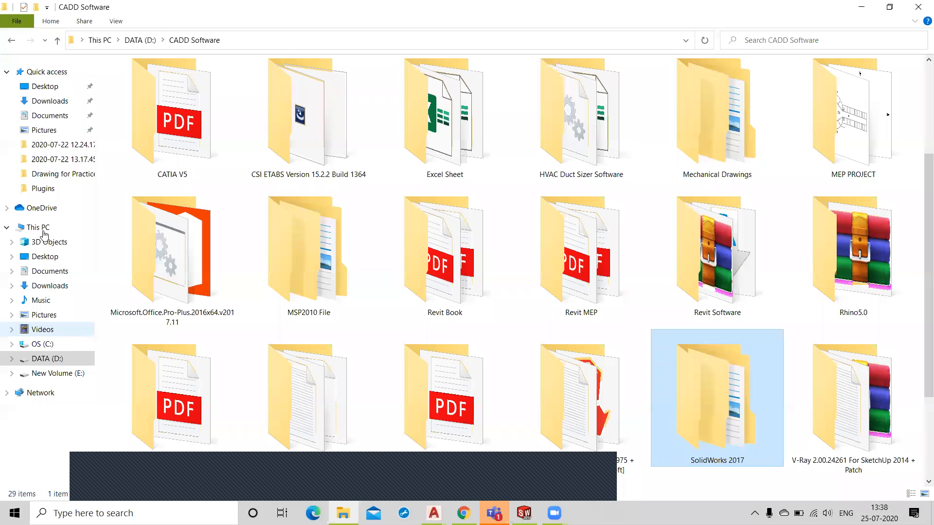
click(57, 373)
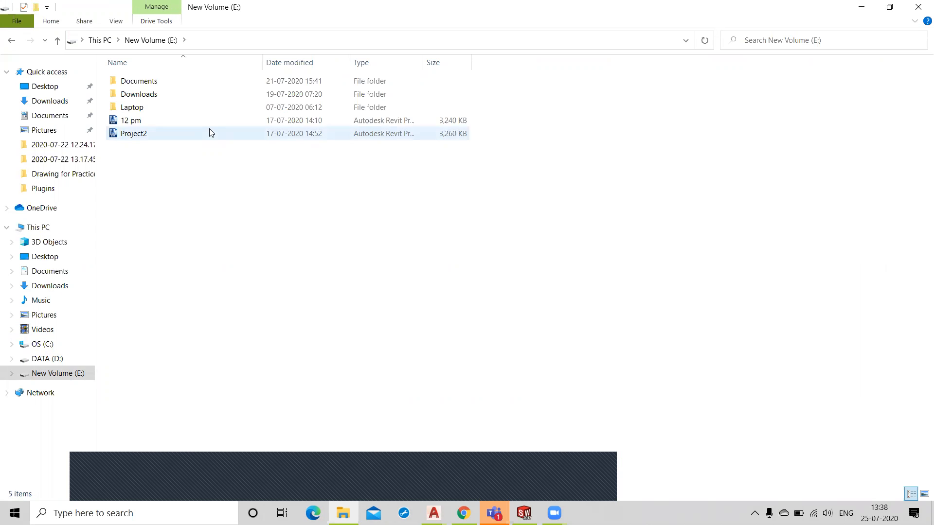
double_click(163, 114)
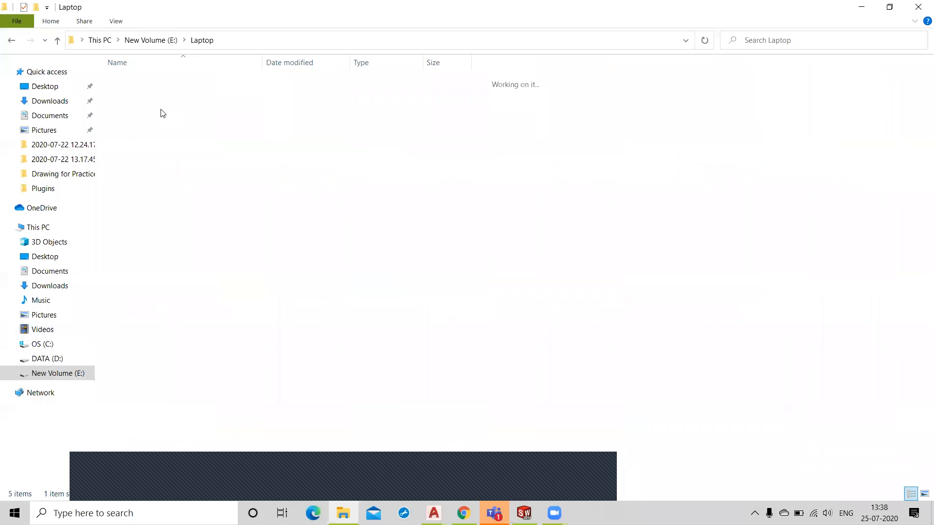
double_click(162, 110)
click(162, 111)
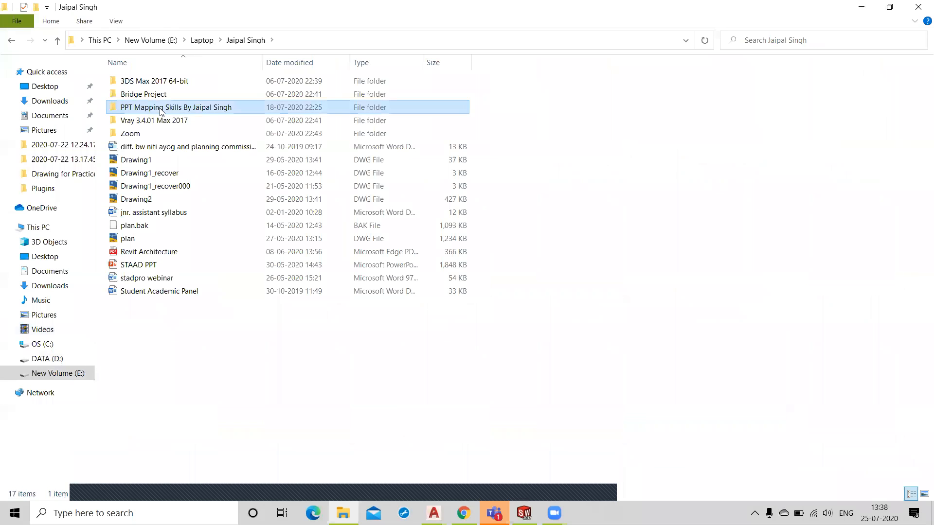
double_click(161, 108)
double_click(162, 123)
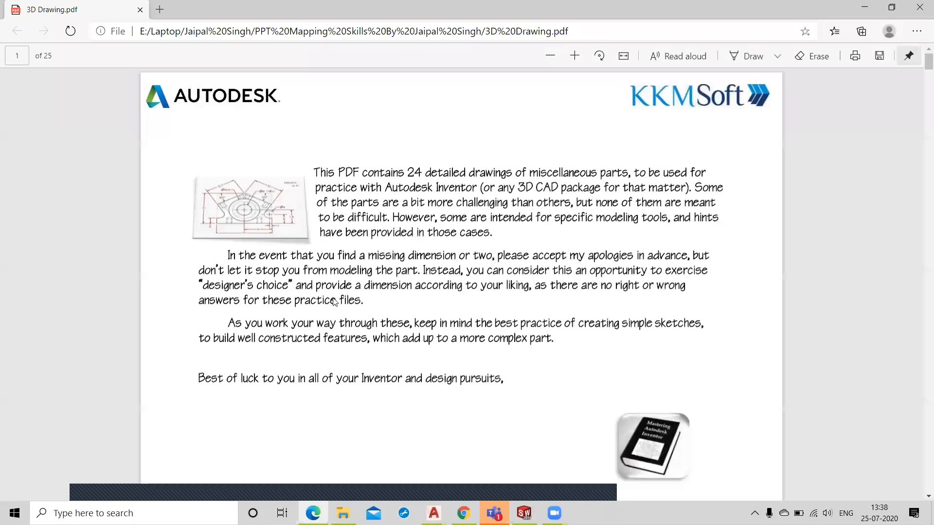
Step: Page through the dimensioned practice drawings in the PDF, from the introduction to the slotted wheel on sheet 22
scroll(350, 297, down, 20)
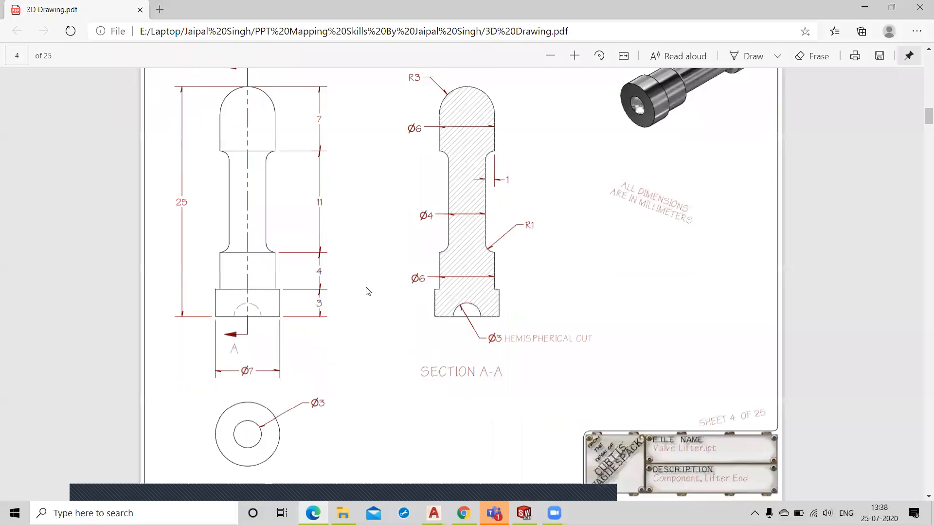
scroll(368, 290, down, 8)
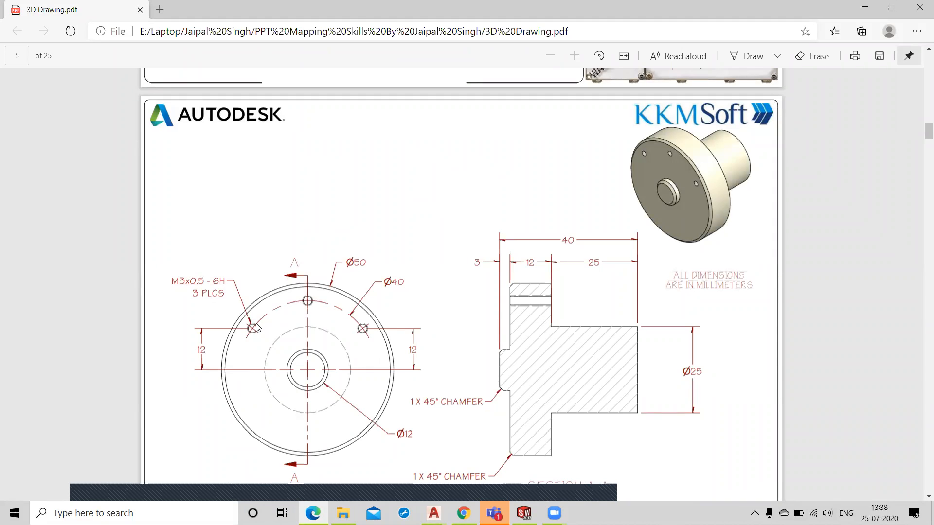
scroll(341, 305, down, 4)
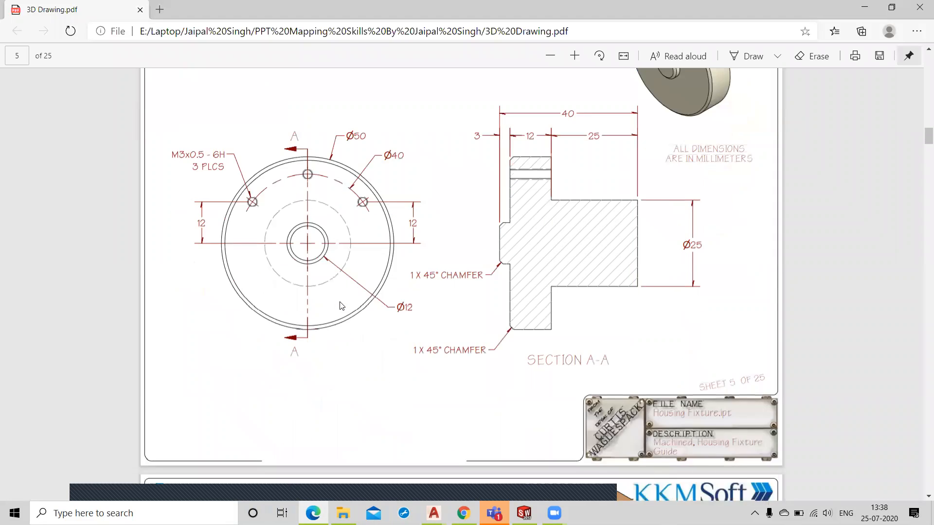
scroll(341, 305, down, 6)
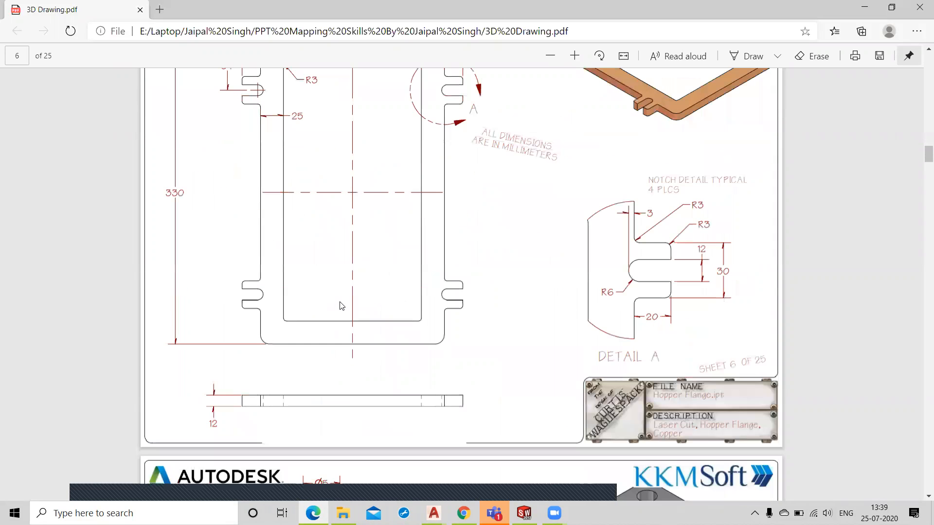
scroll(341, 305, down, 10)
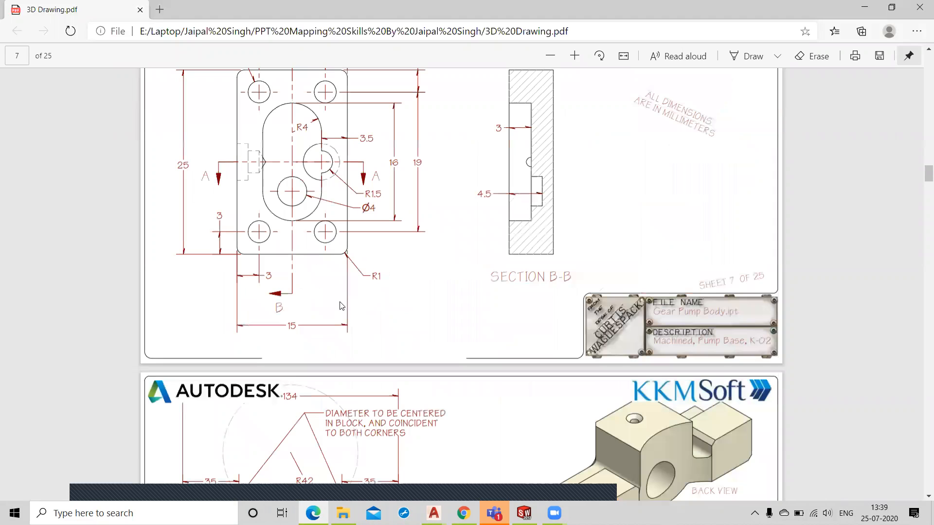
scroll(341, 305, down, 20)
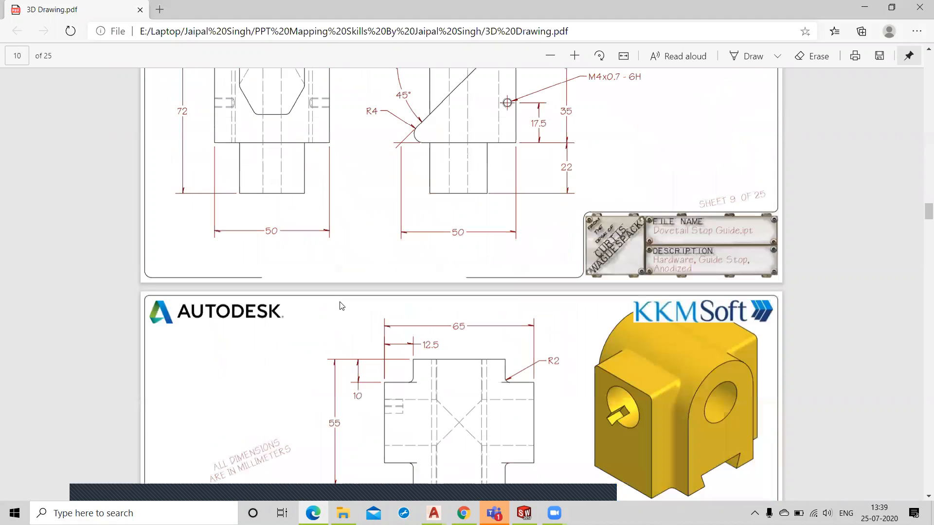
scroll(341, 305, down, 8)
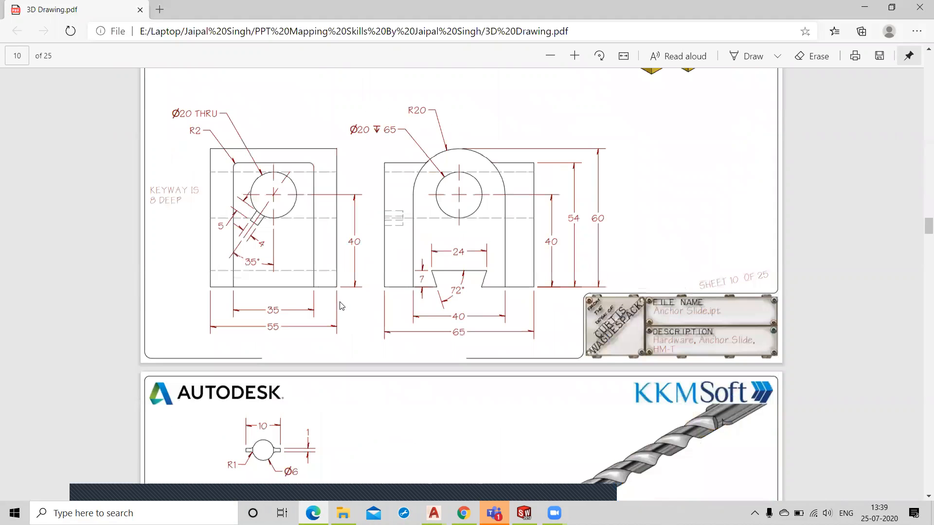
scroll(341, 305, down, 7)
scroll(341, 305, down, 12)
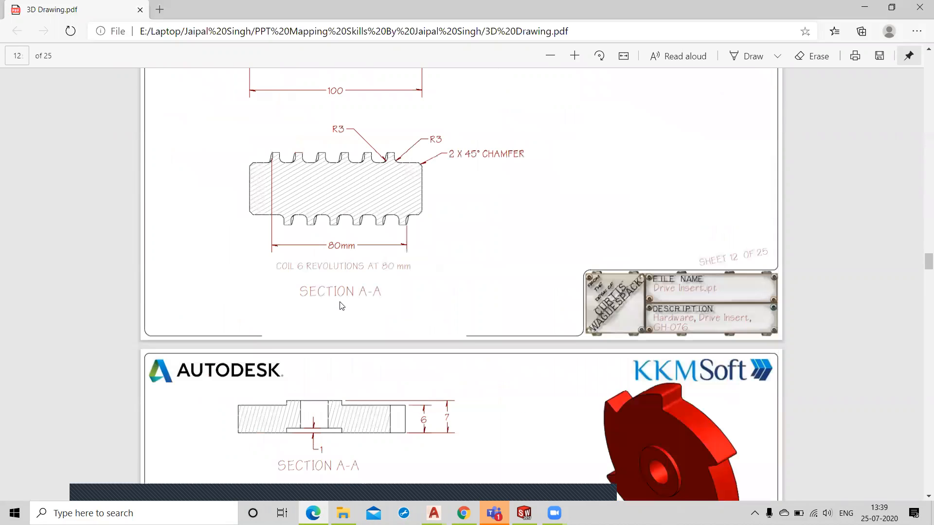
scroll(341, 305, down, 14)
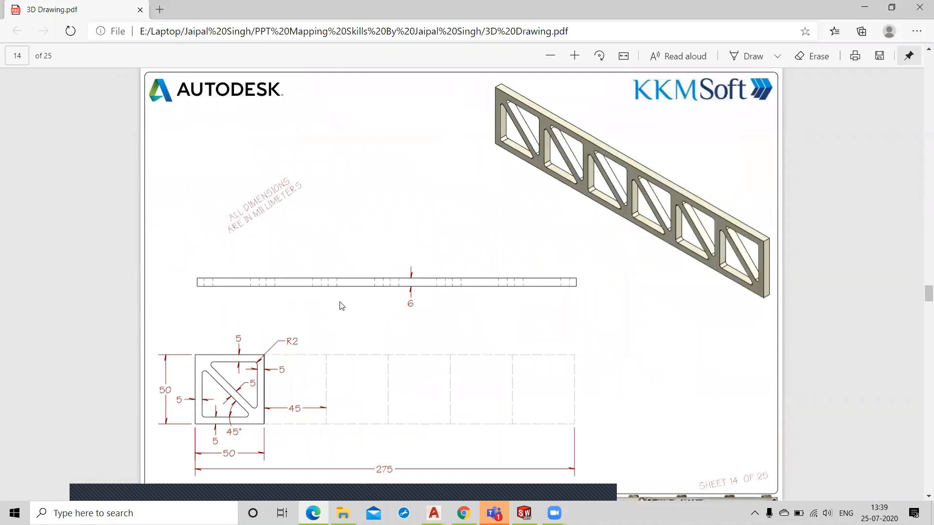
scroll(341, 305, down, 11)
scroll(341, 305, down, 5)
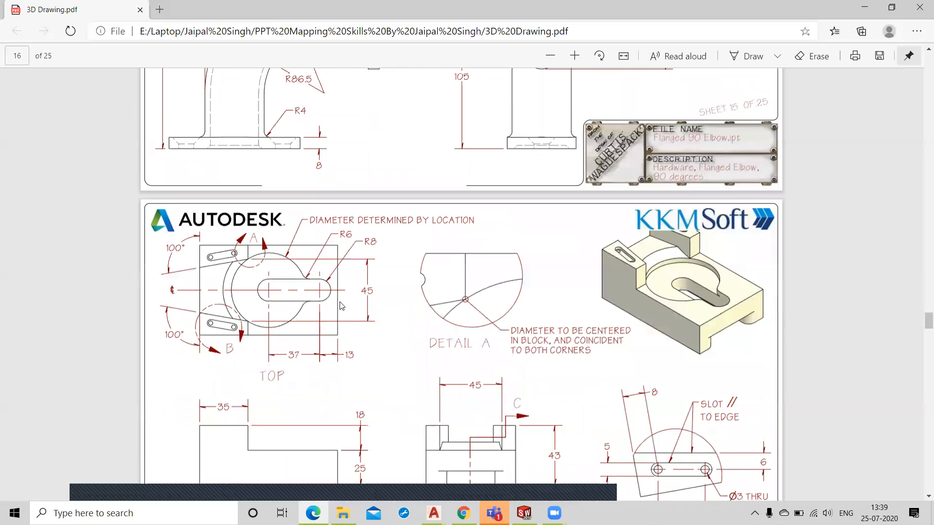
scroll(341, 305, down, 8)
scroll(341, 306, down, 5)
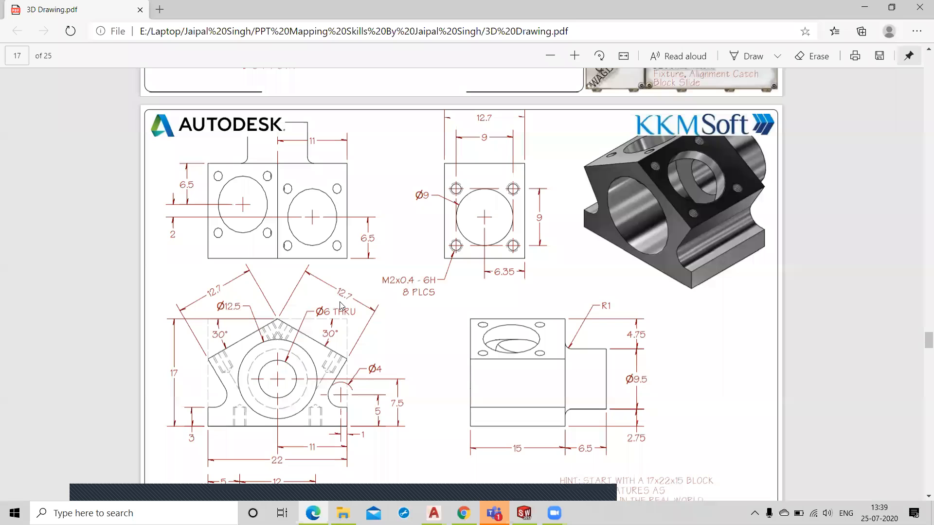
scroll(341, 306, down, 15)
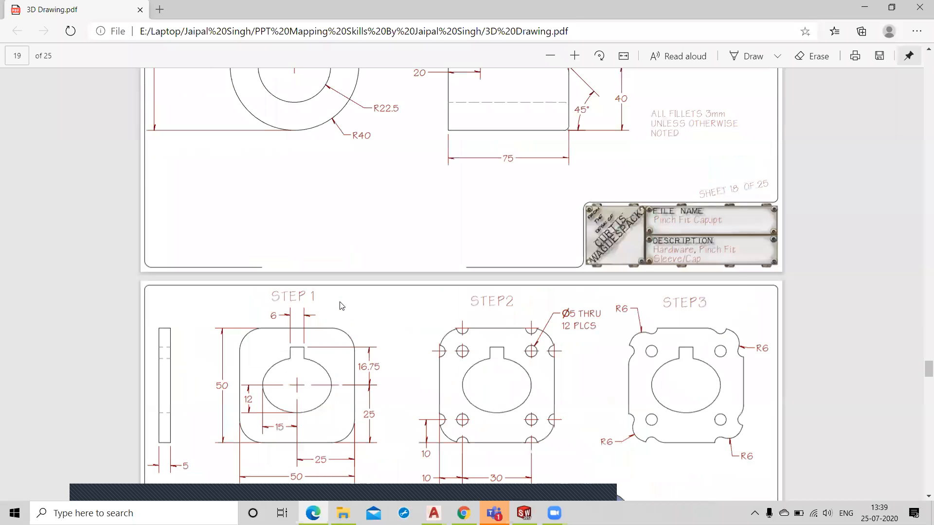
scroll(341, 305, down, 4)
scroll(341, 305, down, 16)
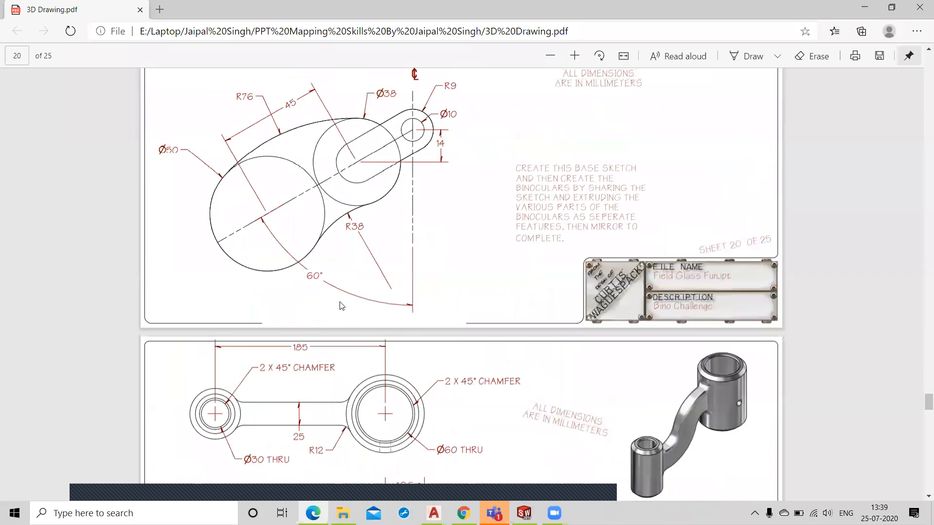
scroll(342, 305, down, 15)
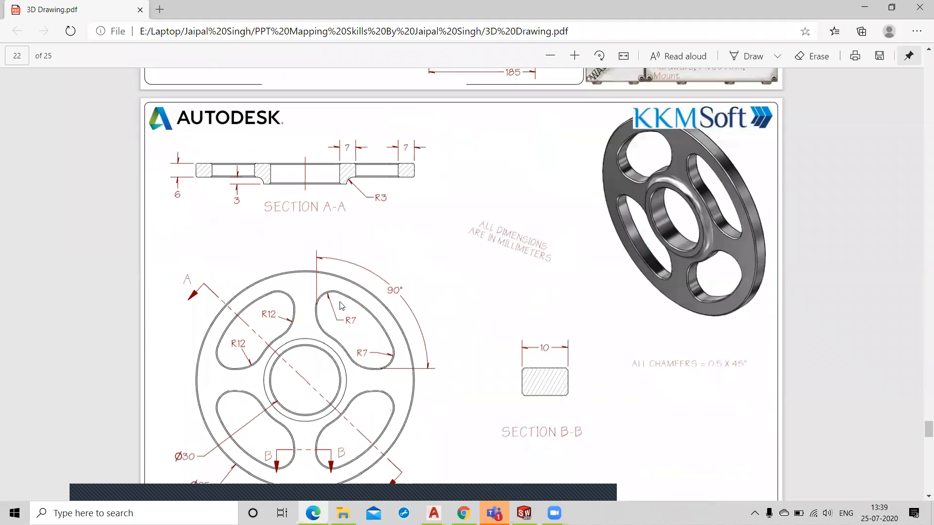
scroll(341, 305, down, 8)
Step: Examine the slotted wheel, Support Base and finned cylinder drawings on sheets 22 to 25, and return to SOLIDWORKS
scroll(341, 305, up, 6)
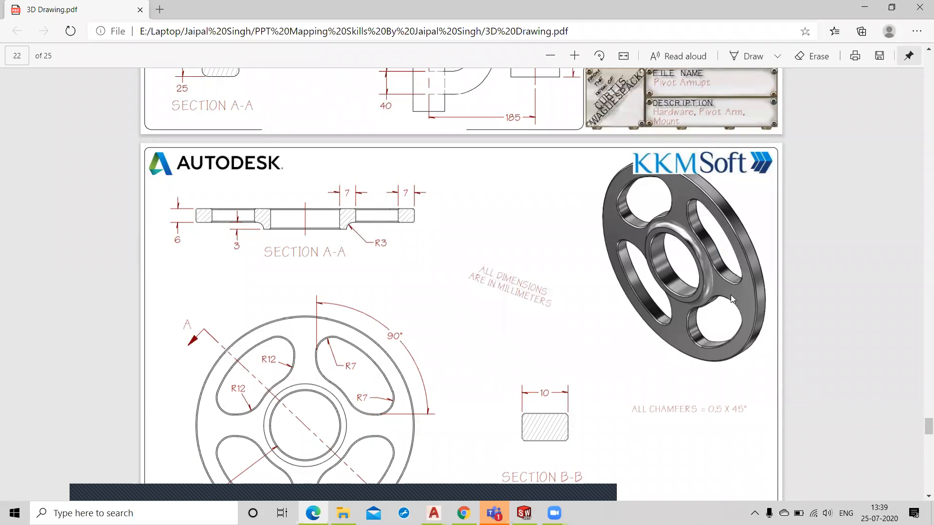
scroll(389, 275, down, 1)
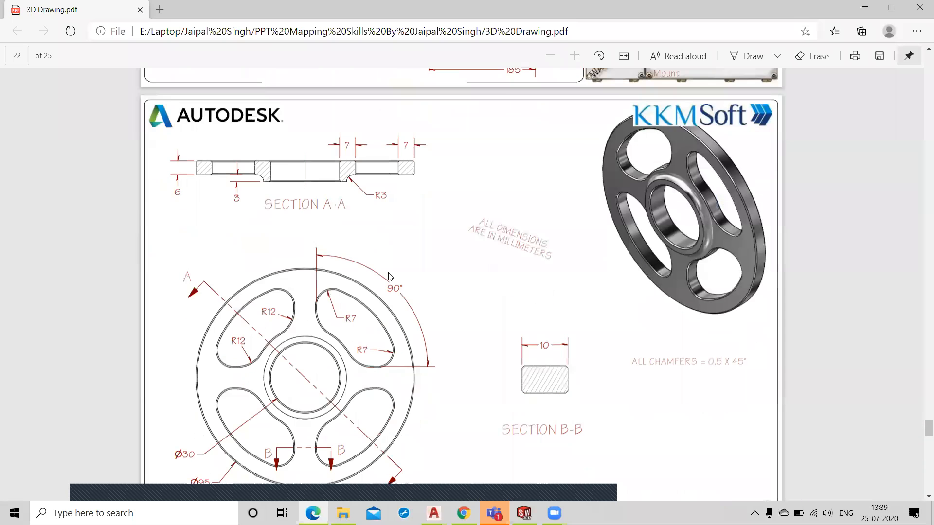
scroll(389, 276, down, 15)
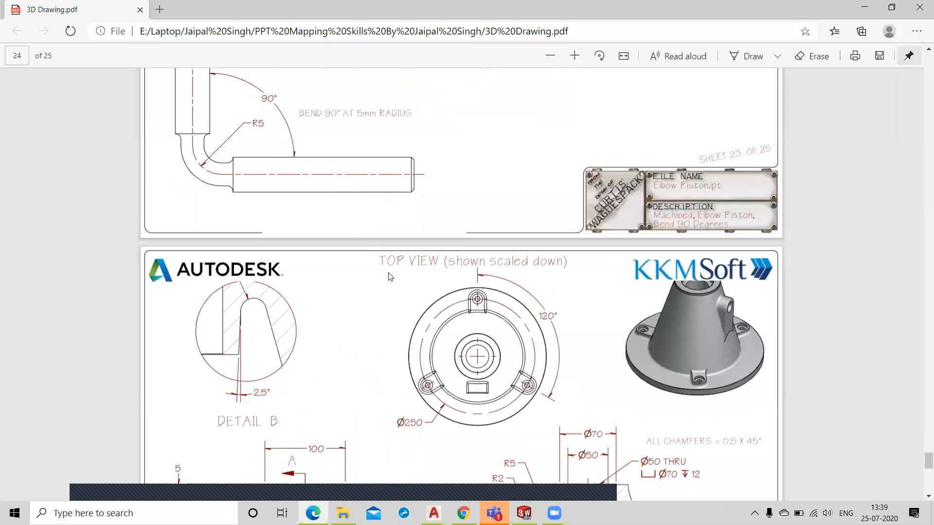
scroll(389, 276, down, 3)
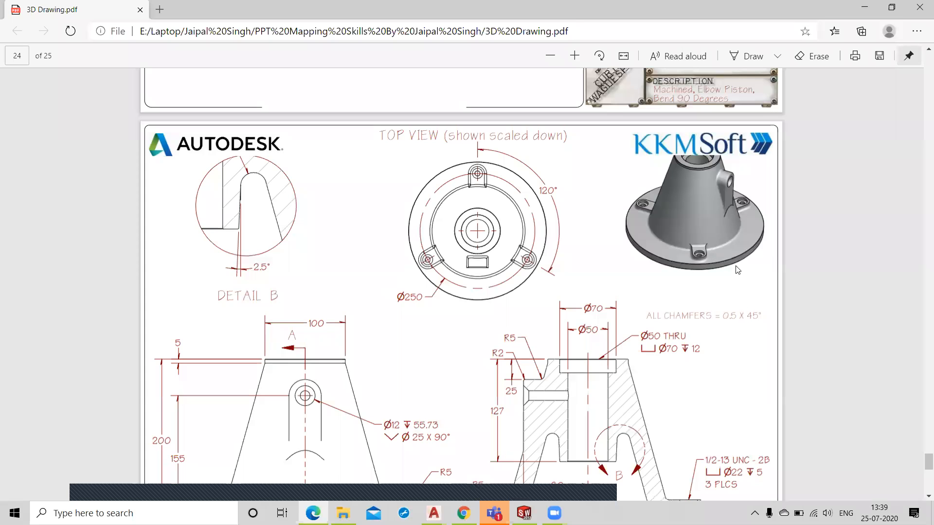
scroll(545, 290, down, 2)
scroll(544, 290, down, 10)
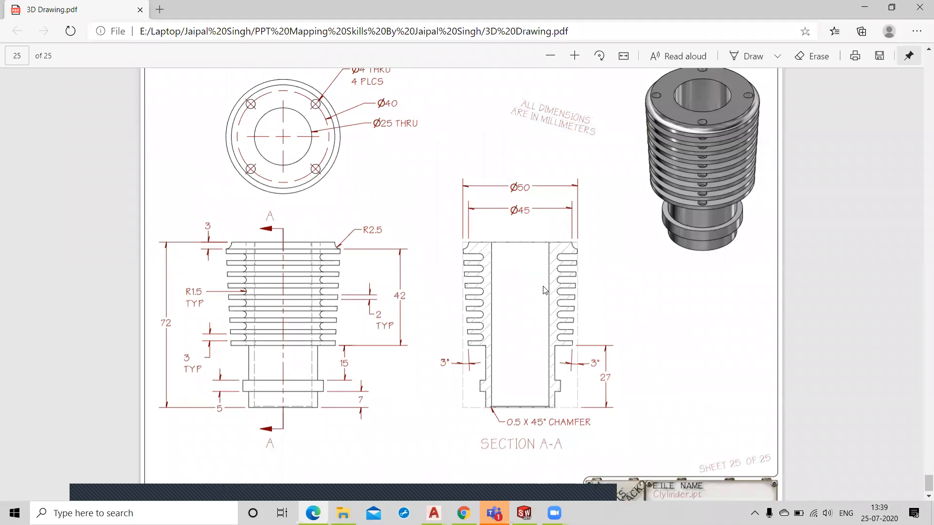
scroll(544, 291, up, 10)
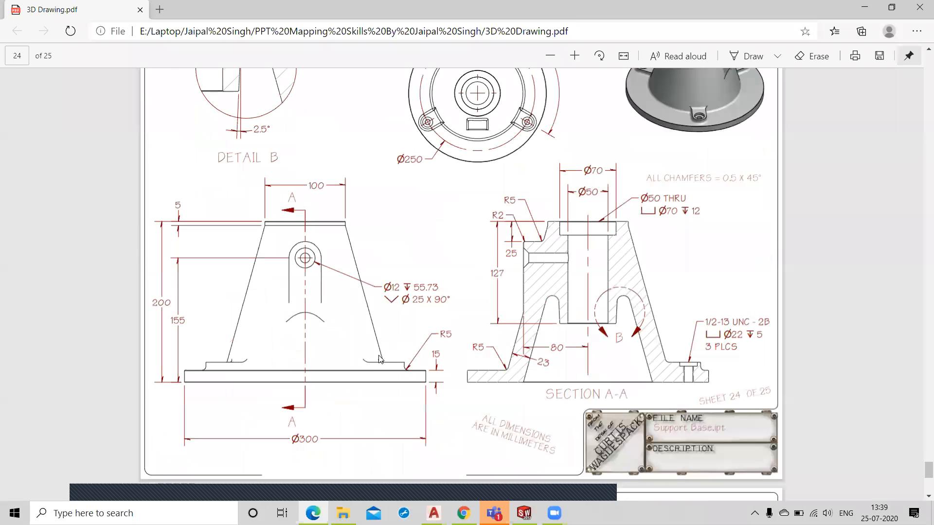
scroll(260, 185, down, 10)
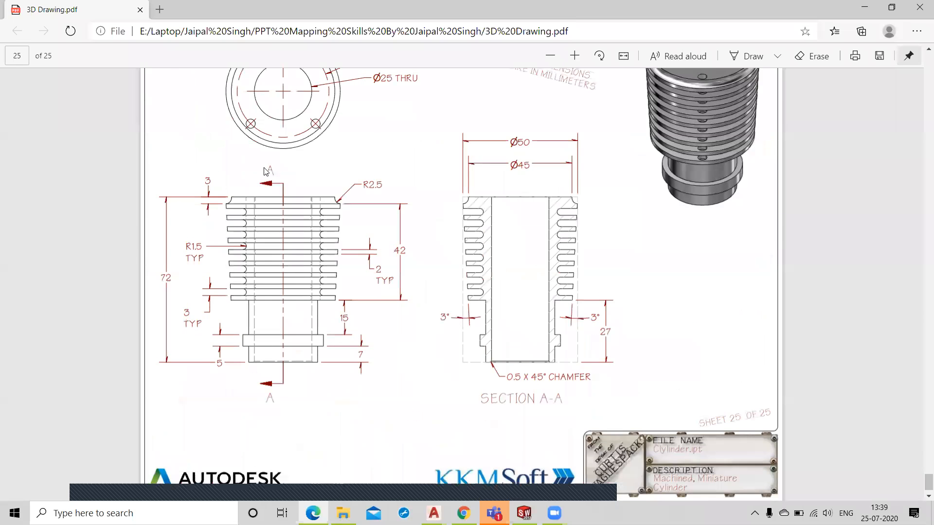
scroll(253, 333, up, 4)
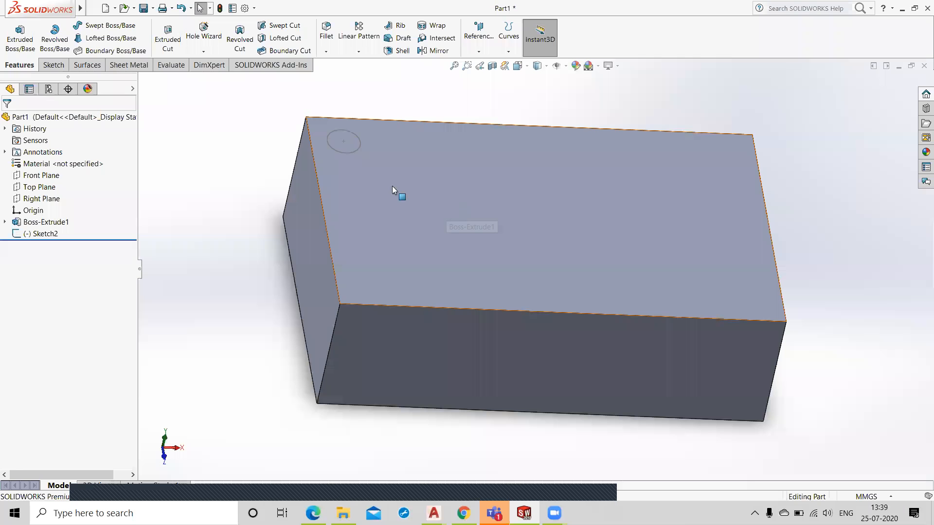
Step: Create a new part and start a sketch on its Top Plane
click(93, 8)
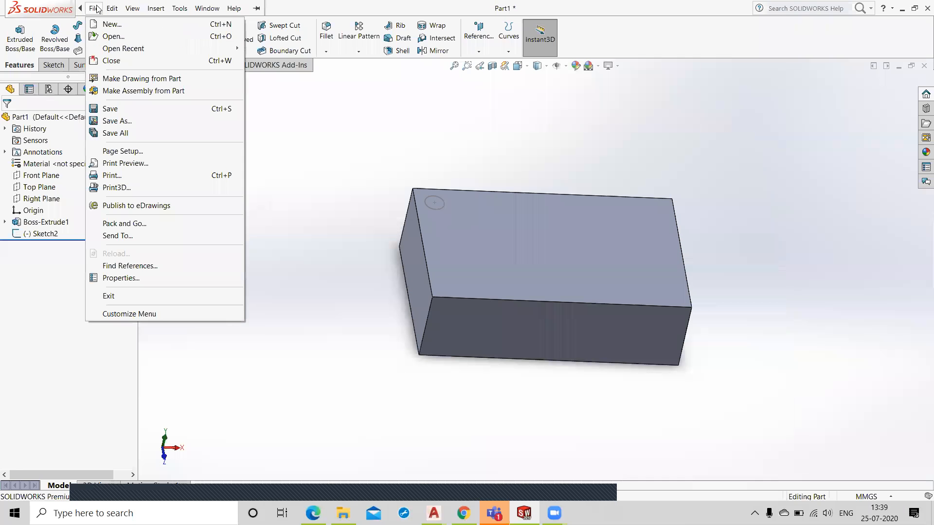
click(106, 27)
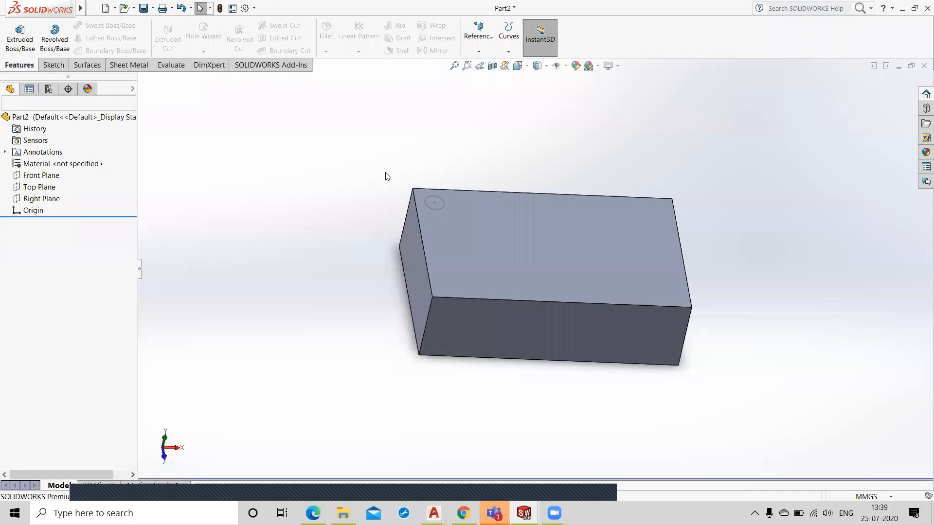
click(53, 64)
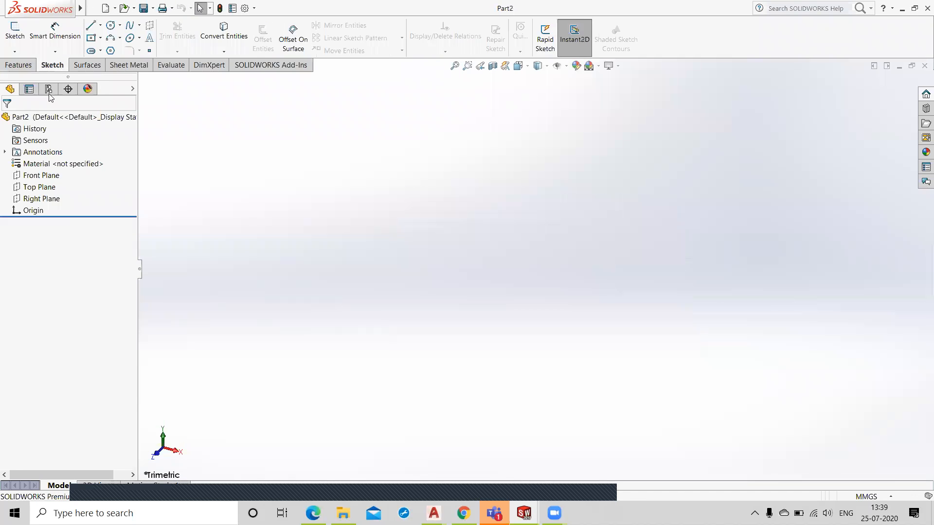
click(38, 189)
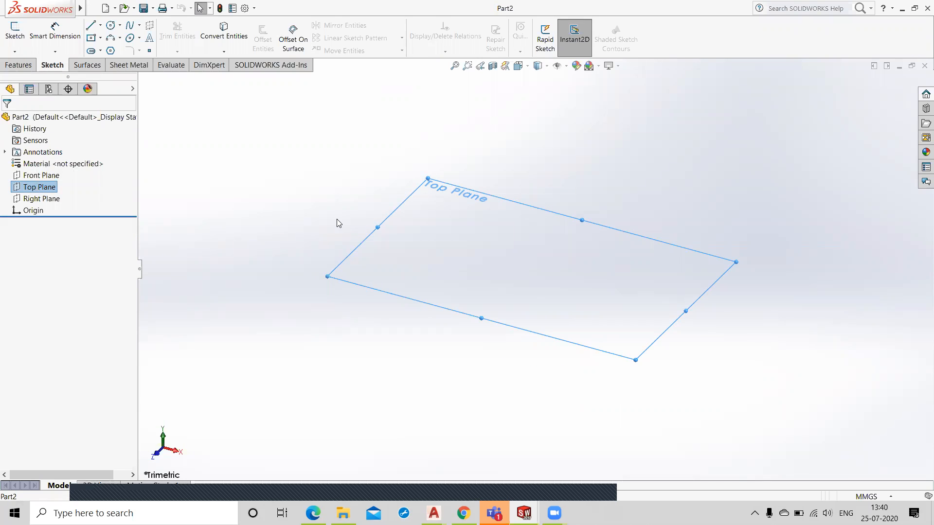
right_click(43, 192)
click(55, 176)
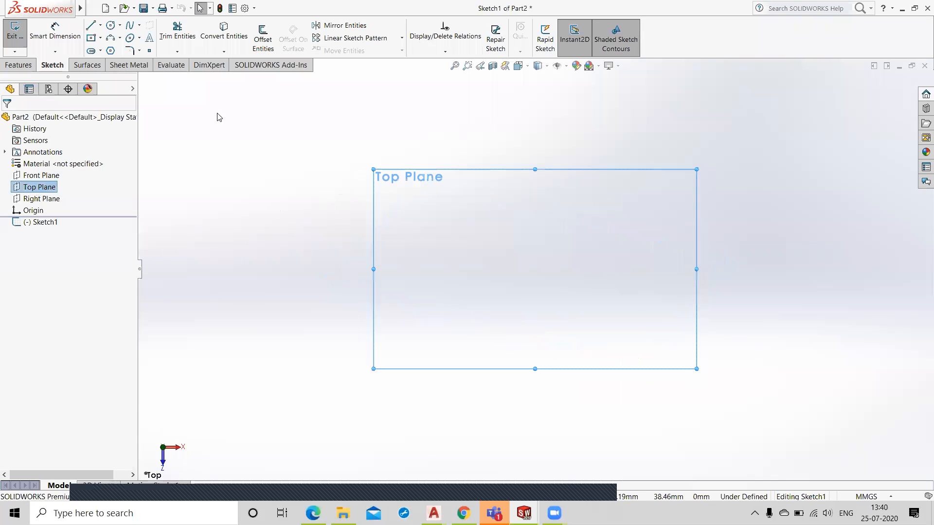
Step: Sketch a stepped open profile from the origin: a small notch about 10.65 mm wide, a tall side, a long upper edge and the far side
key(l)
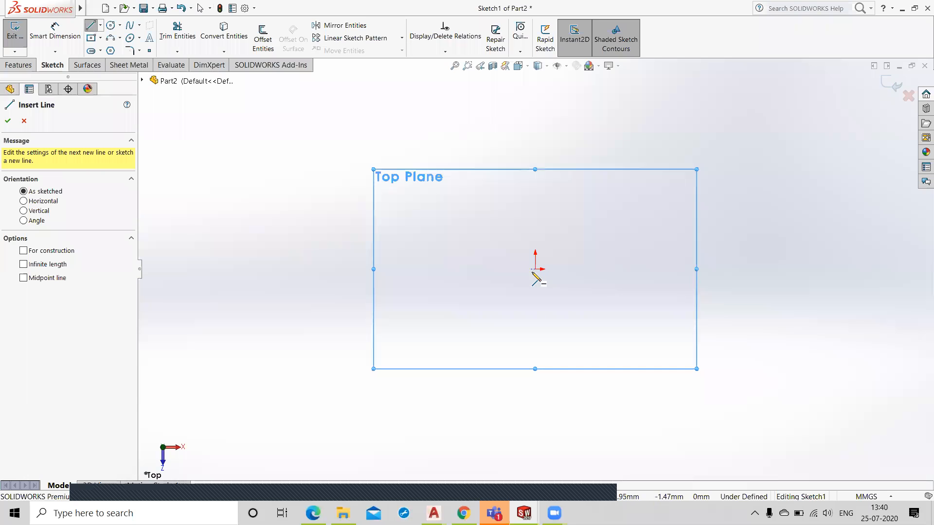
click(535, 268)
click(528, 271)
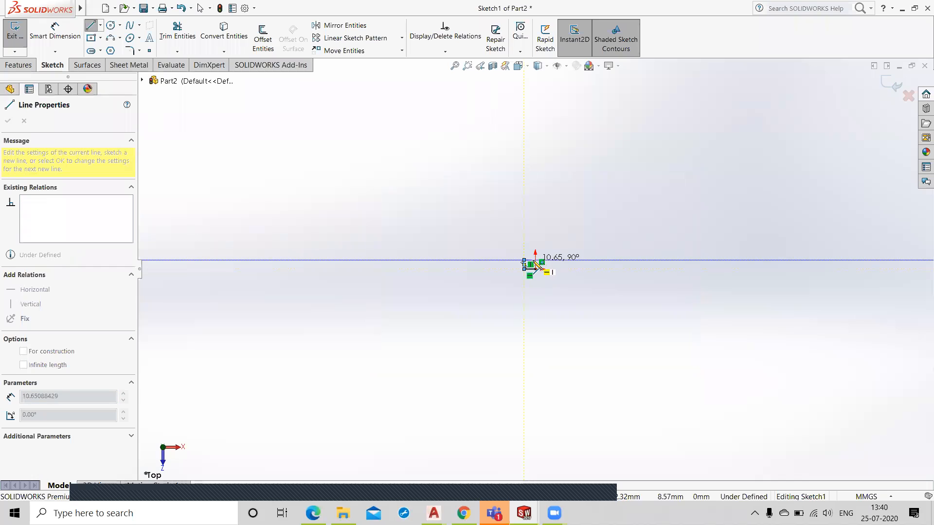
click(535, 195)
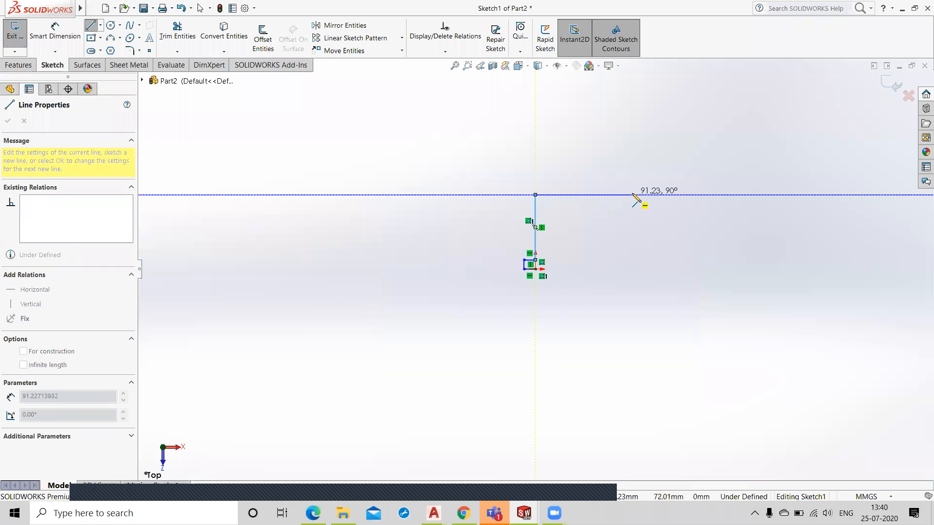
click(670, 195)
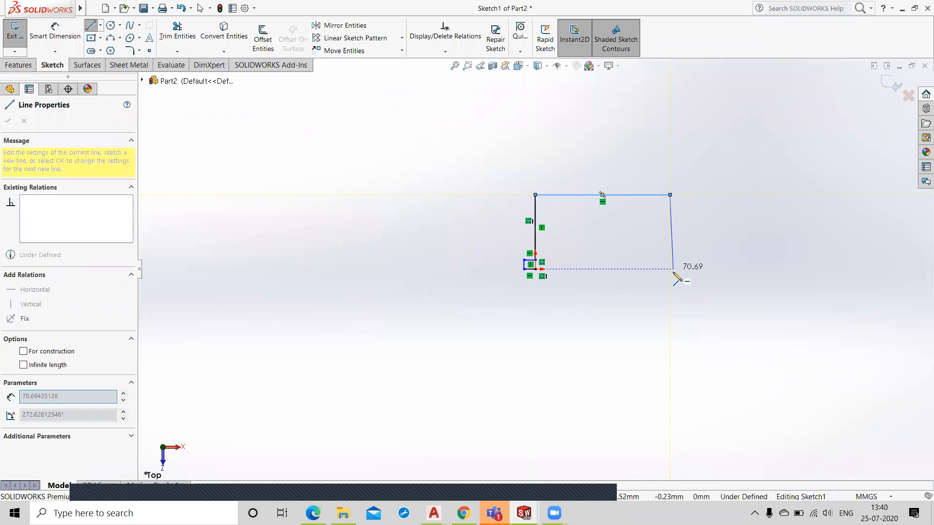
scroll(671, 270, up, 3)
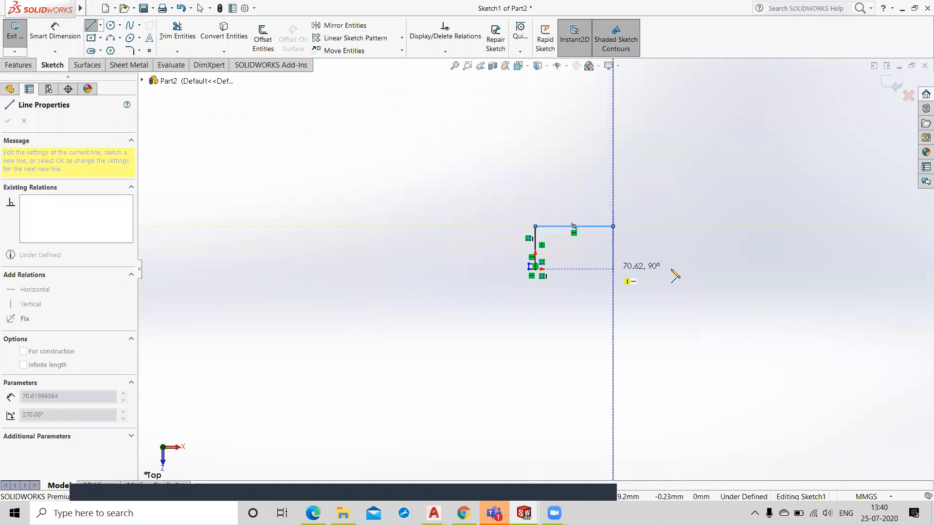
scroll(670, 270, down, 4)
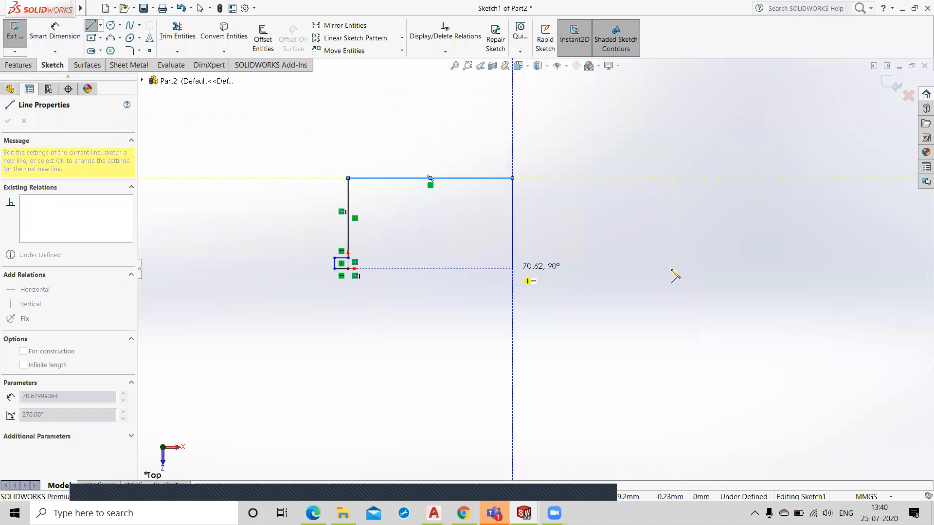
click(512, 272)
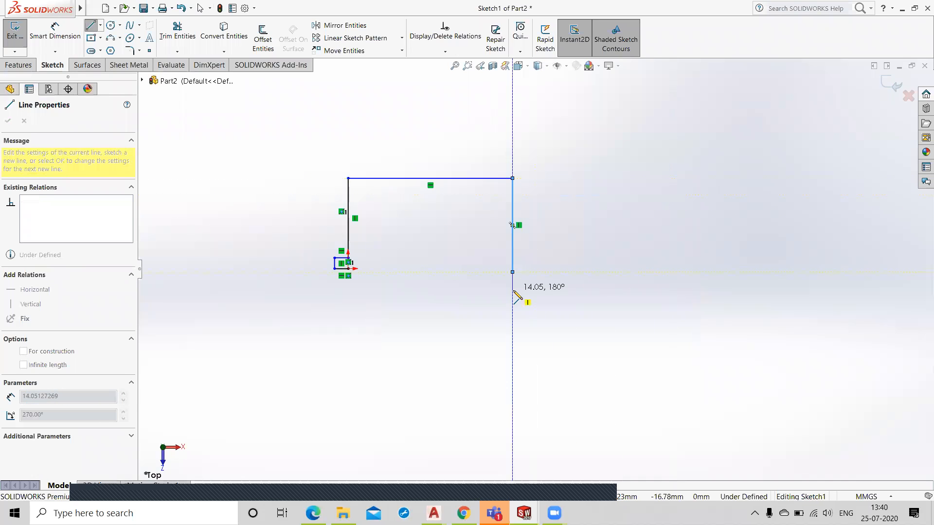
key(Escape)
key(Escape)
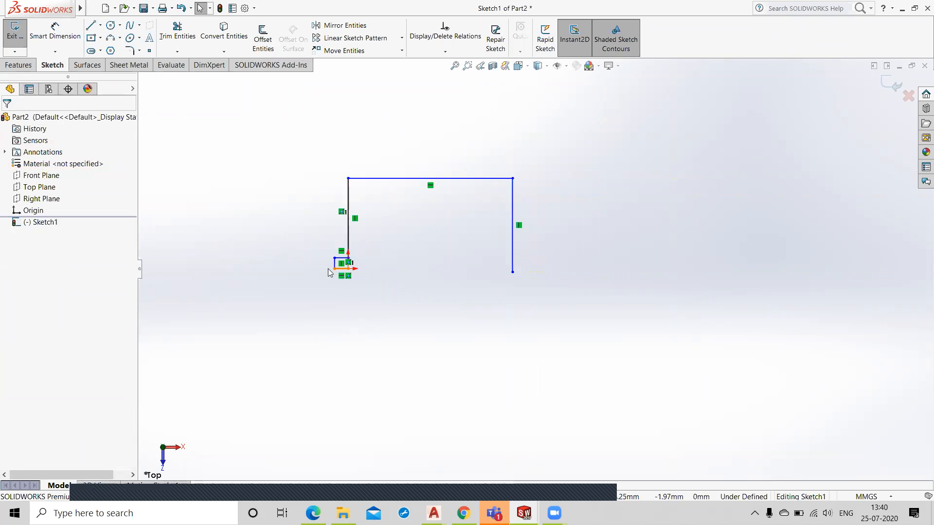
Step: Try to draw an axis line from the origin past the profile's open far side, and undo it
scroll(342, 263, down, 8)
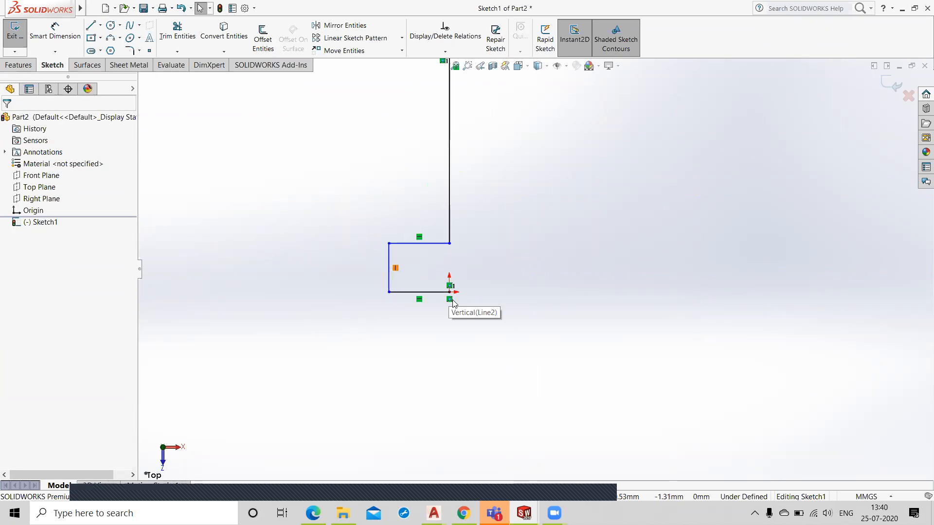
click(91, 25)
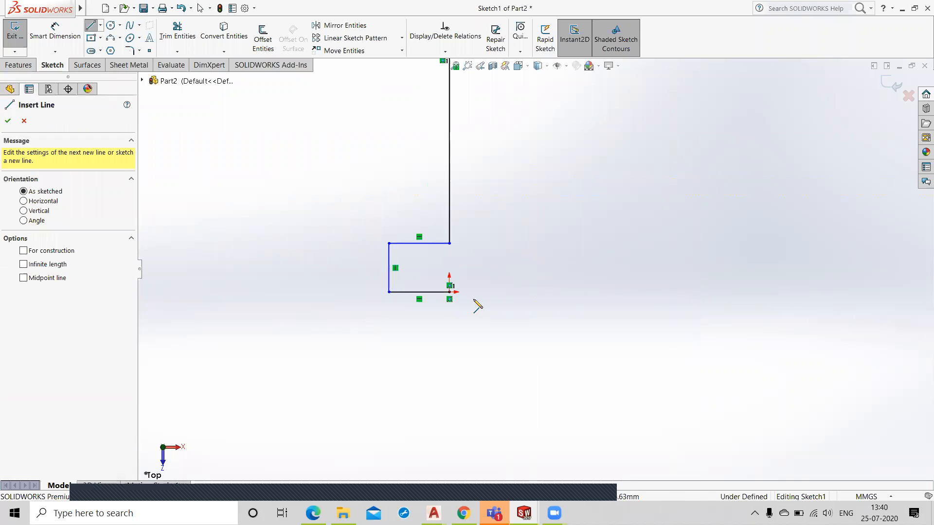
click(449, 292)
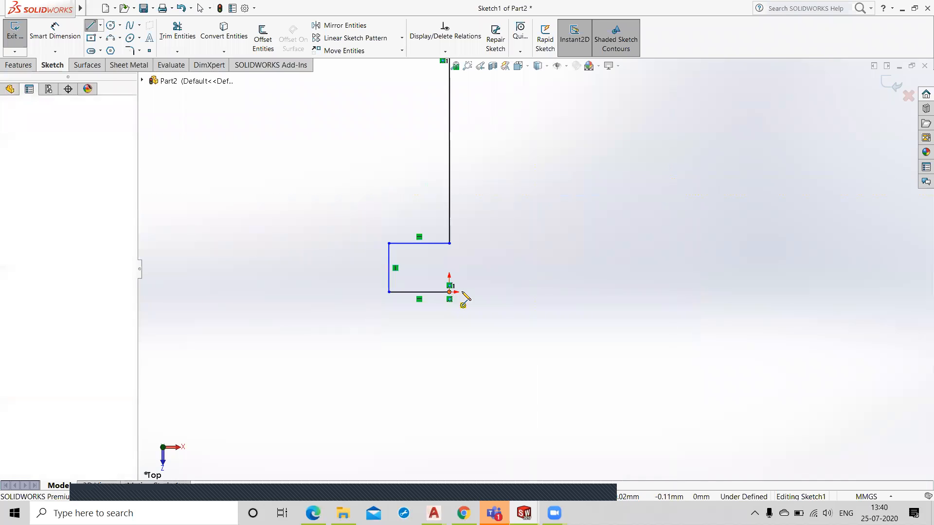
scroll(452, 295, down, 2)
scroll(837, 281, down, 4)
scroll(837, 281, up, 3)
scroll(841, 288, up, 6)
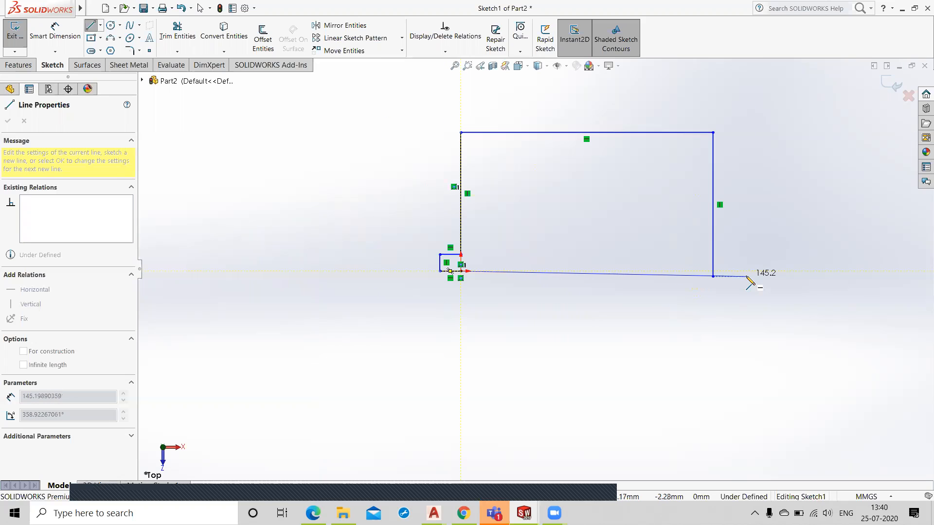
click(751, 266)
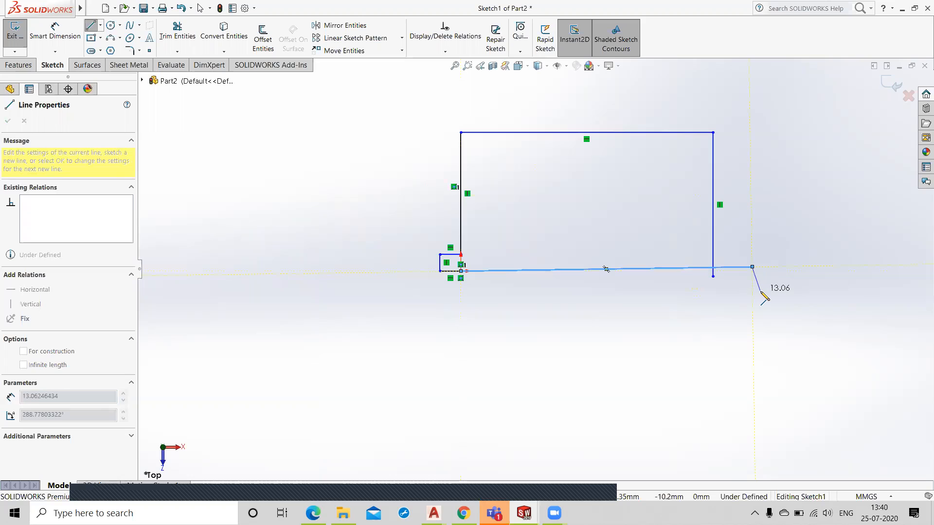
key(Escape)
key(ctrl+z)
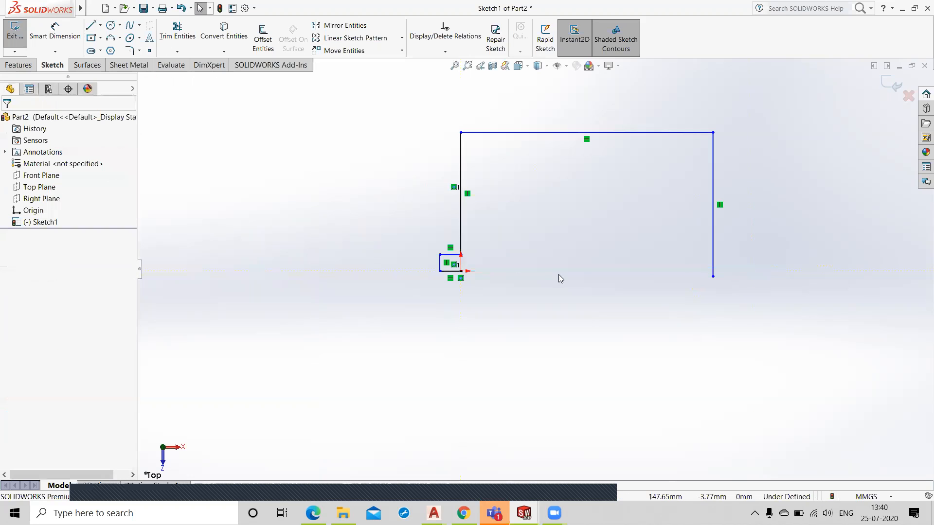
Step: Draw a horizontal line about 157 mm long from the origin past the profile's far side and convert it to construction geometry
click(90, 26)
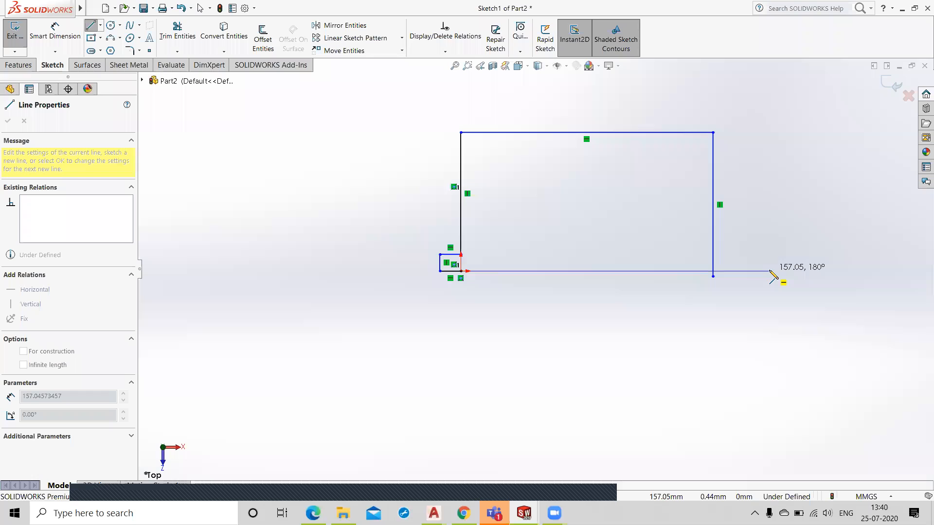
click(770, 271)
click(770, 272)
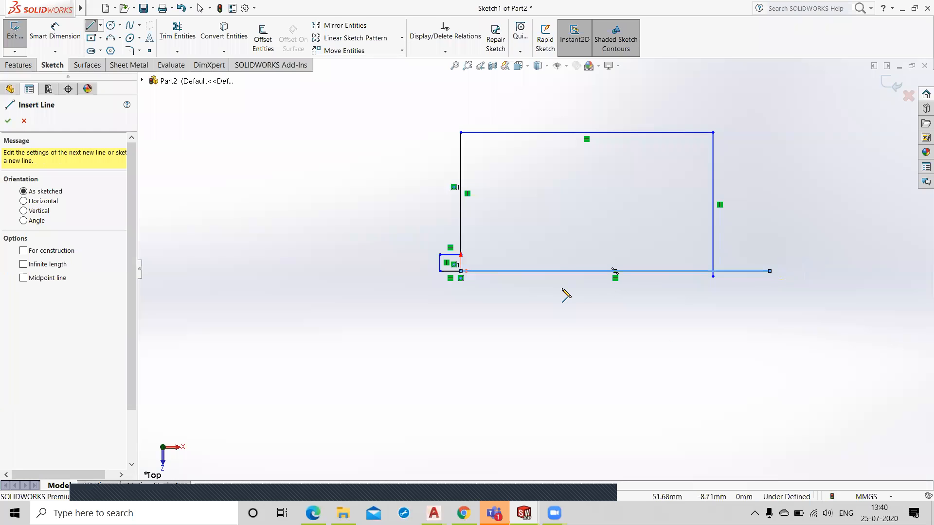
key(Escape)
click(564, 273)
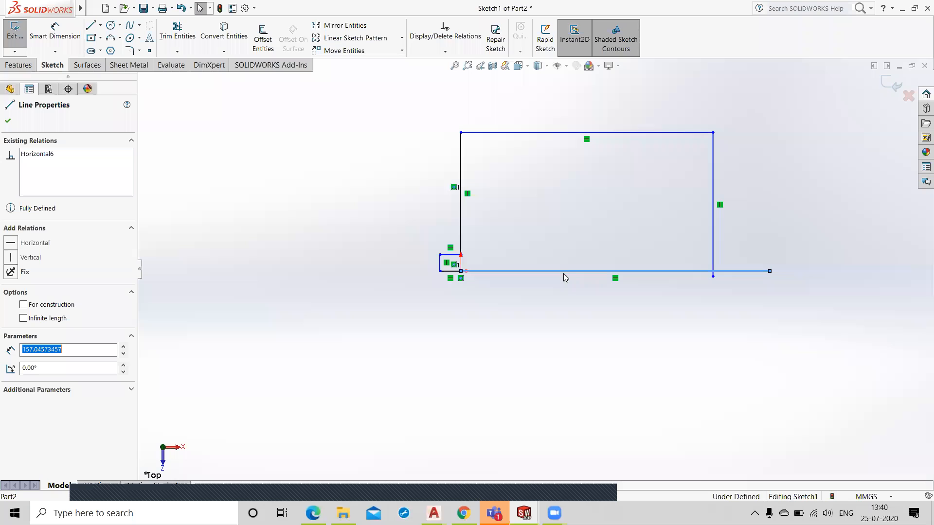
right_click(563, 273)
click(572, 259)
click(538, 312)
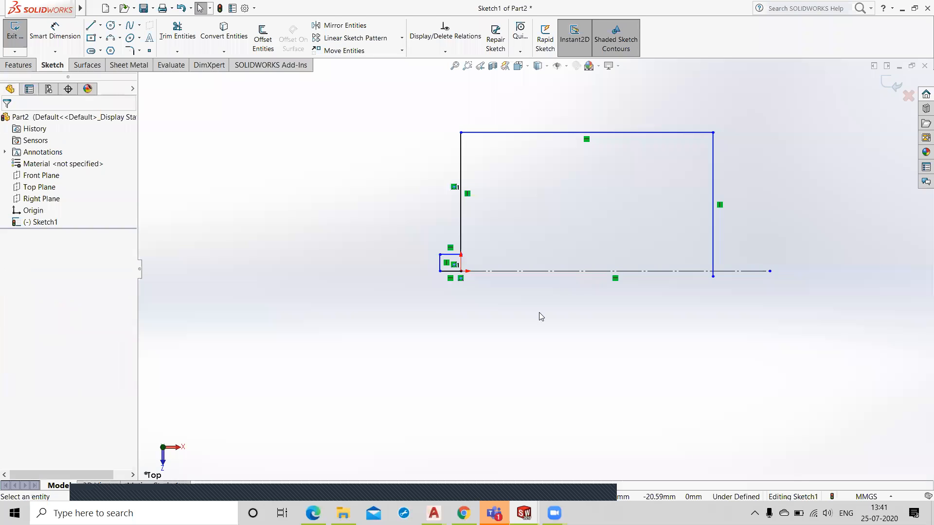
Step: Trim the far side's overhang below the centerline and delete the short horizontal line beneath the small step
click(177, 51)
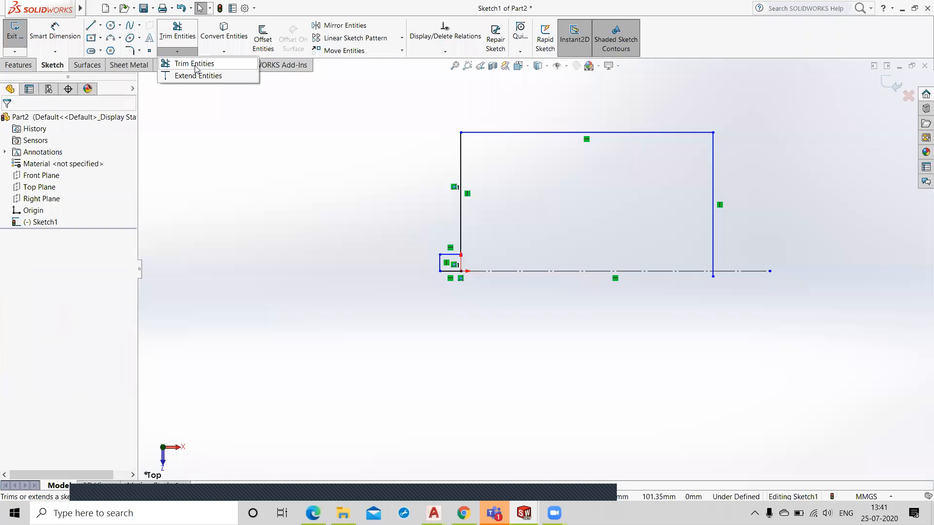
click(195, 64)
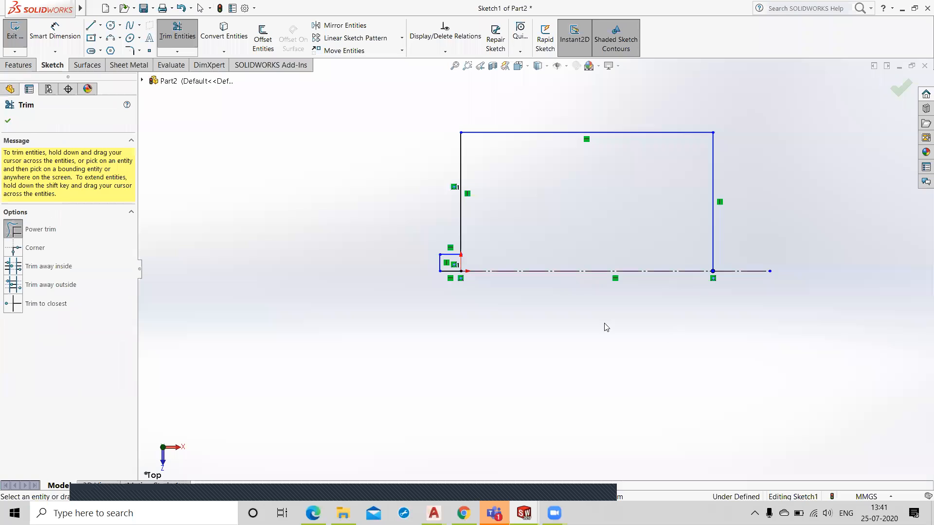
key(Escape)
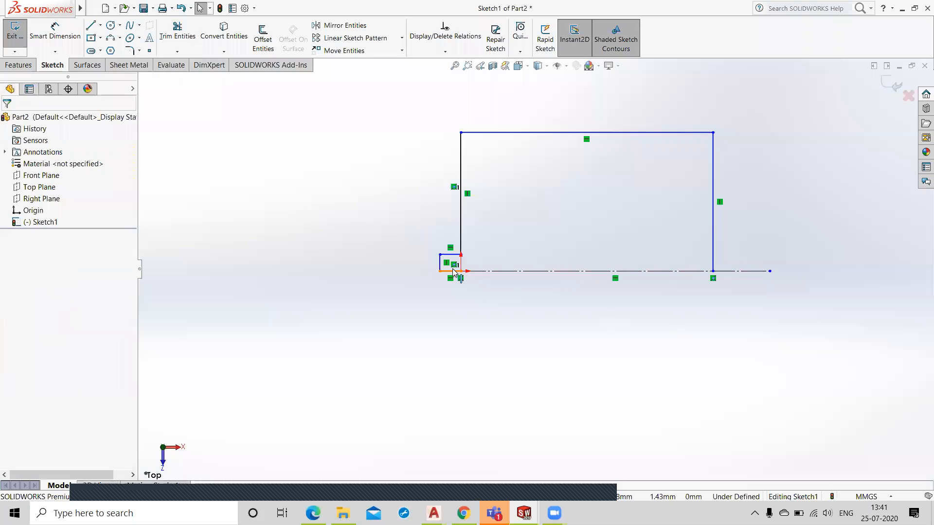
click(450, 271)
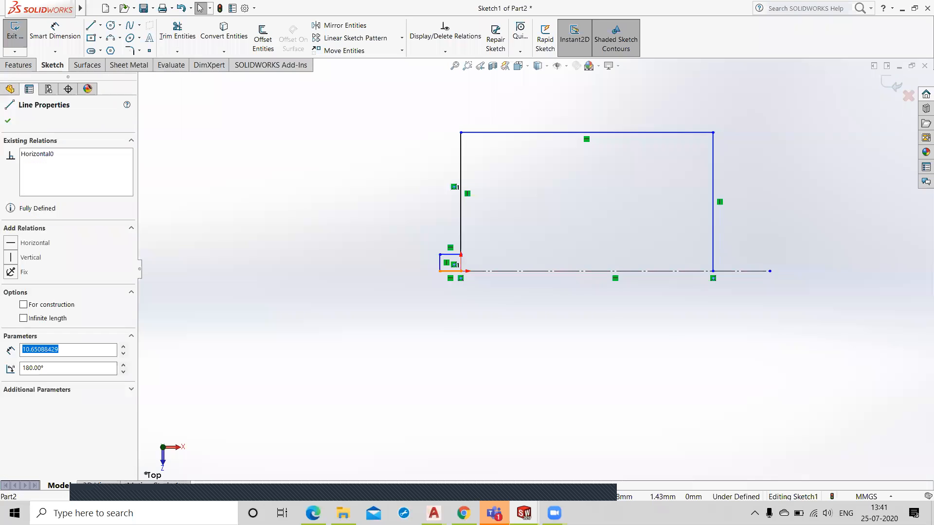
click(446, 329)
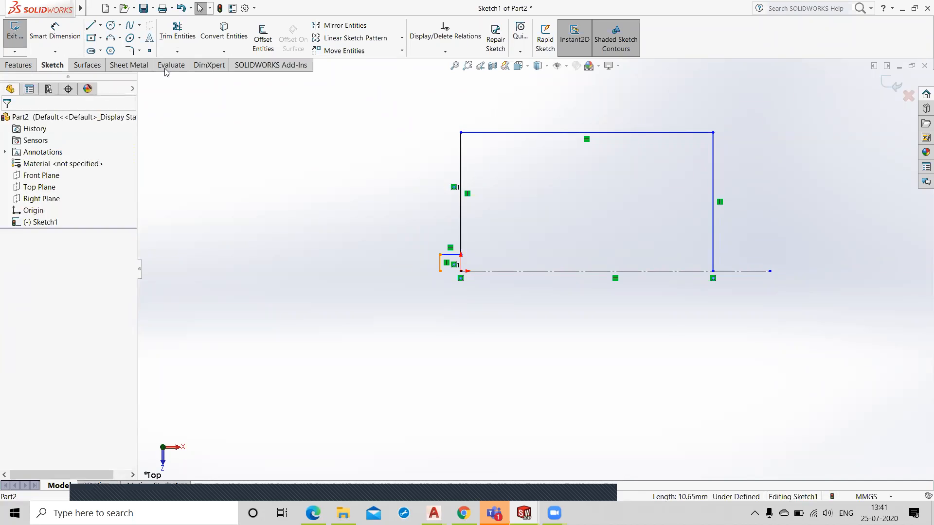
Step: Exit the sketch and revolve the profile 360 degrees about the construction line, letting the open sketch close automatically
click(893, 85)
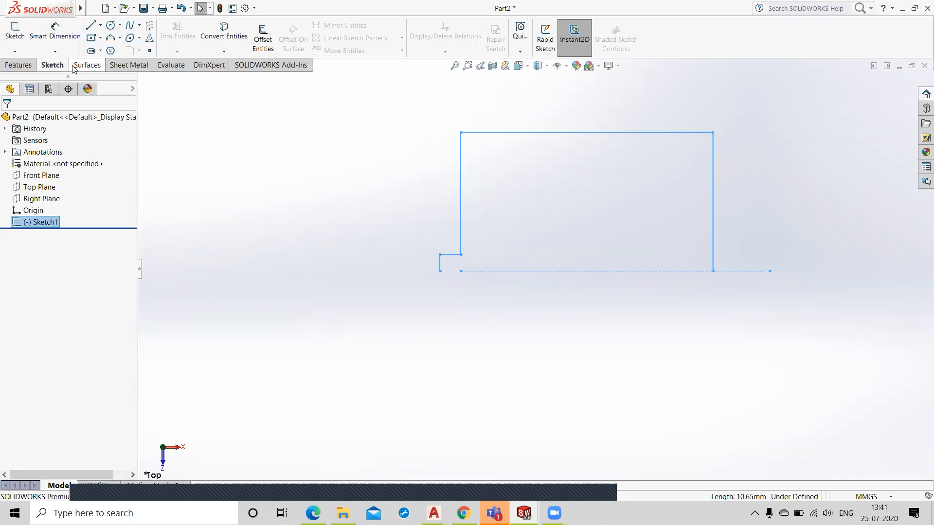
click(19, 65)
click(55, 39)
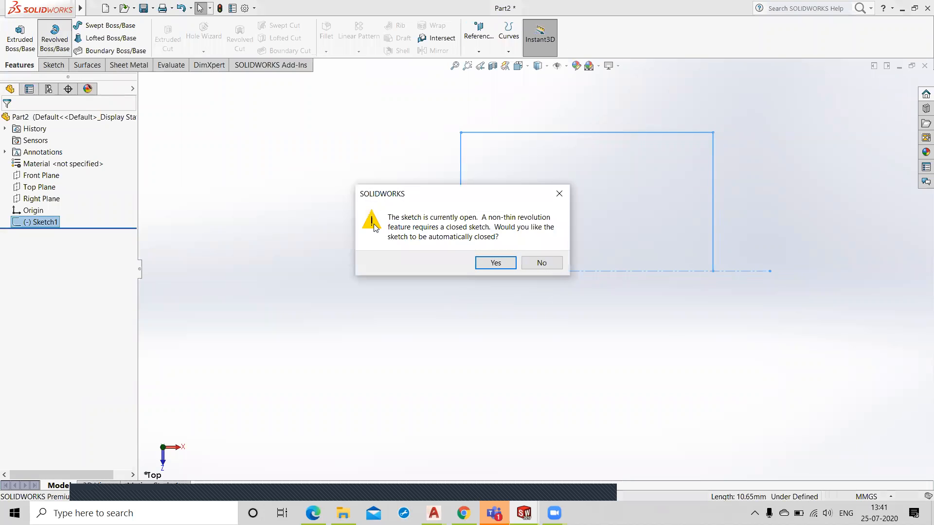
click(495, 263)
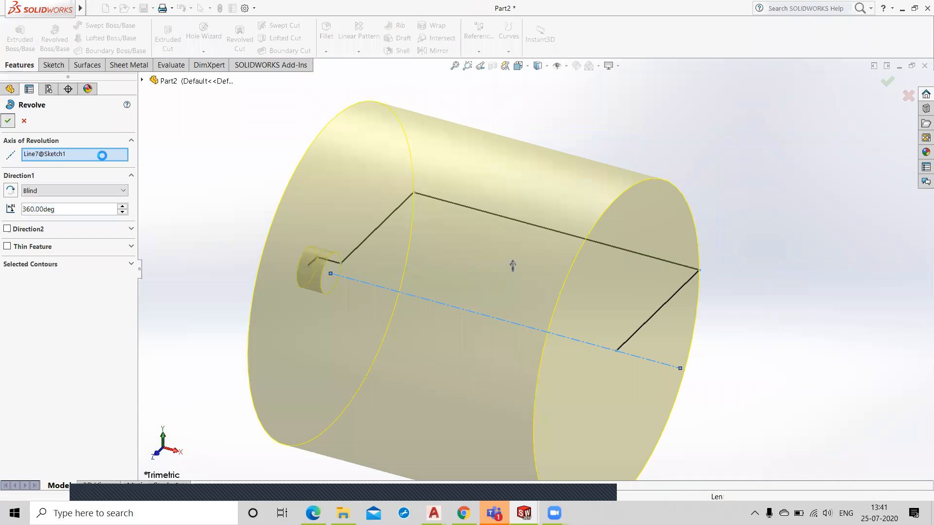
click(8, 120)
Step: Start a sketch on the cylinder's large flat face around the small boss and view it face-on
scroll(347, 274, up, 2)
scroll(342, 279, down, 3)
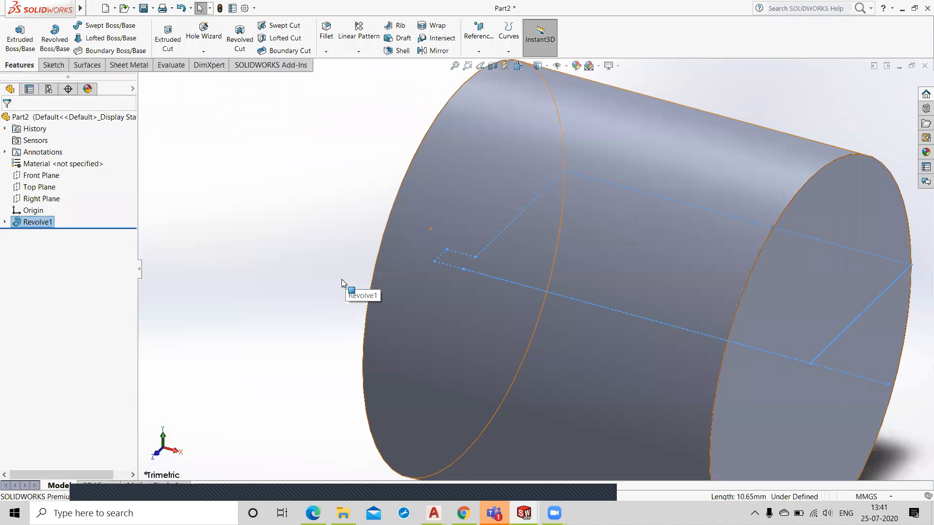
scroll(352, 319, up, 5)
middle_drag(396, 337, 415, 380)
click(548, 257)
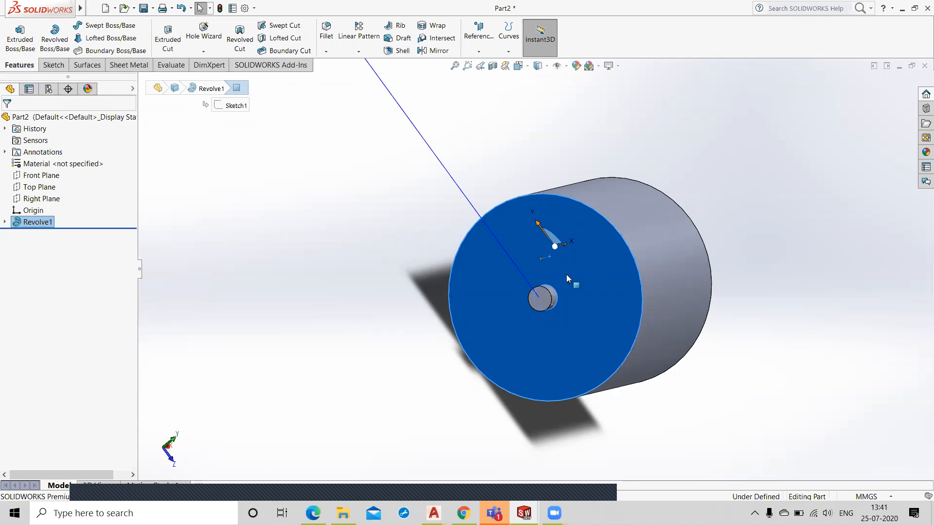
right_click(492, 275)
click(501, 266)
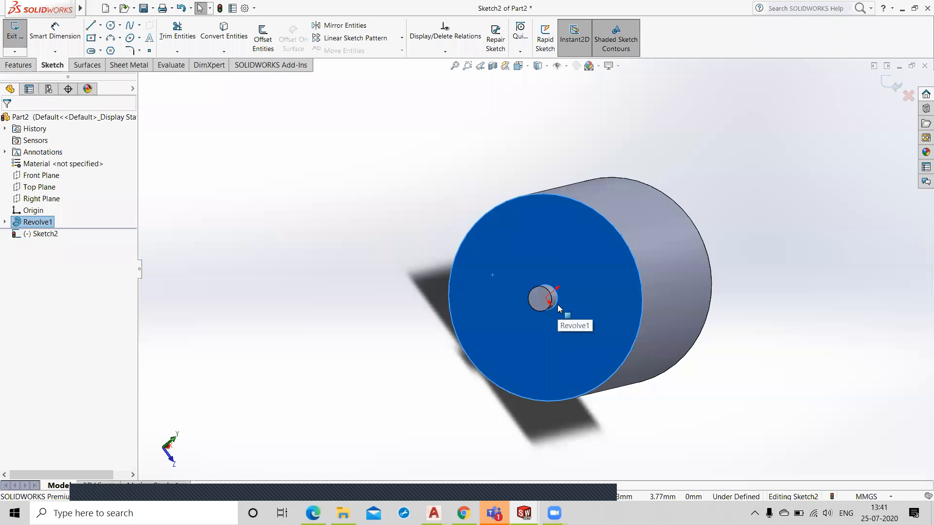
key(ctrl+8)
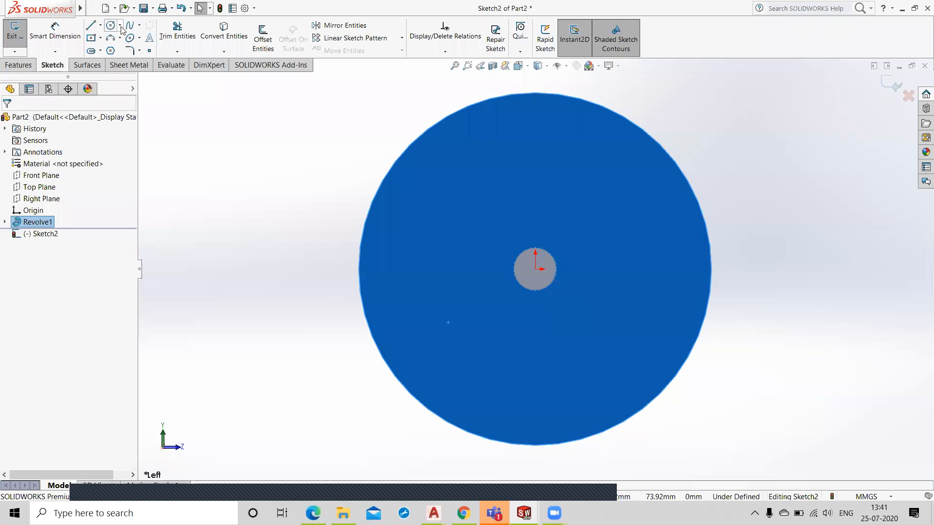
Step: Draw a small circle of about 3.75 mm radius on the face, centred about 55.8 mm directly above the origin
click(110, 25)
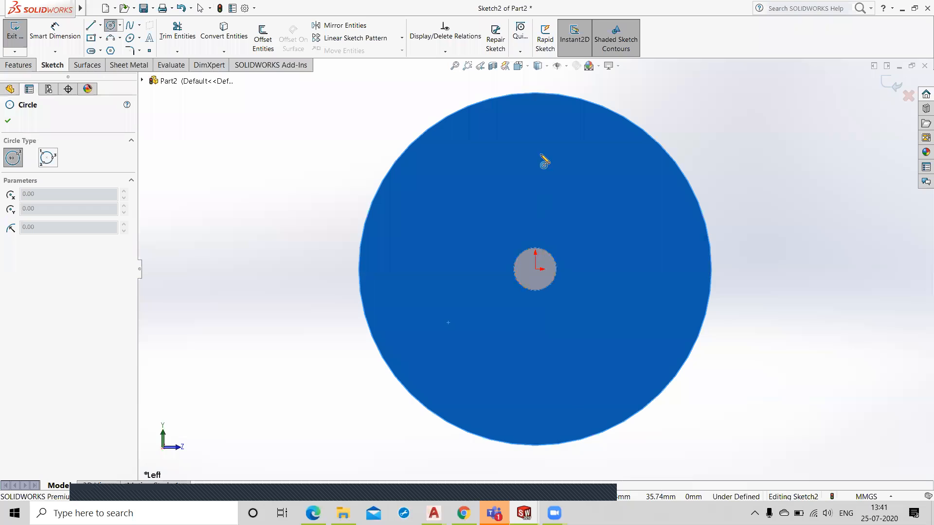
click(536, 130)
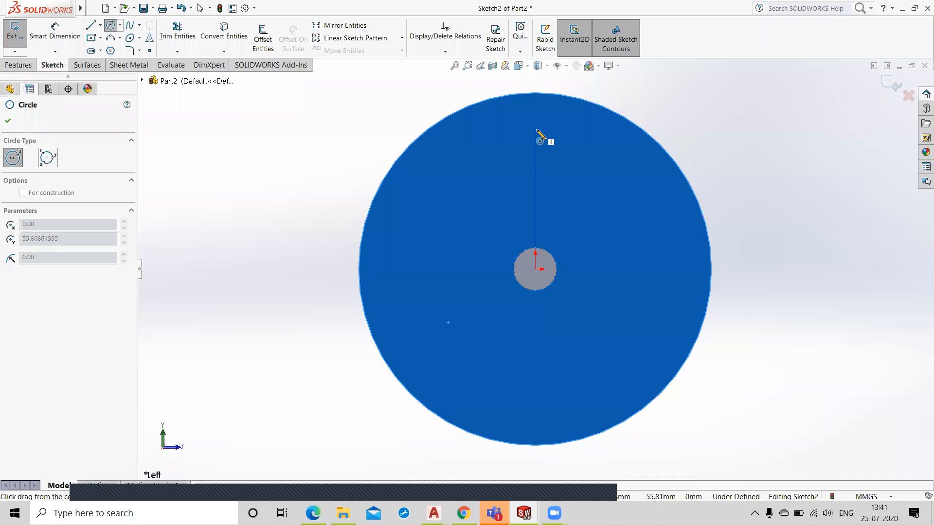
click(543, 136)
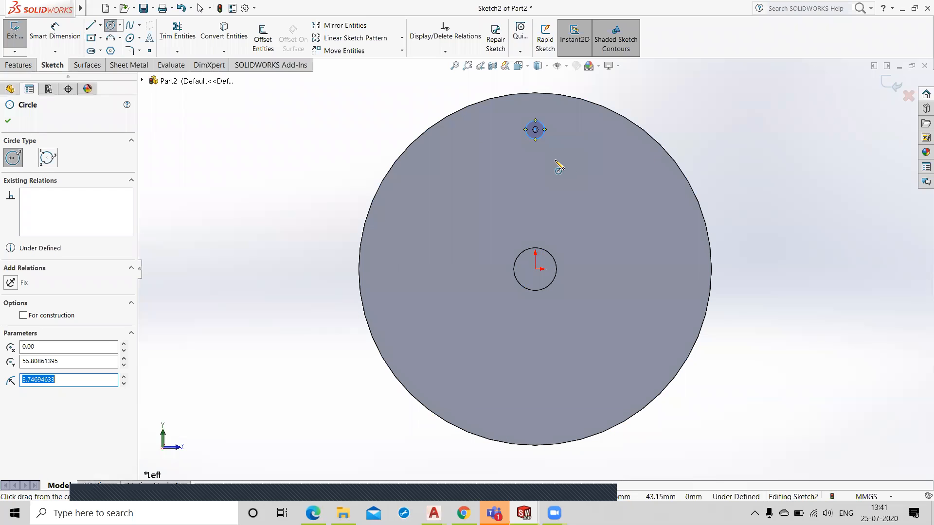
key(Escape)
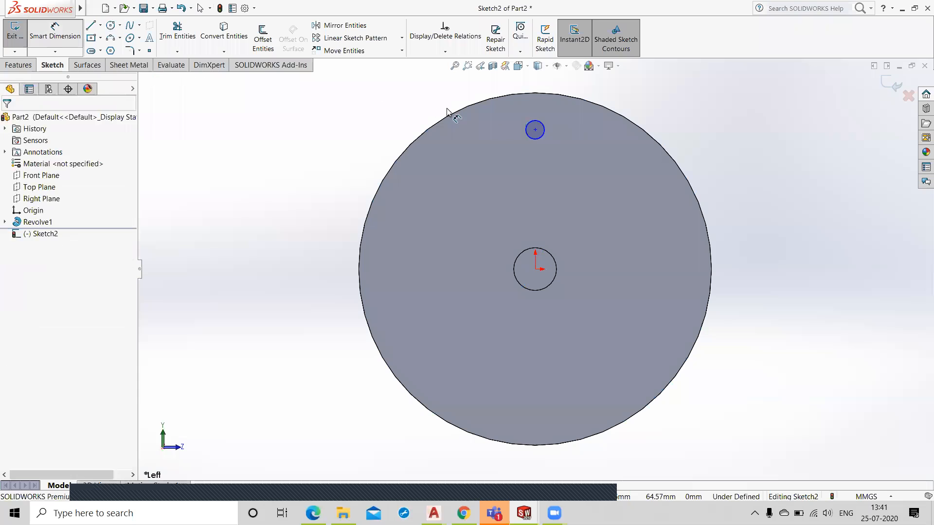
Step: Dimension the small circle above the boss to a diameter of 10 mm
click(545, 131)
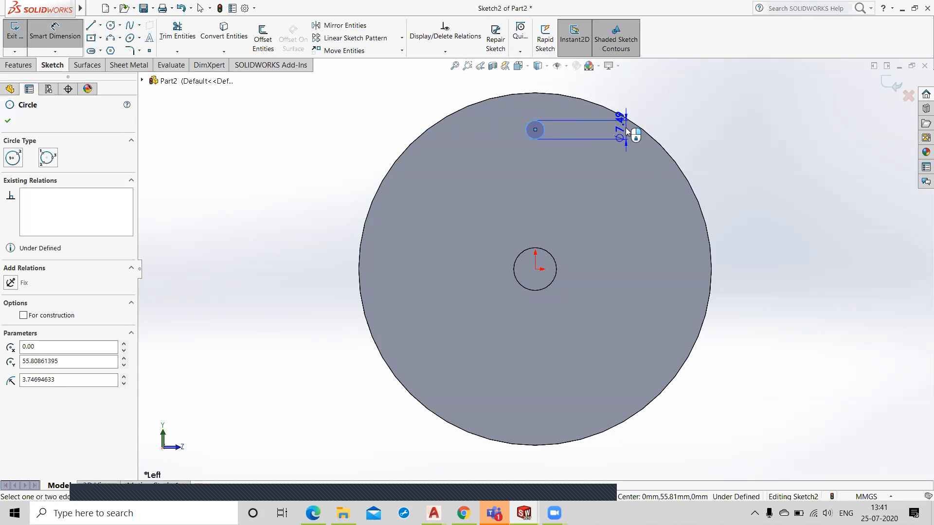
click(687, 138)
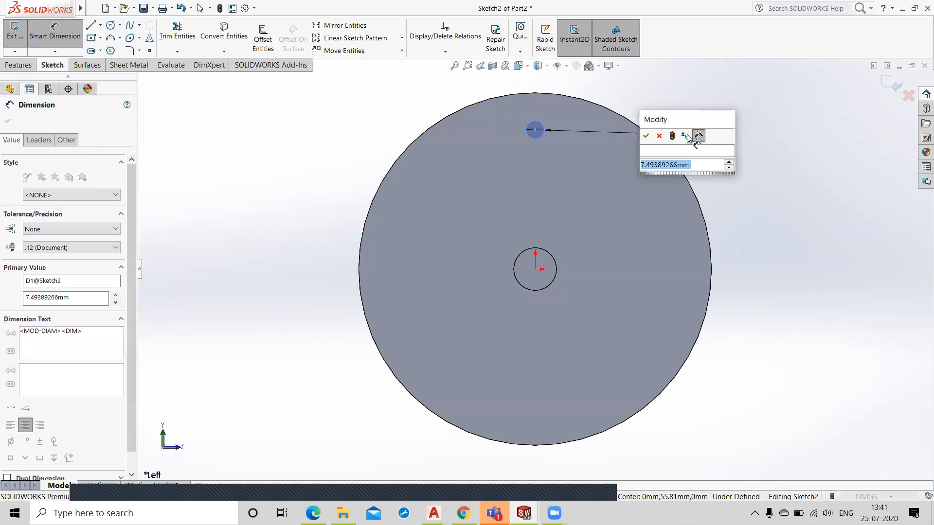
text(10)
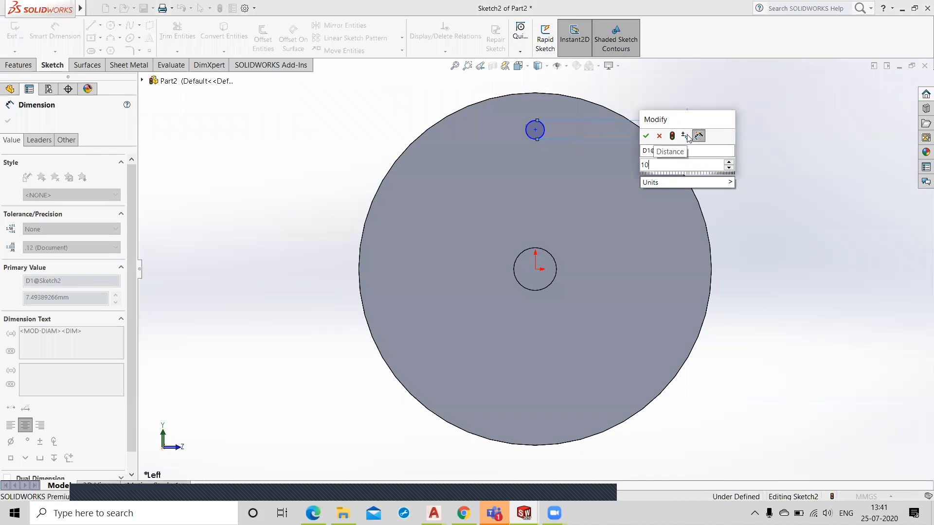
click(648, 137)
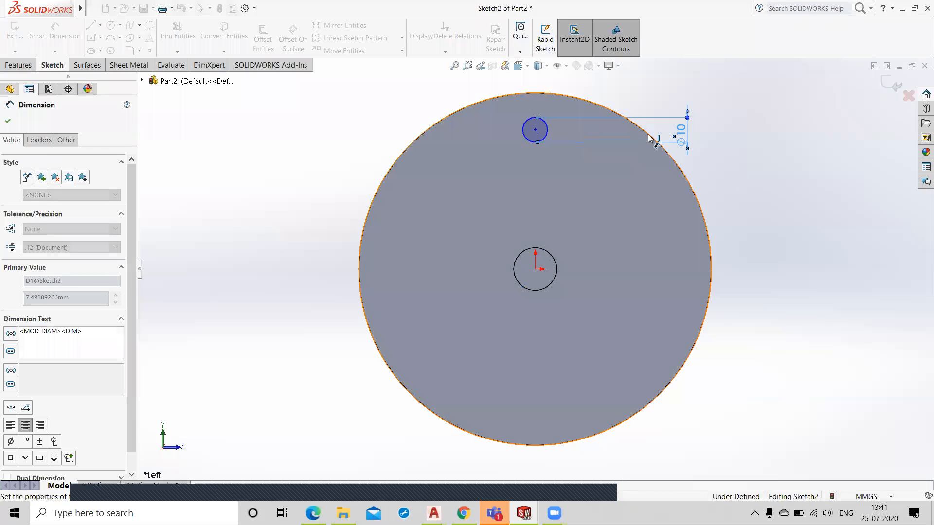
Step: Exit the sketch and make a blind extruded cut 10 mm deep from the small circle
middle_drag(805, 171, 766, 182)
click(886, 89)
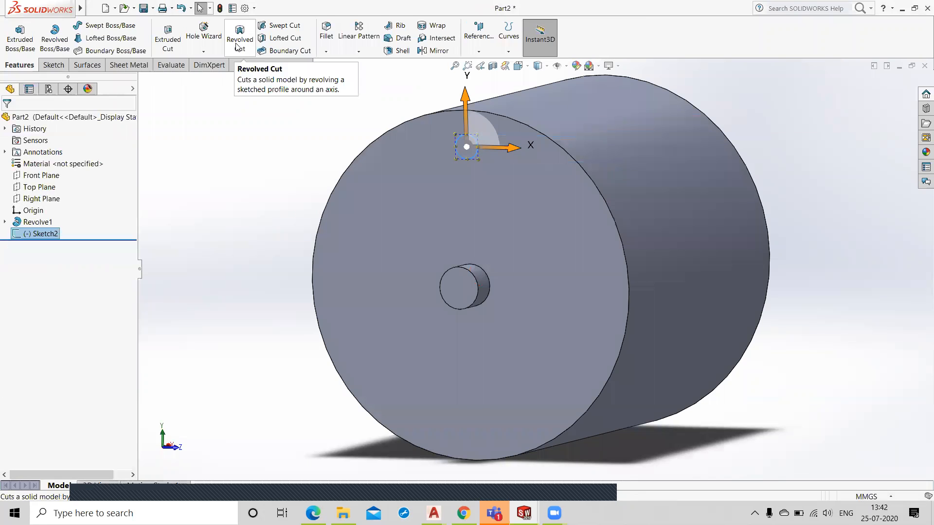
click(167, 38)
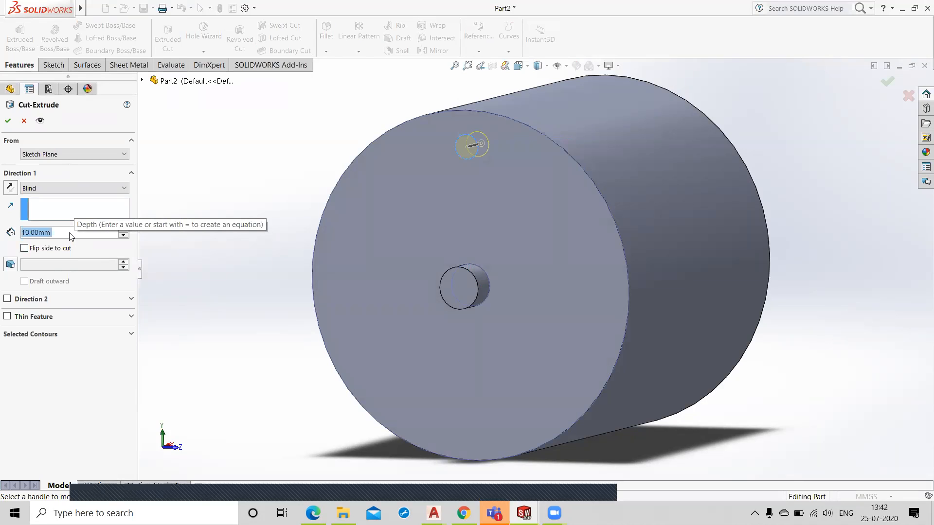
click(8, 122)
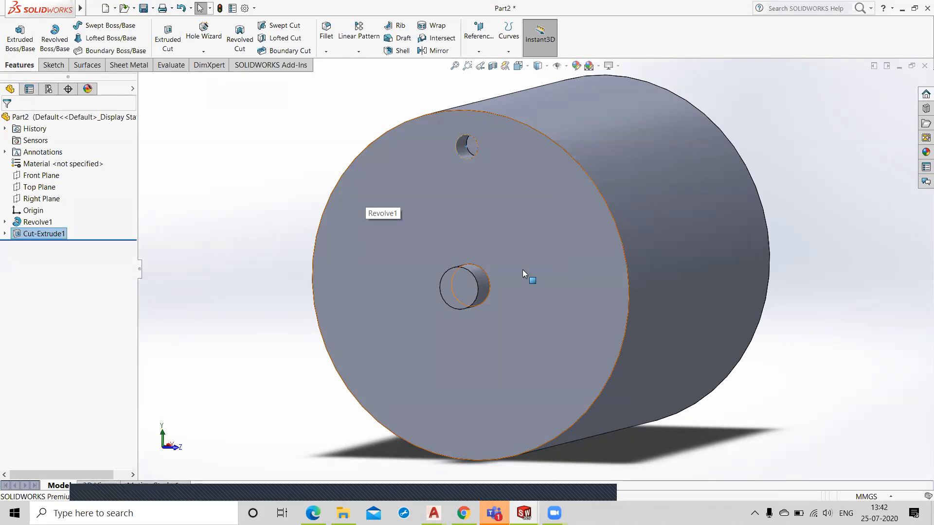
Step: Start a circular pattern of the cut hole, using the central boss's cylindrical face as the pattern axis
click(359, 52)
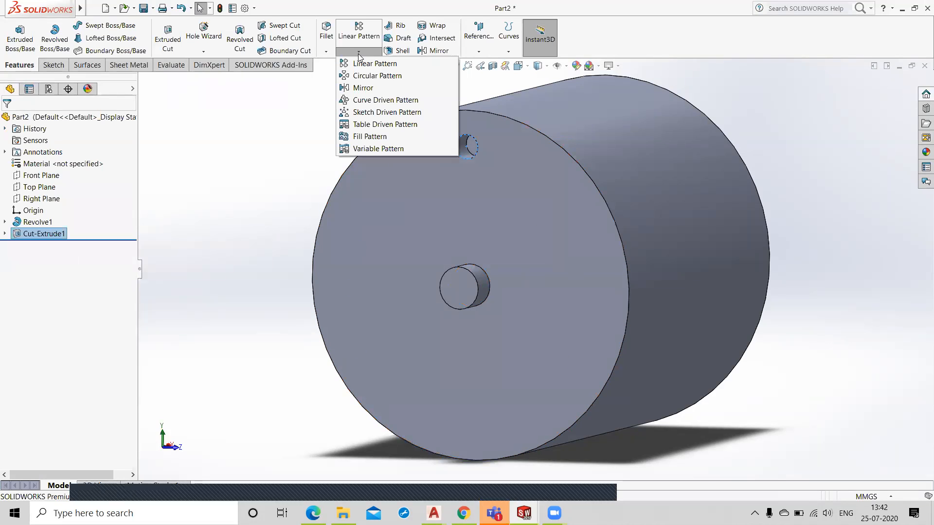
click(377, 76)
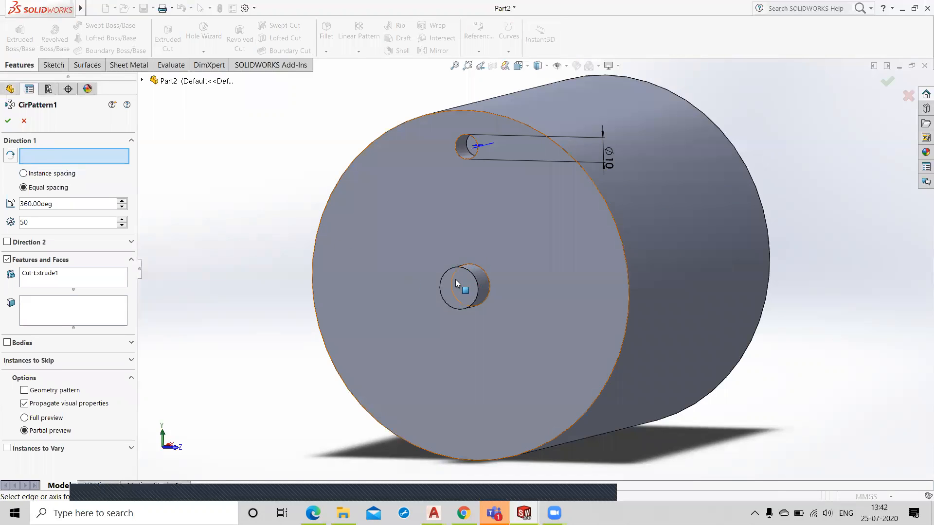
click(483, 291)
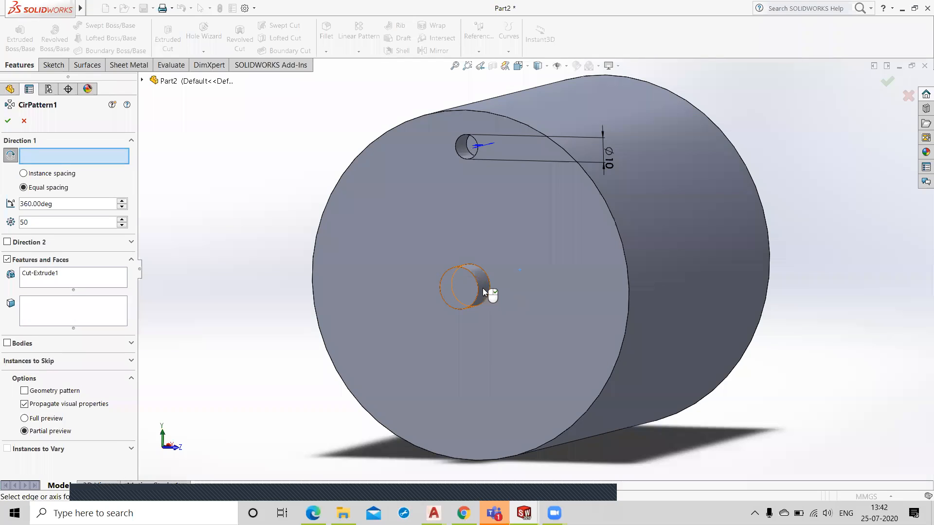
click(483, 291)
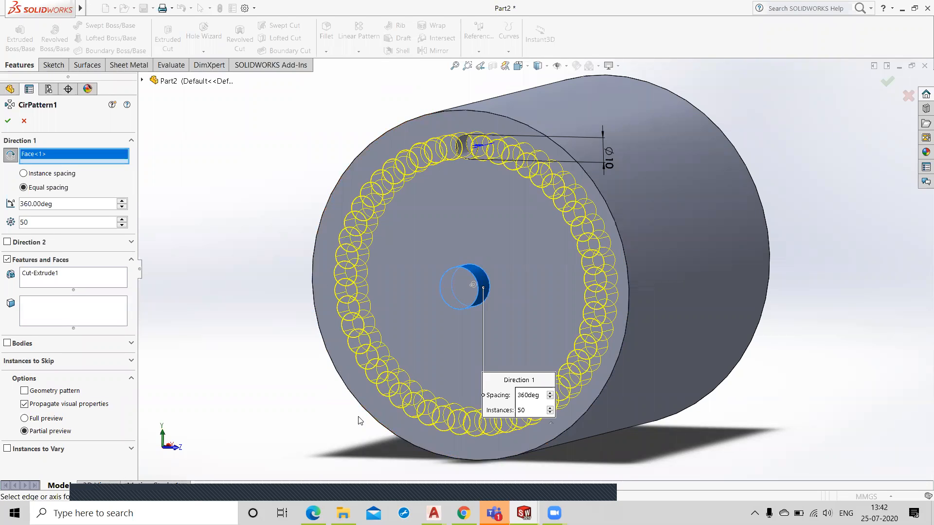
middle_drag(438, 216, 467, 224)
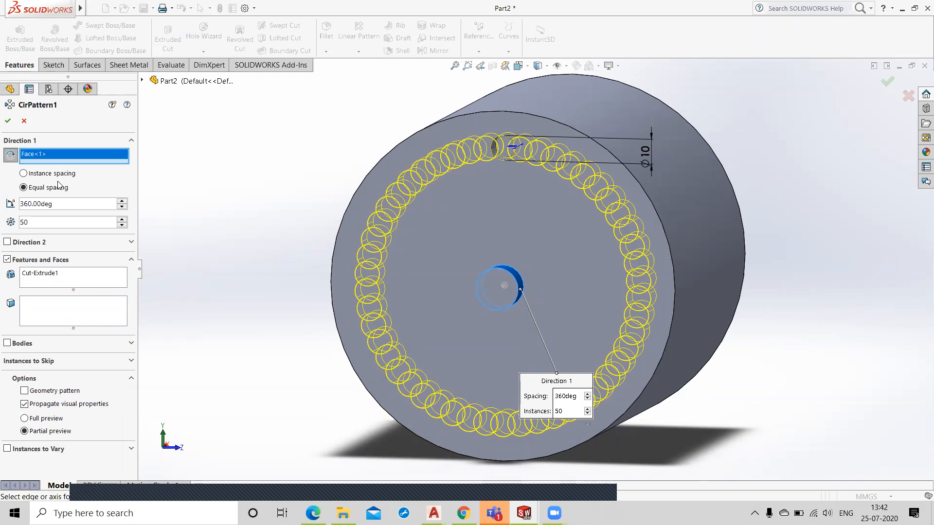
Step: Switch the circular pattern to instance spacing and set the angle between holes to 90 degrees
click(24, 173)
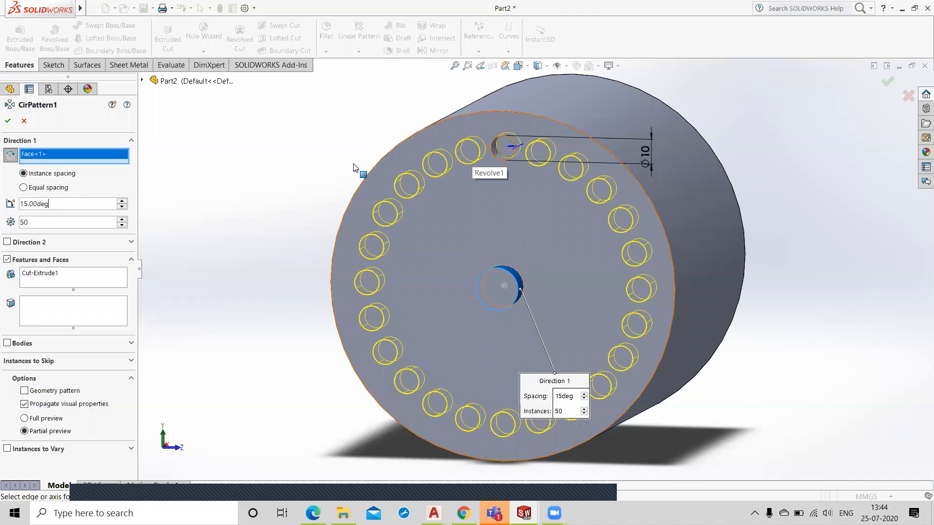
click(34, 223)
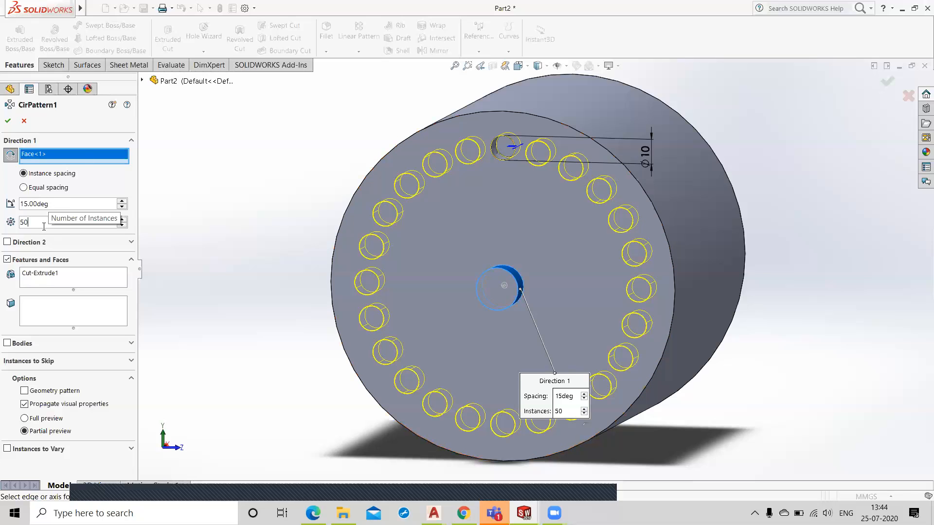
drag(51, 204, 19, 205)
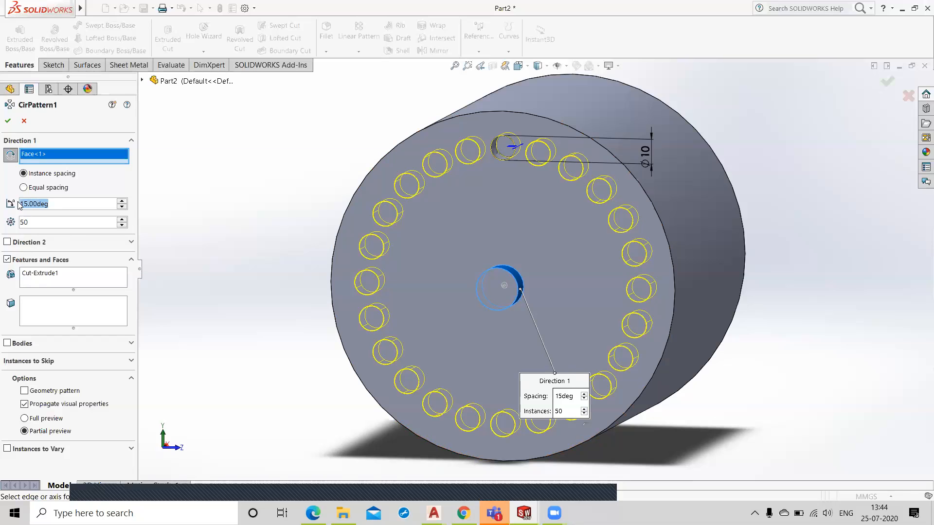
text(90)
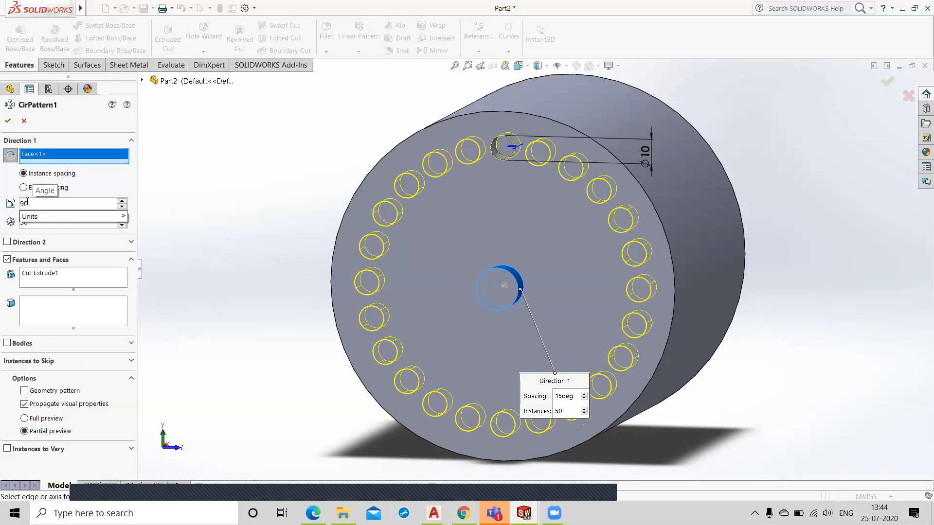
key(Return)
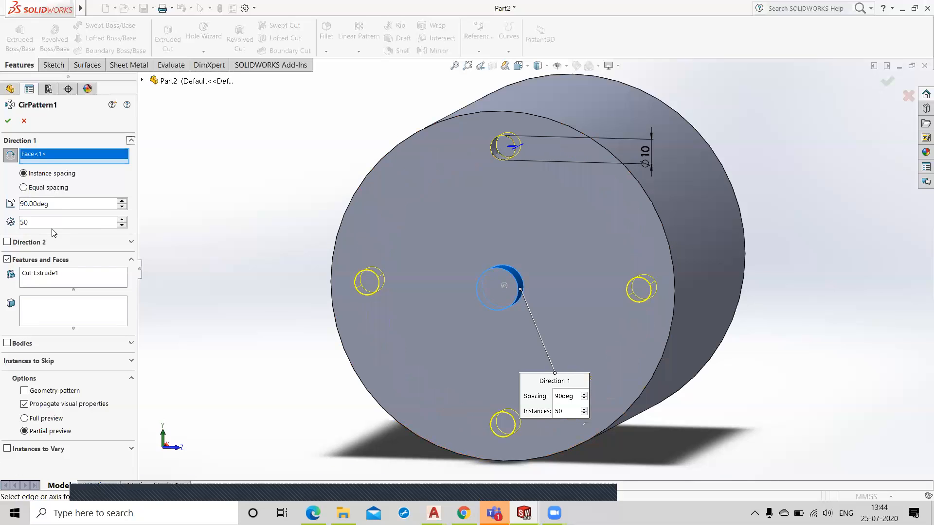
Step: Try an instance spacing of 45 degrees and of 180 degrees for the hole pattern
drag(51, 204, 2, 202)
text(45)
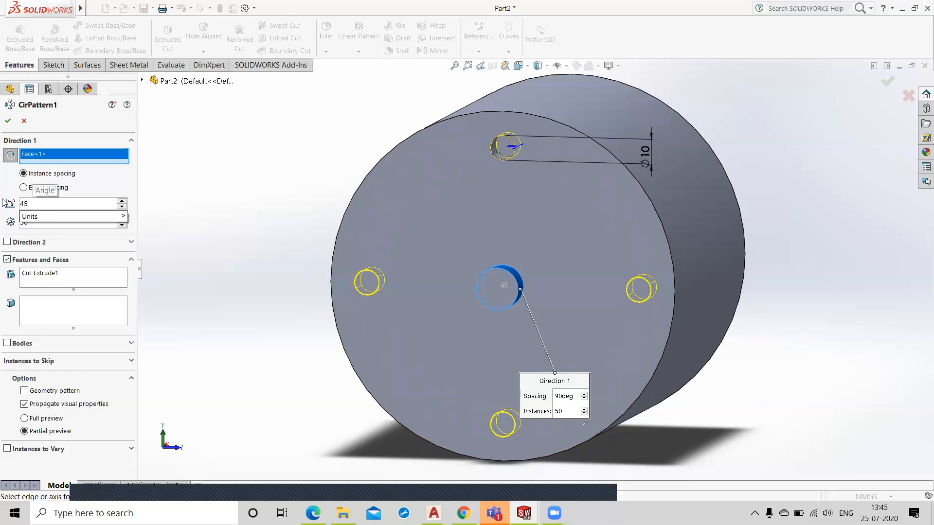
mouse_move(54, 221)
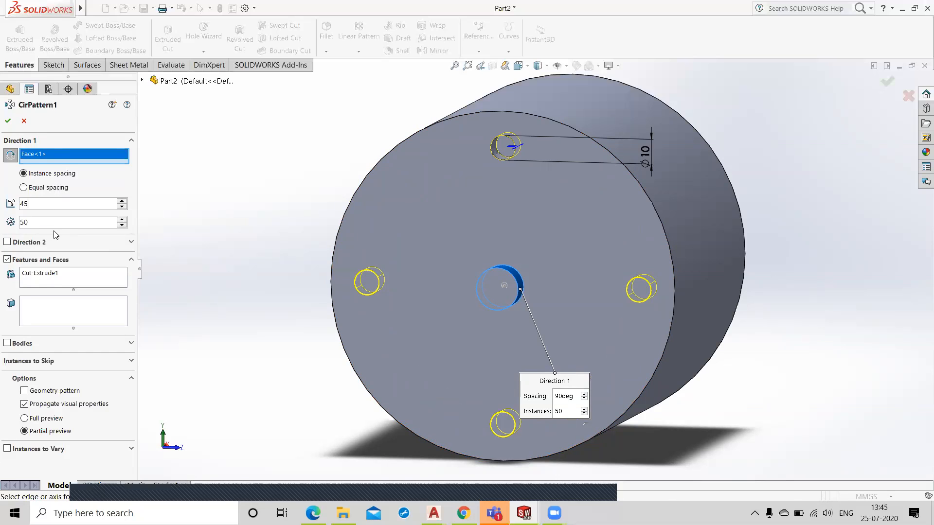
click(53, 224)
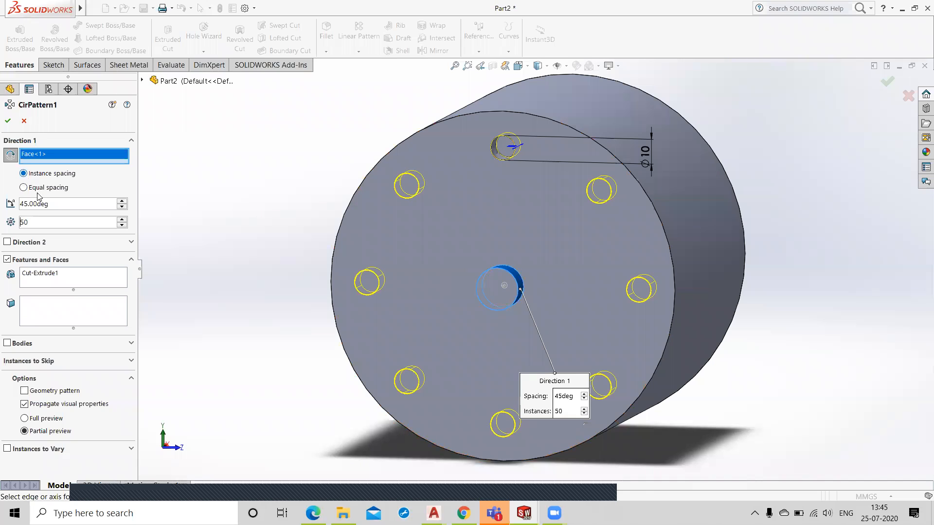
drag(60, 204, 4, 204)
text(180)
key(Return)
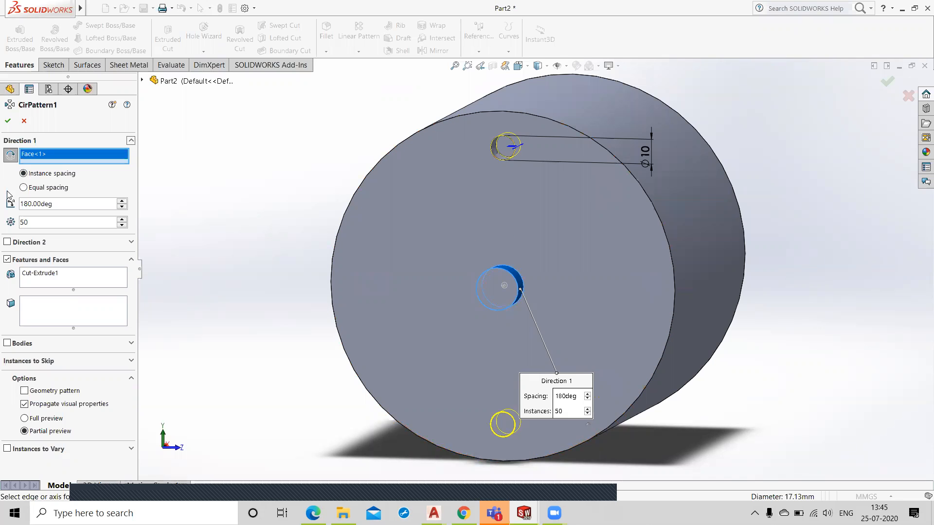
Step: Switch the hole pattern to equal spacing with a total angle of 180 degrees
click(24, 189)
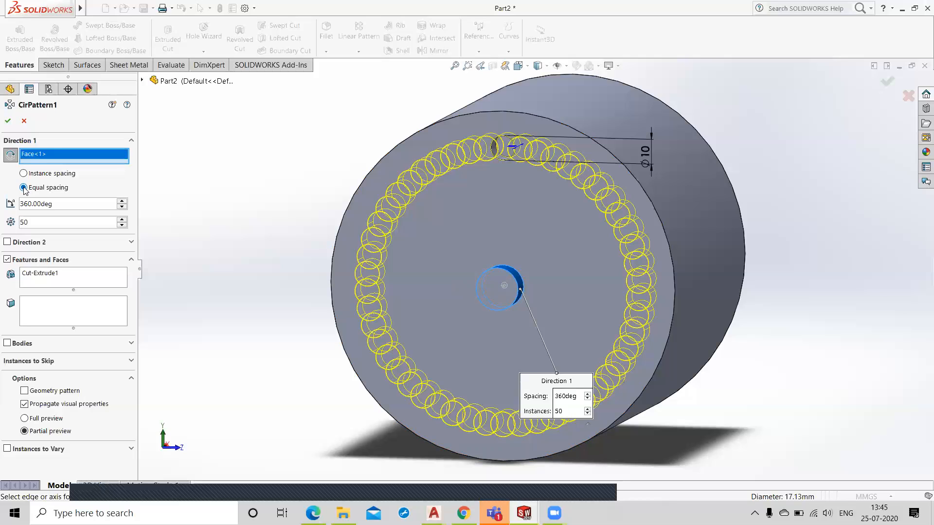
drag(64, 207, 16, 203)
text(1)
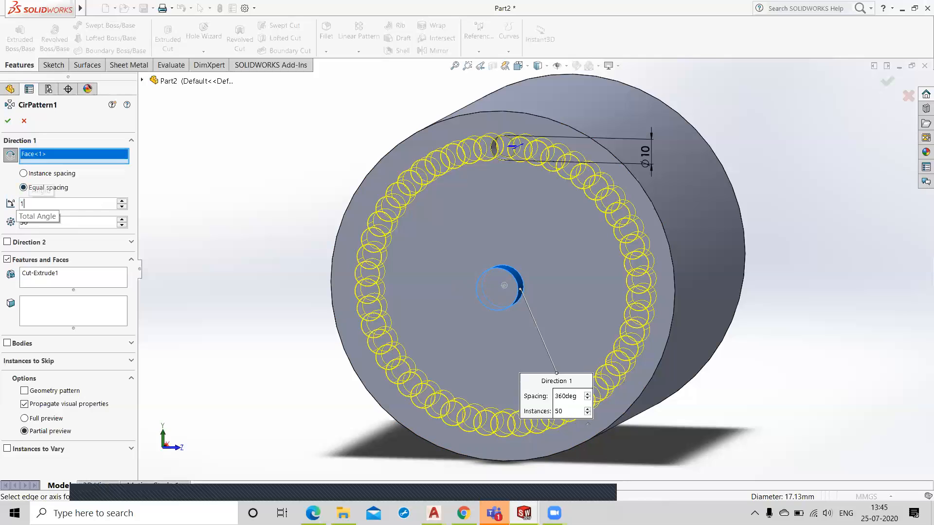
text(80)
key(Return)
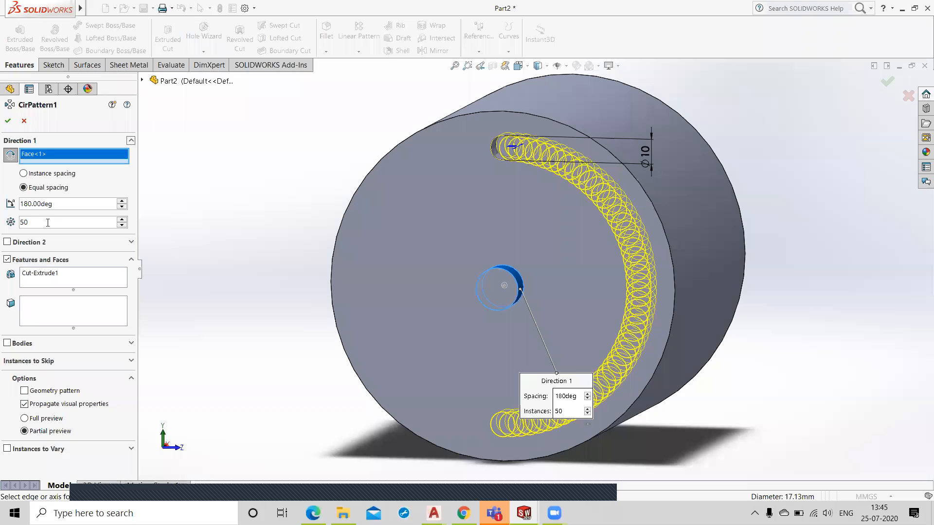
Step: Try 20 instances in the hole pattern and settle on 4 instances
double_click(20, 218)
text(20)
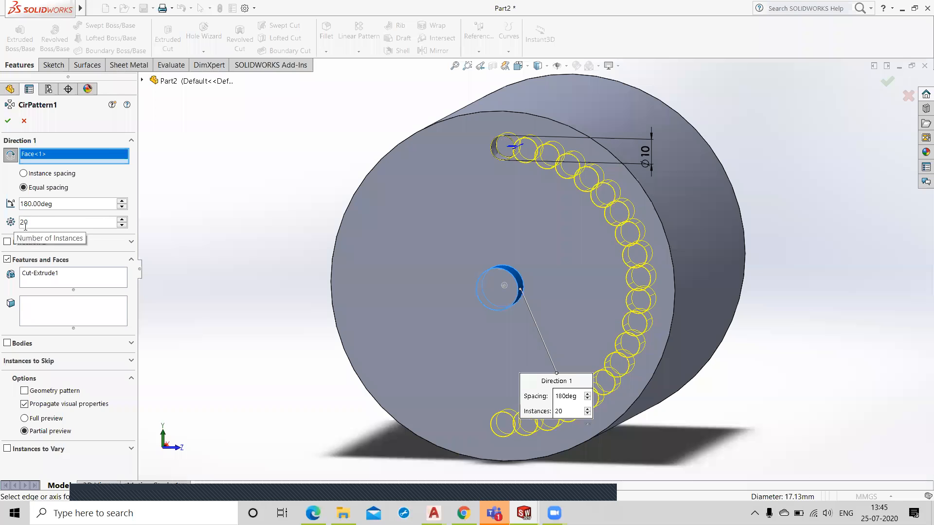
drag(30, 224, 12, 222)
text(4)
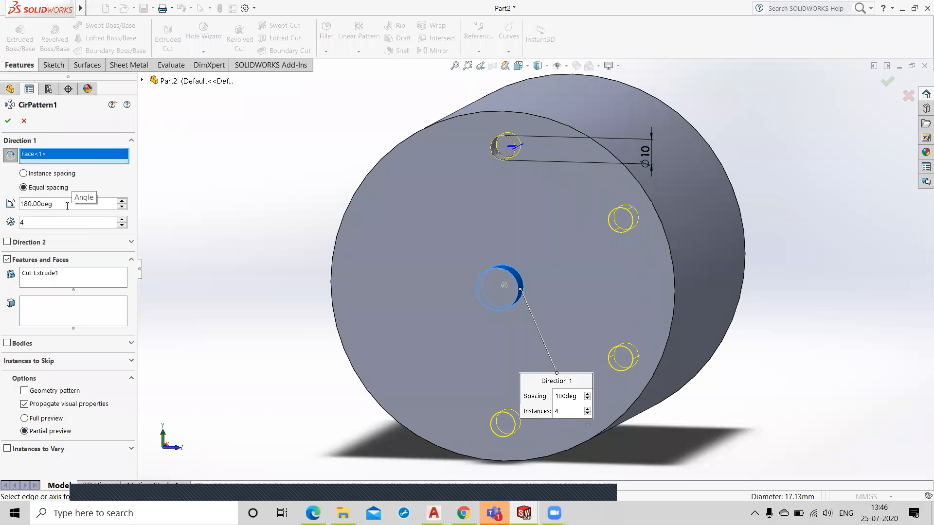
Step: Set the pattern's total angle to 90 degrees and accept the circular pattern
drag(65, 206, 21, 204)
text(9)
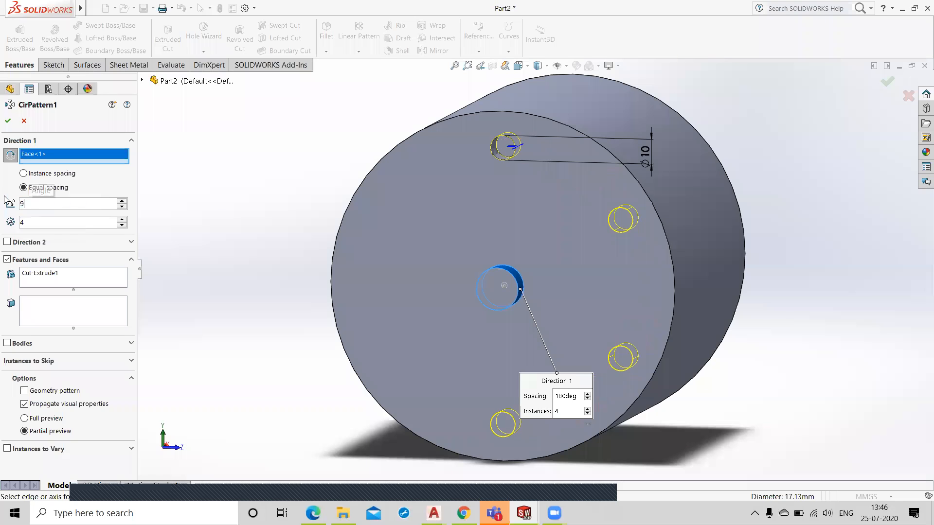
text(0)
key(Return)
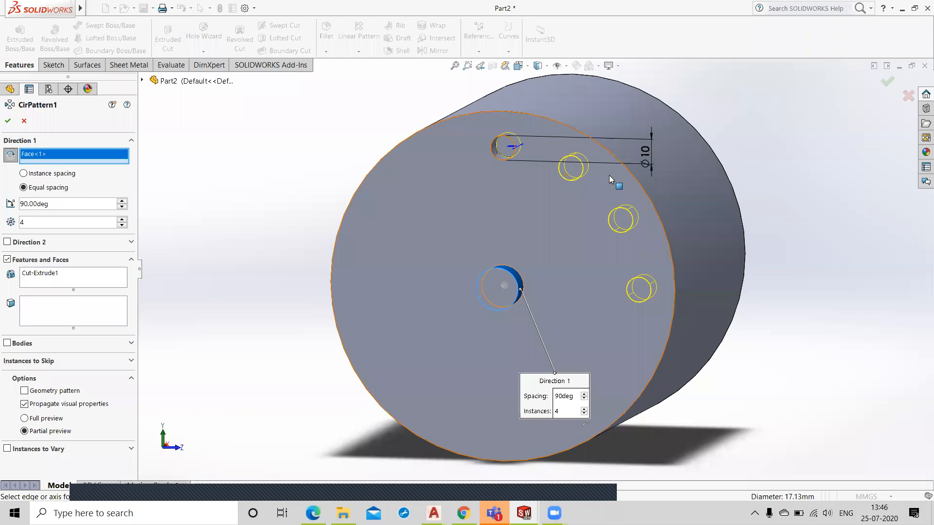
click(12, 125)
Step: Mirror the circular hole pattern about the Top Plane
middle_drag(254, 237, 423, 194)
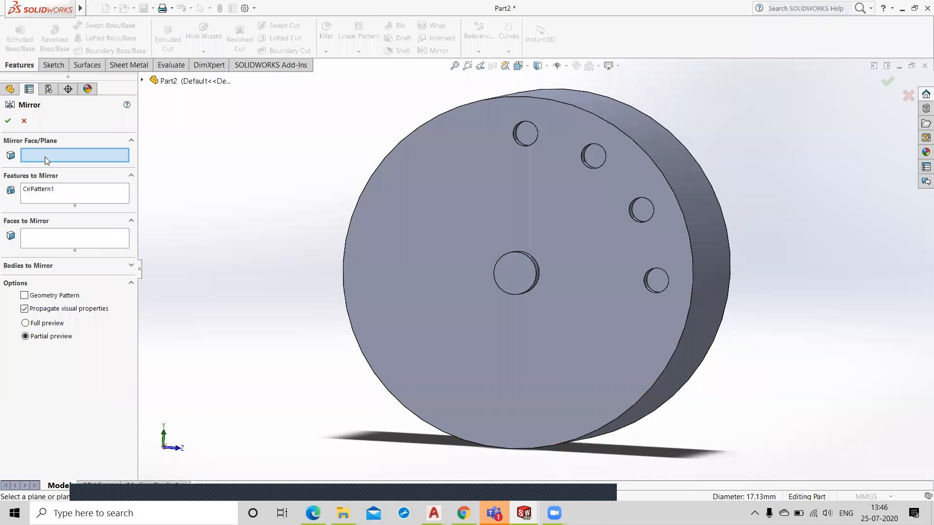
click(141, 80)
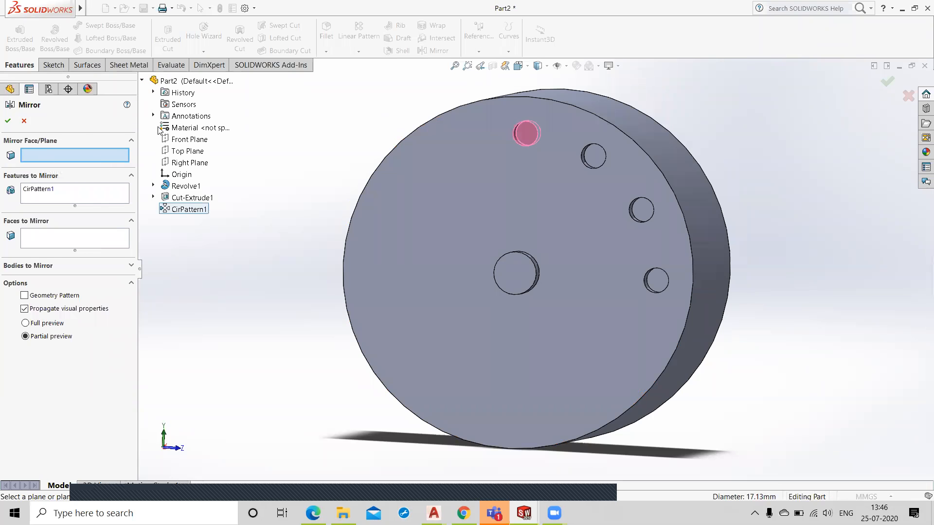
click(186, 151)
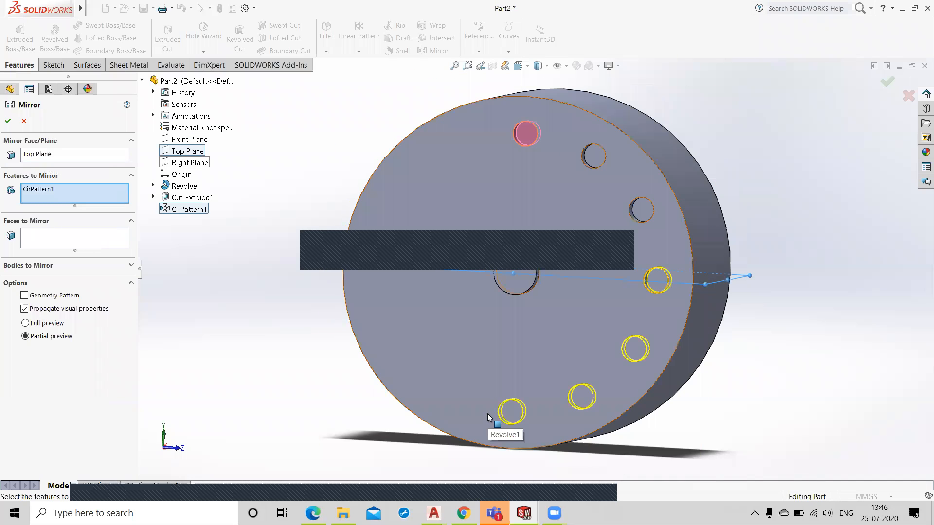
mouse_move(832, 354)
middle_down()
mouse_move(829, 311)
mouse_move(842, 275)
mouse_move(837, 357)
middle_up()
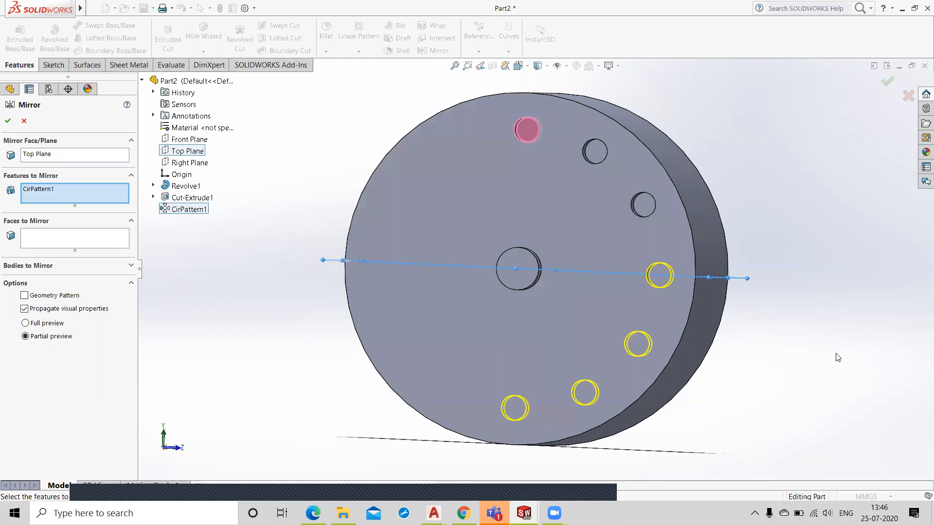
click(8, 122)
Step: Mirror the already mirrored hole set about the Front Plane to fill the other half of the end face
middle_drag(229, 232, 239, 158)
middle_drag(805, 299, 809, 333)
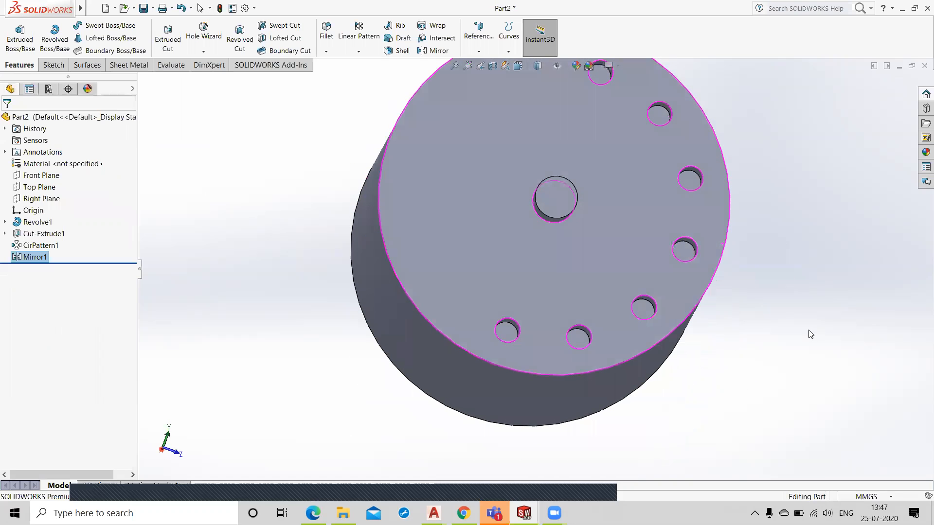
scroll(608, 277, up, 2)
scroll(608, 275, up, 1)
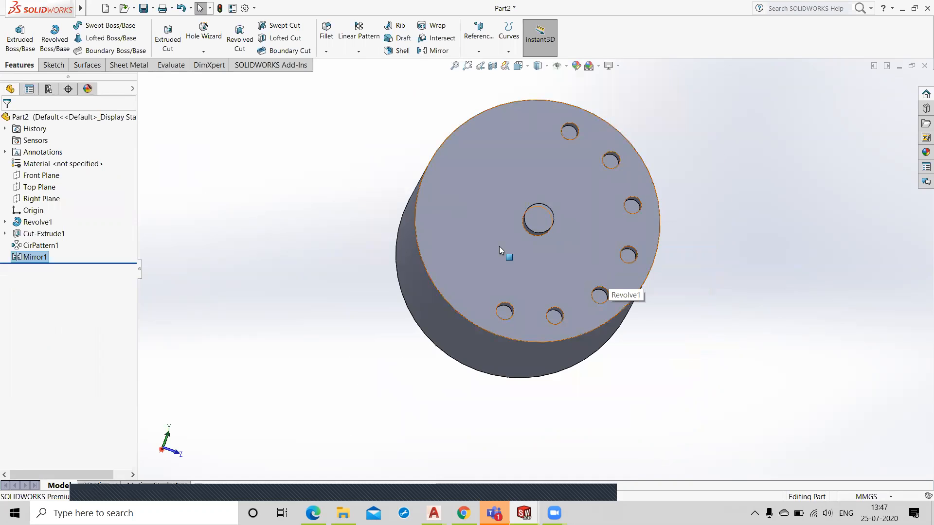
click(362, 51)
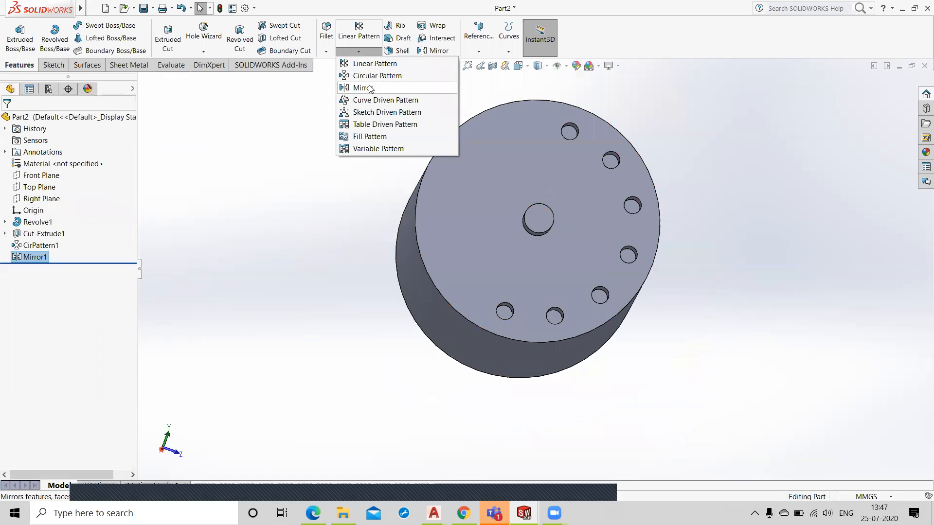
click(370, 88)
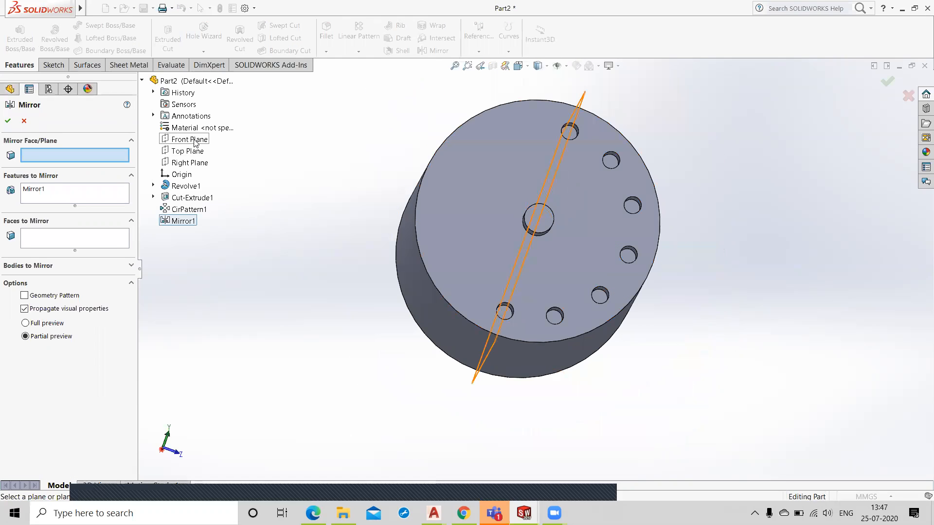
click(194, 141)
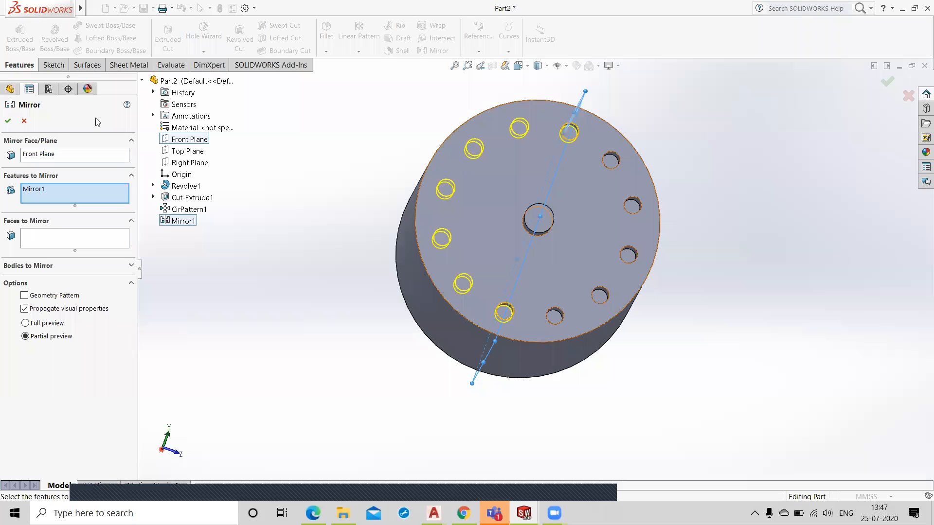
click(7, 121)
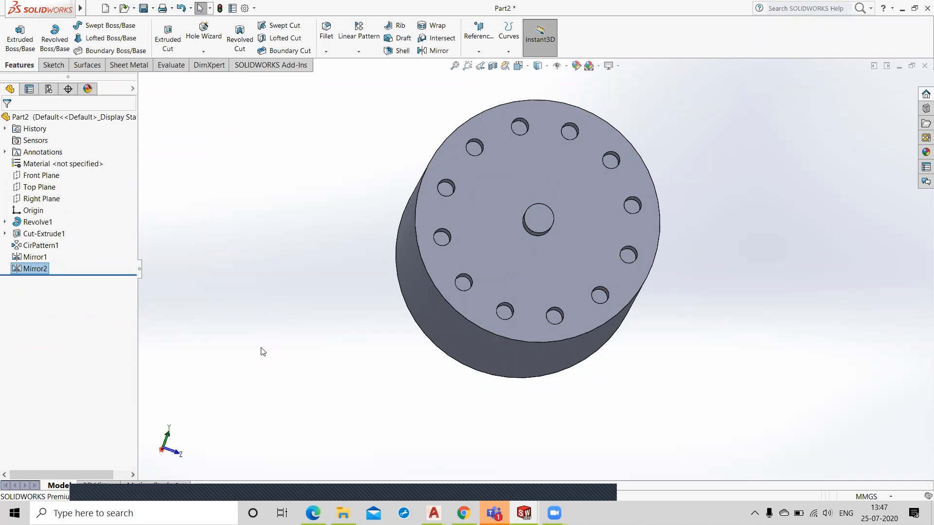
Step: Switch to the Part1 document with the rectangular block and maximize its window
click(364, 53)
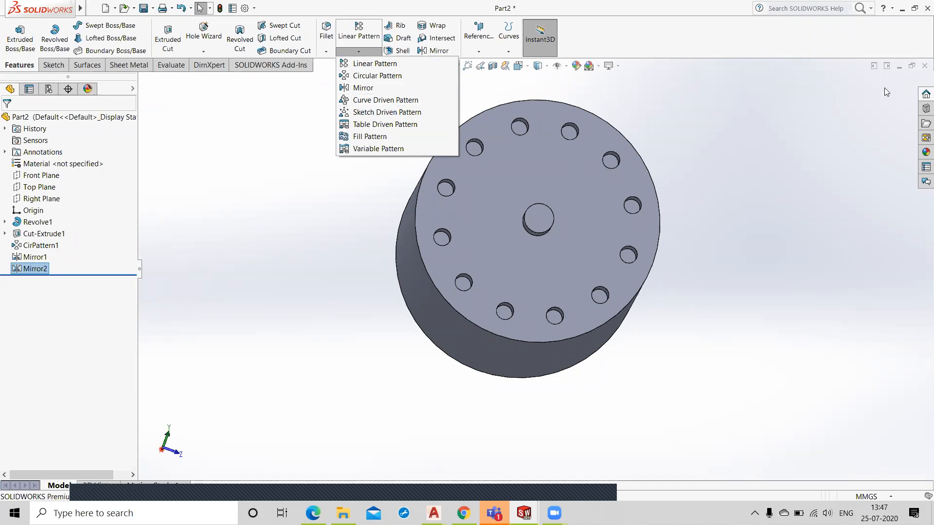
click(911, 69)
click(912, 69)
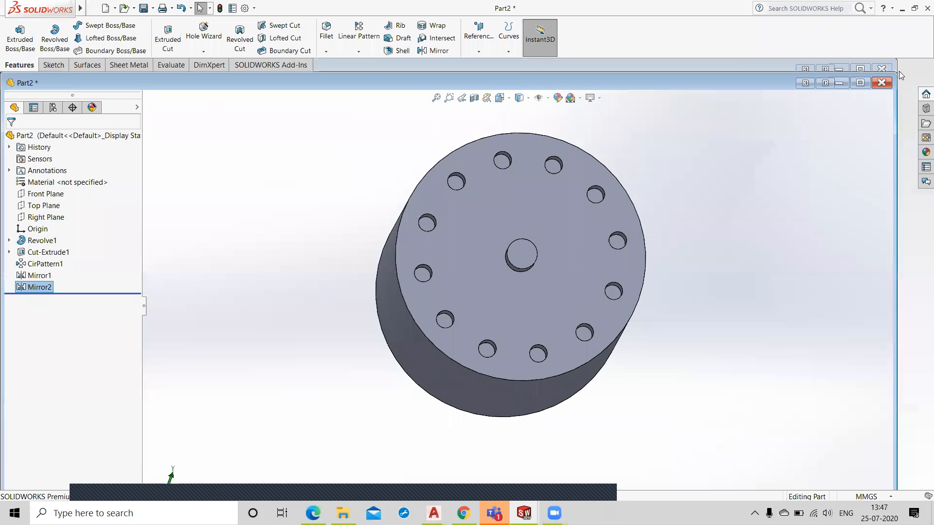
click(732, 65)
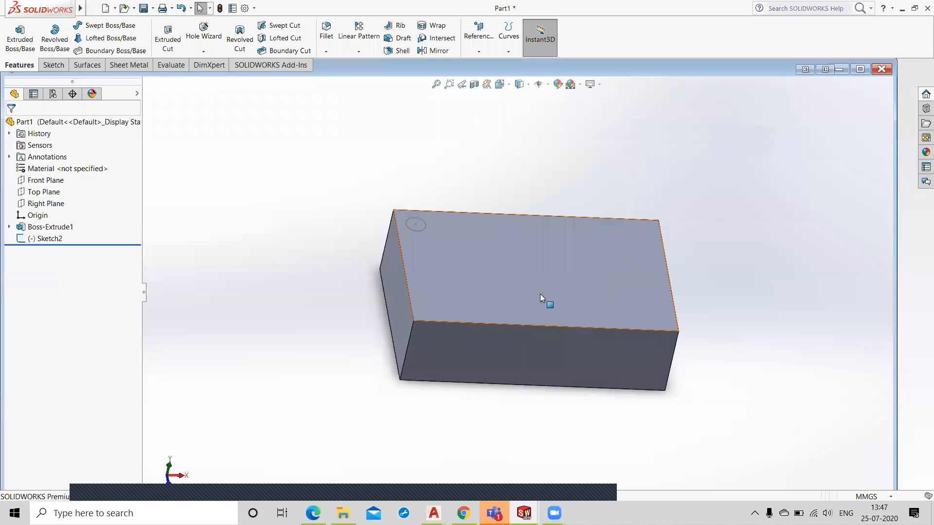
click(861, 70)
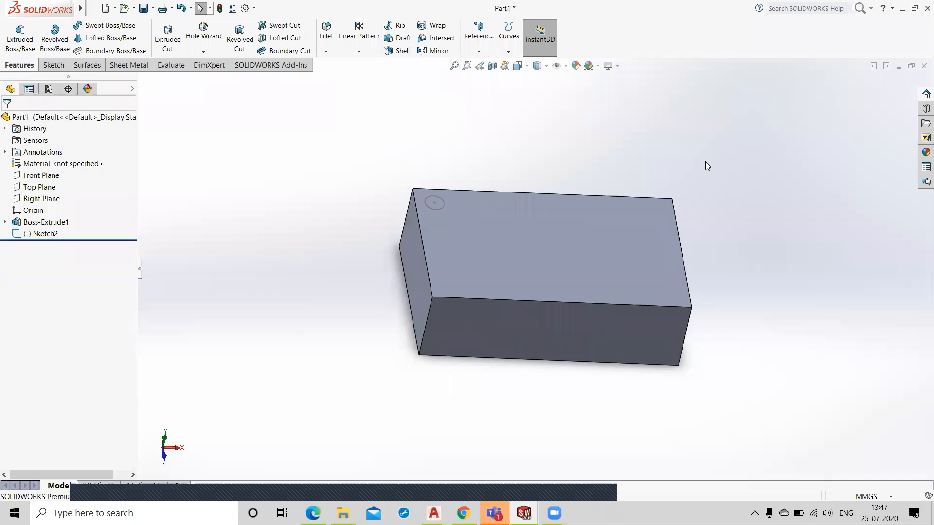
Step: Extrude the corner circle sketch on the block's top face as a 10 mm blind boss
click(511, 253)
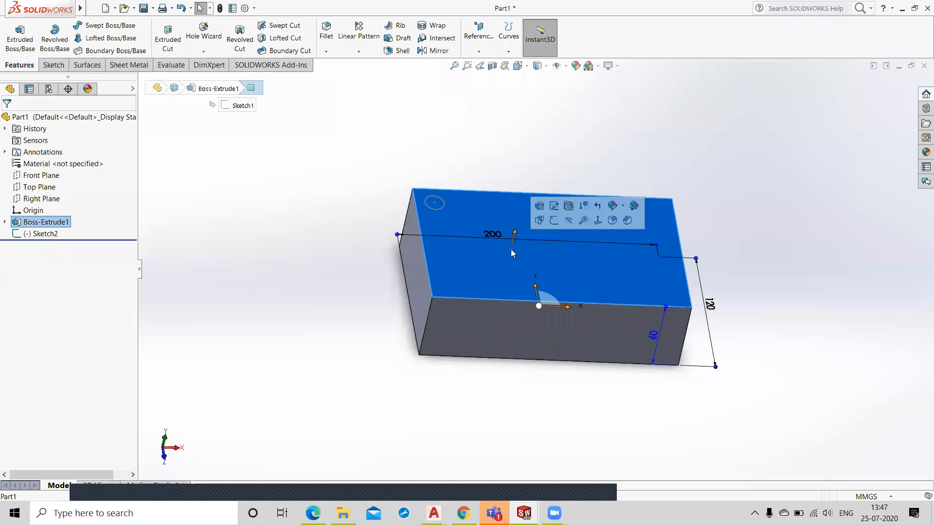
click(235, 242)
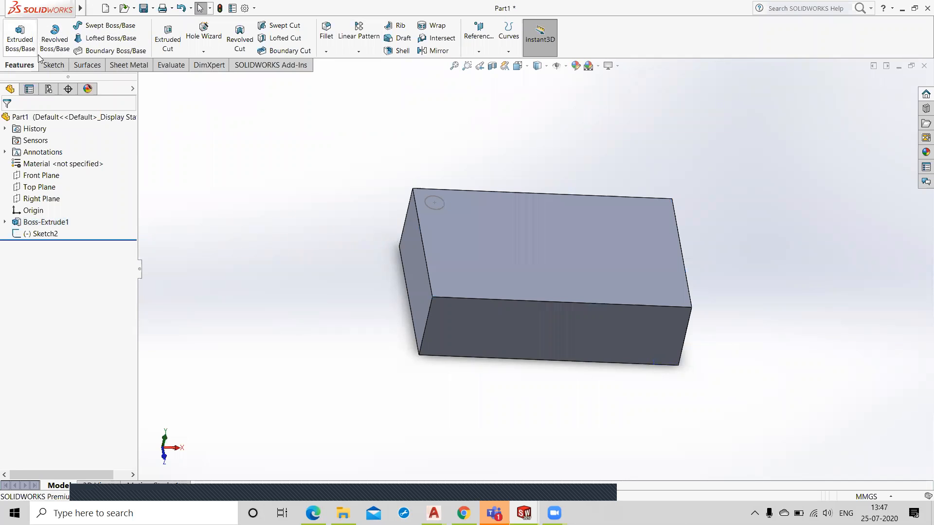
click(20, 35)
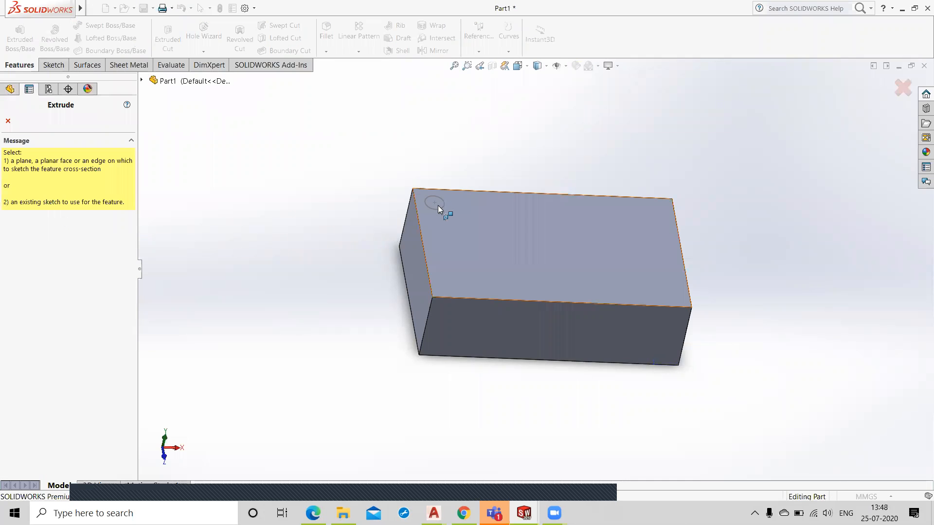
click(438, 207)
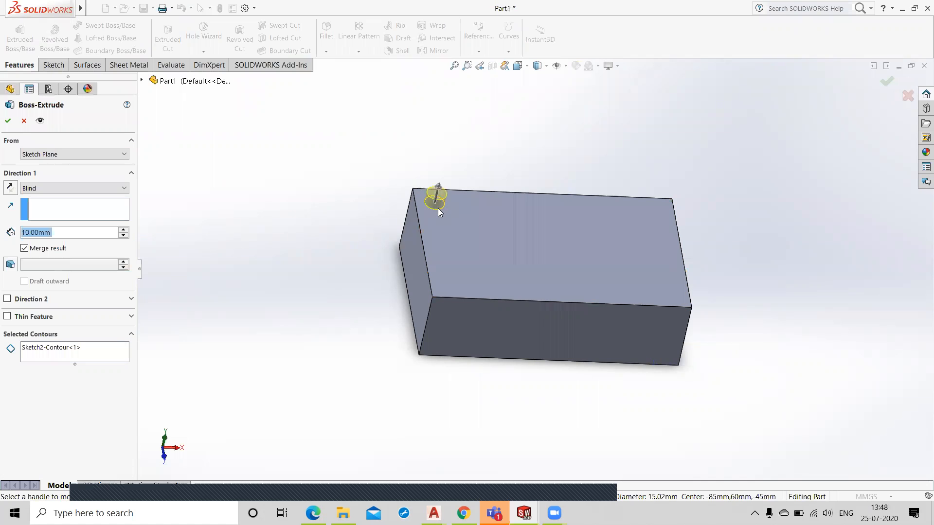
click(11, 122)
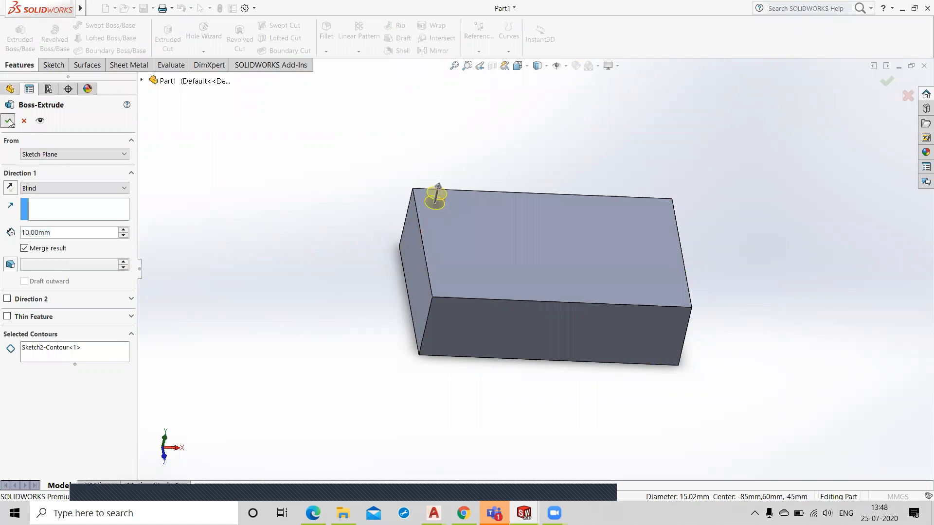
Step: Sketch an S-shaped spline on the block's top face from the boss centre to the opposite short edge and exit the sketch
click(507, 255)
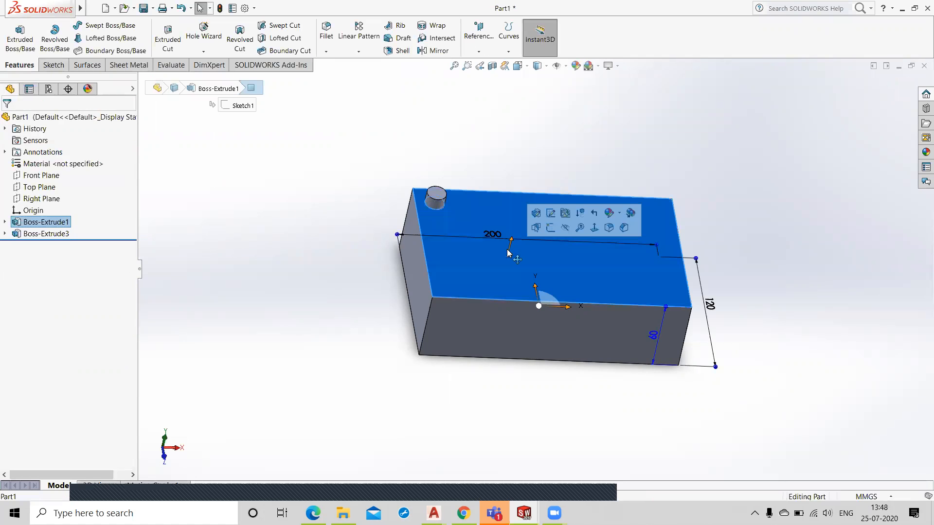
click(559, 233)
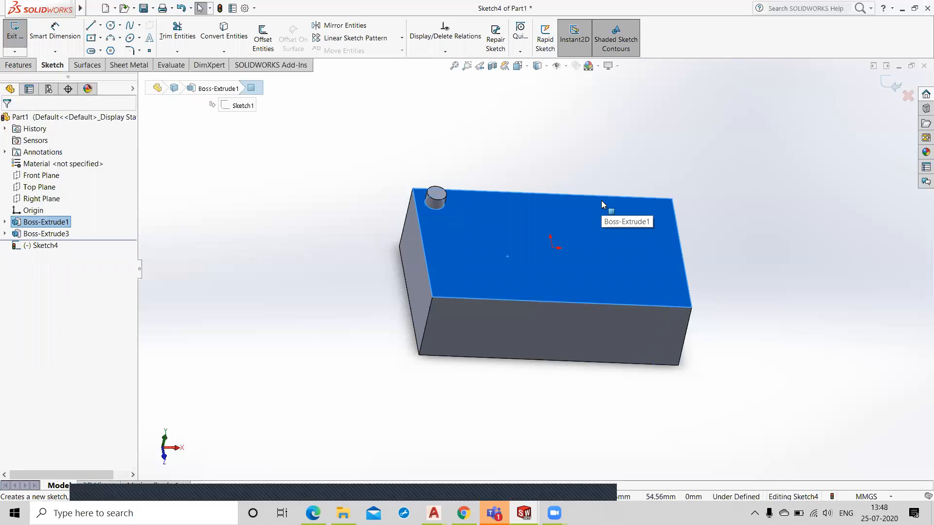
click(129, 25)
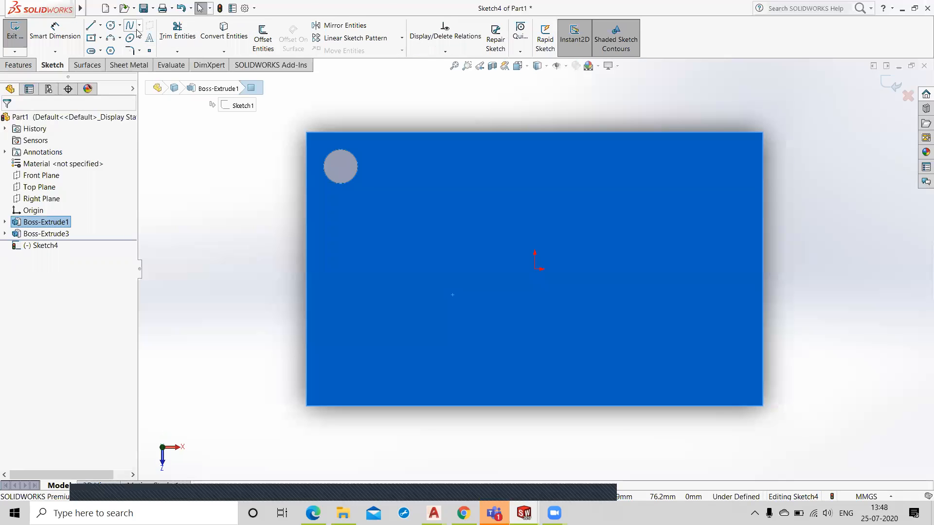
click(356, 171)
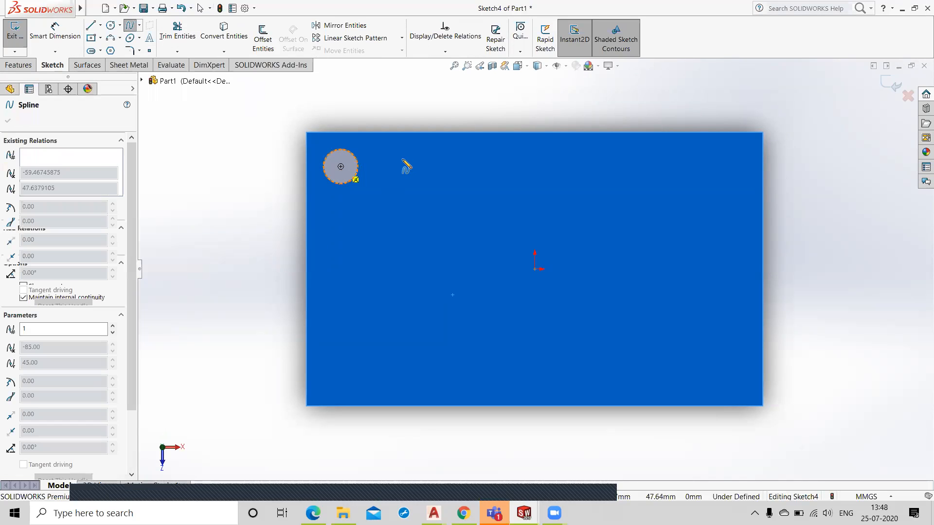
click(409, 155)
click(499, 256)
click(587, 342)
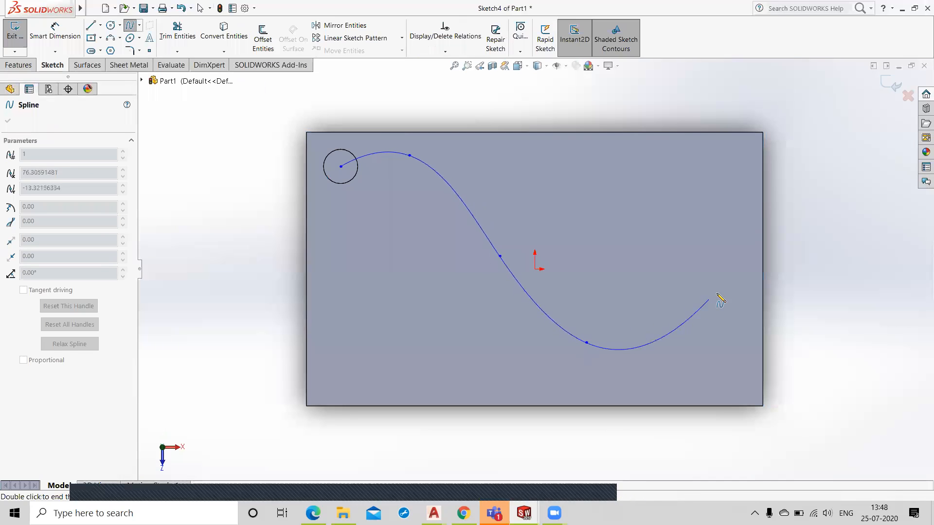
click(761, 258)
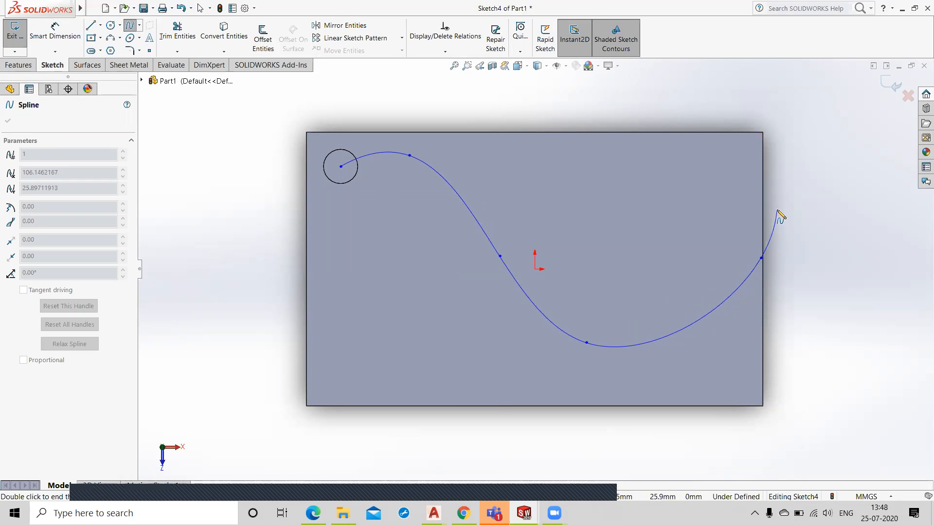
key(Escape)
click(893, 84)
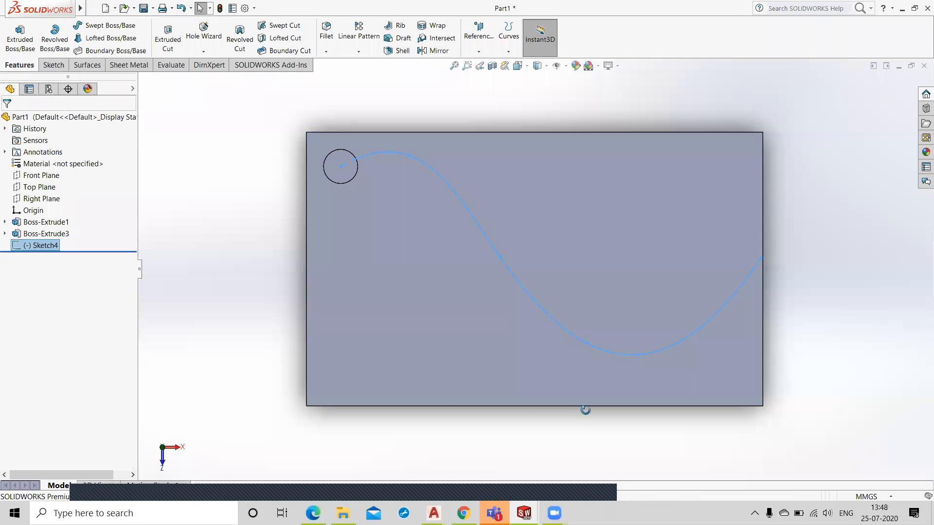
Step: Set up a Curve Driven Pattern along the spline sketch with 7 equally spaced instances and try to accept it
middle_drag(579, 355, 498, 316)
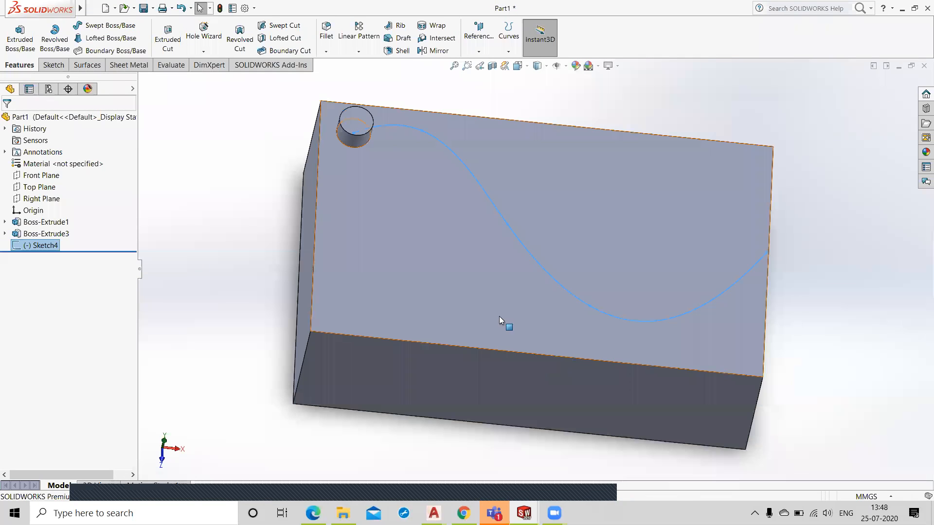
click(366, 52)
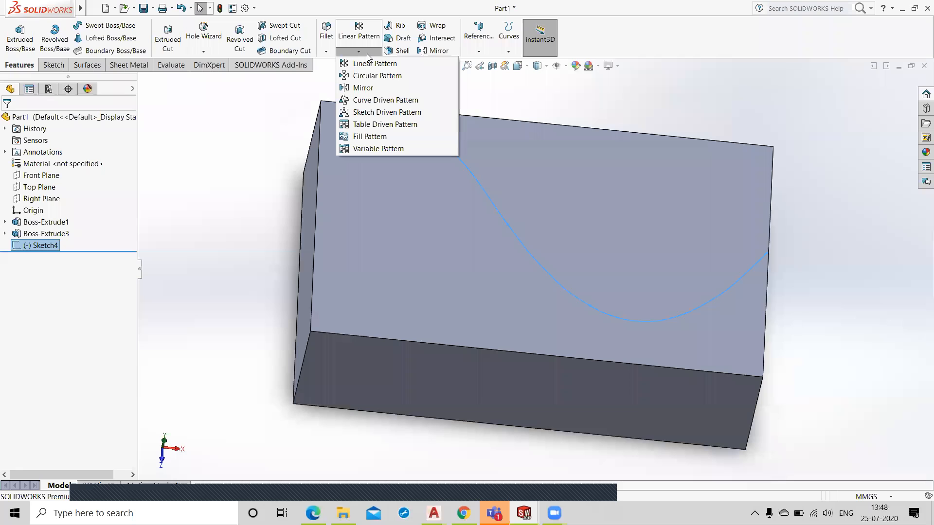
click(384, 101)
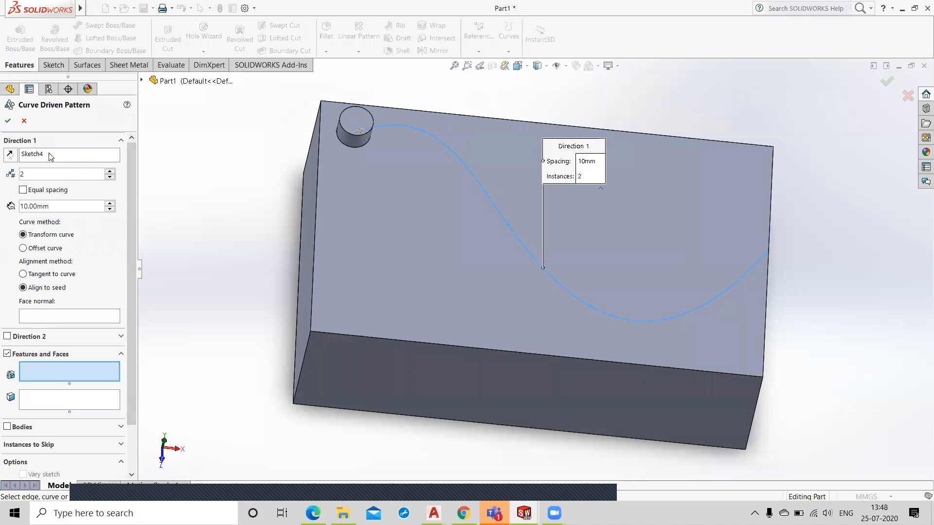
click(65, 159)
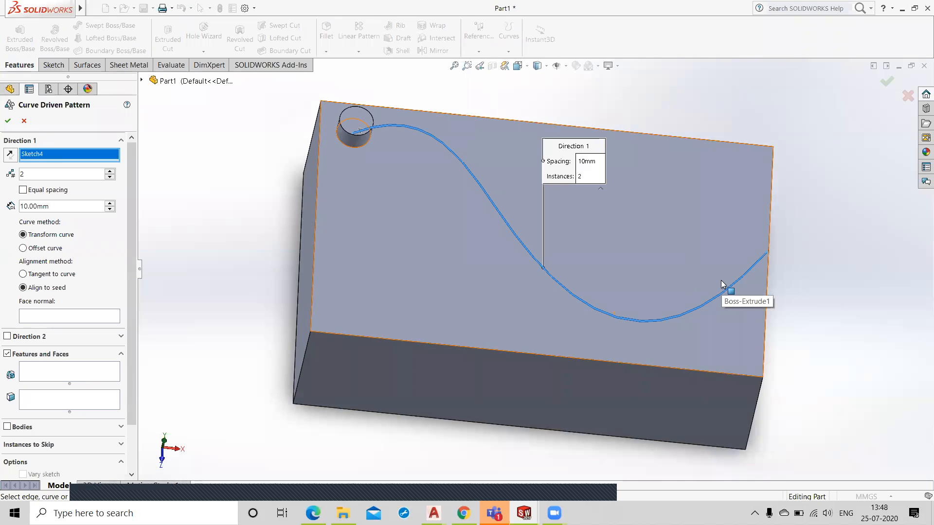
click(33, 206)
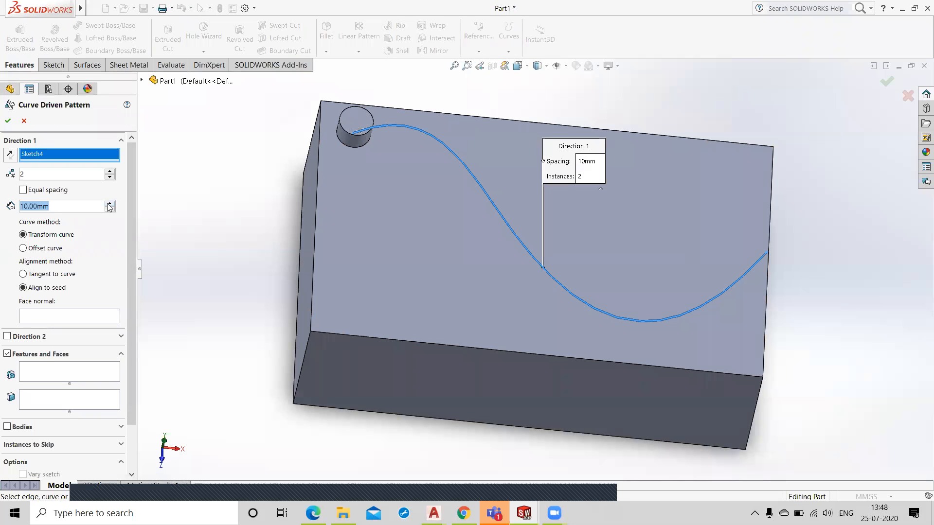
click(22, 190)
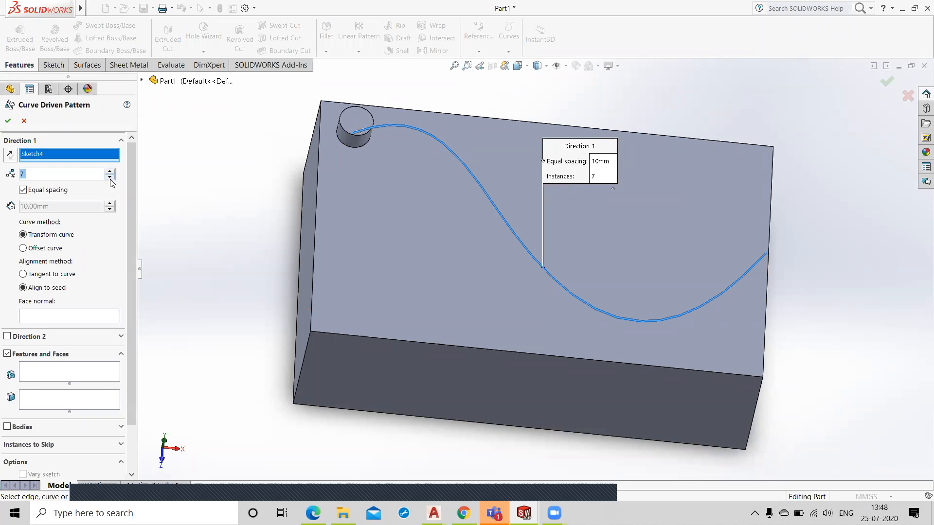
click(7, 121)
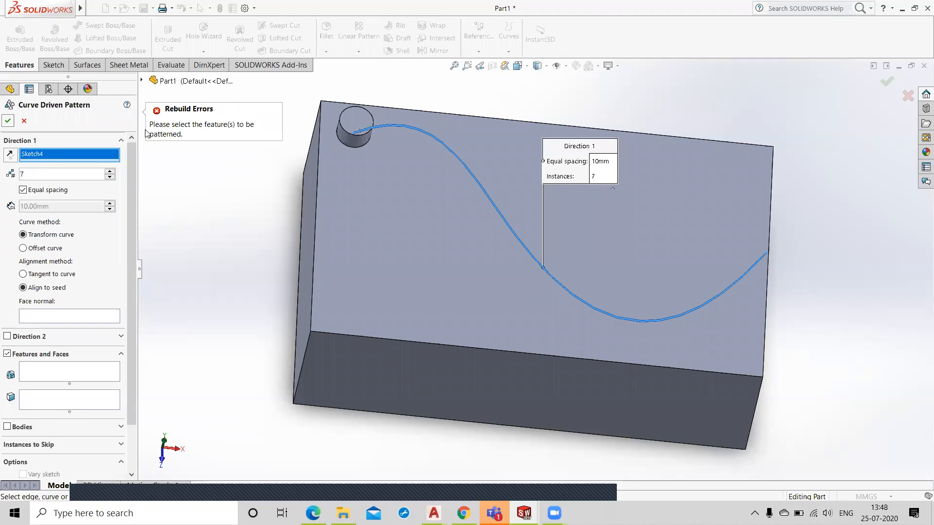
Step: Choose the small cylindrical boss as the feature to repeat in the curve driven pattern
drag(130, 219, 130, 269)
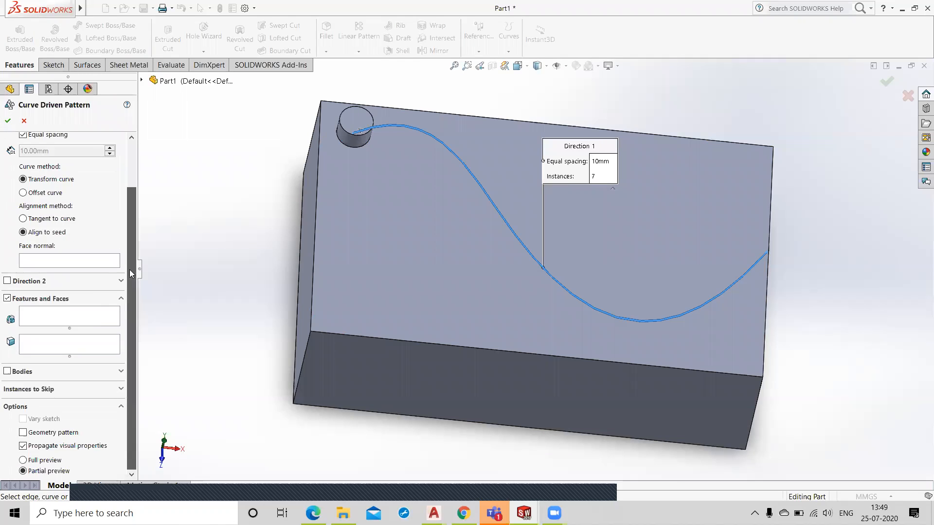
click(49, 321)
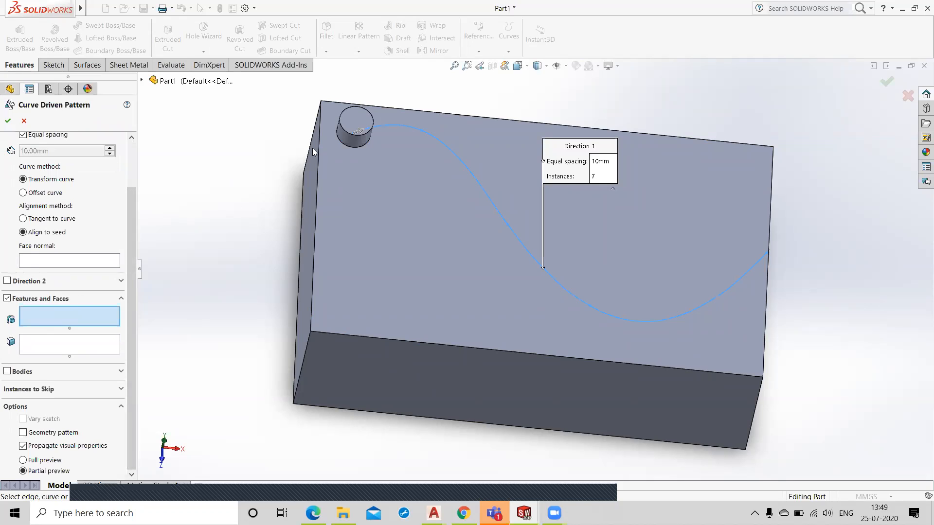
click(358, 141)
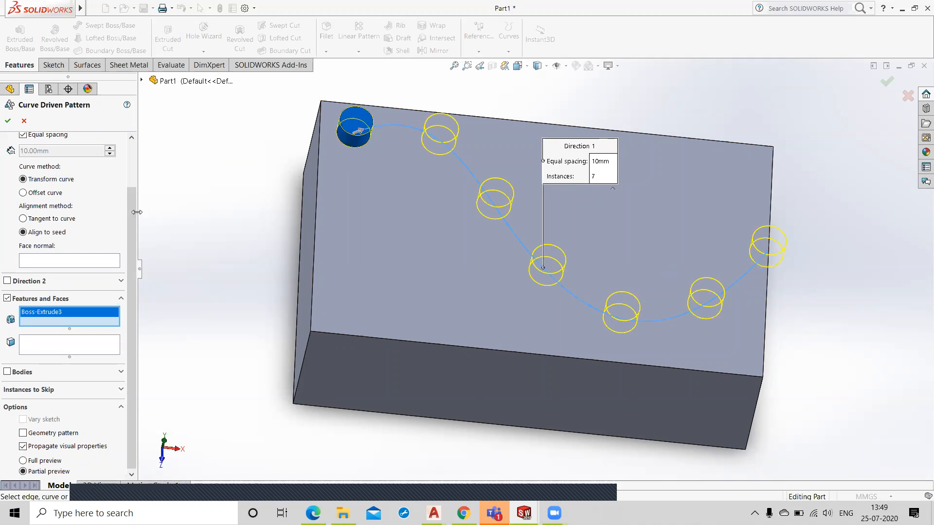
Step: Turn off equal spacing in the curve driven pattern and set the instance spacing to 40 mm
scroll(133, 221, up, 2)
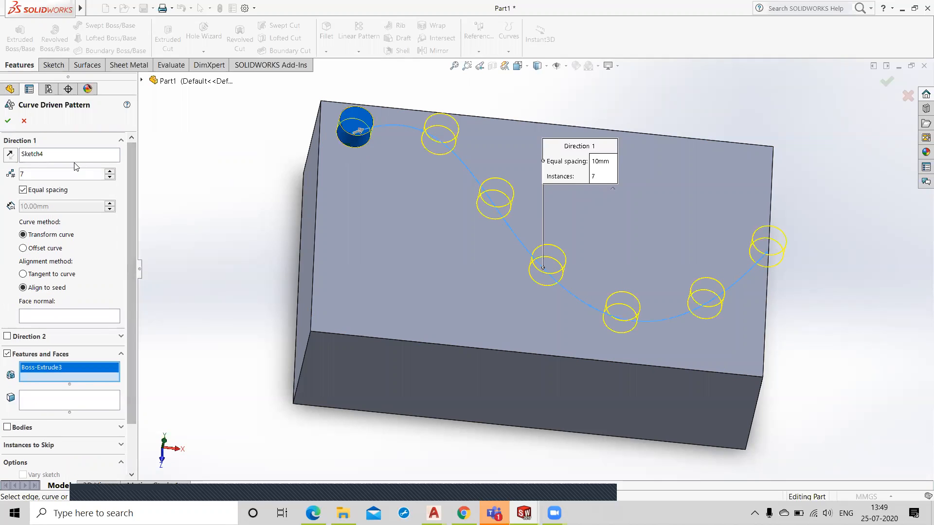
click(23, 190)
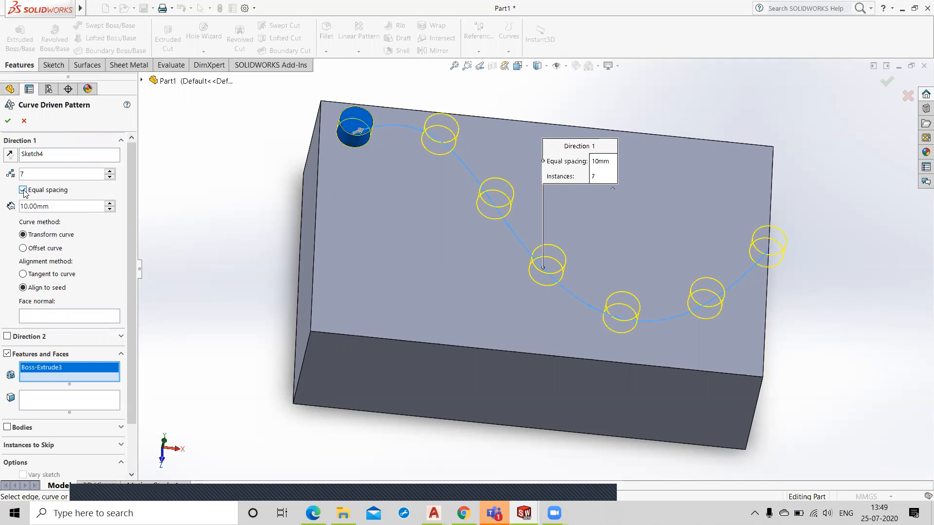
click(111, 204)
click(110, 204)
click(110, 205)
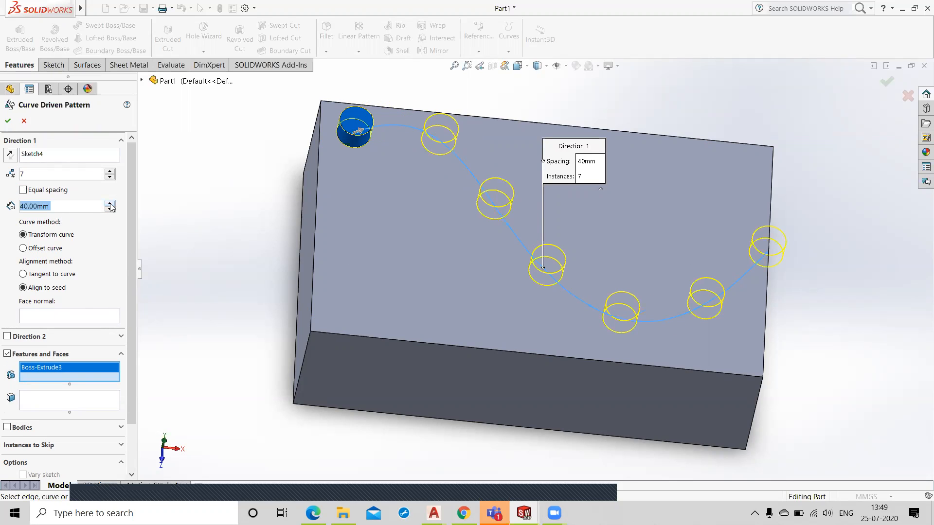
Step: Set the curve driven pattern to 12 instances with 20 mm spacing and accept it
click(111, 171)
click(110, 210)
click(110, 209)
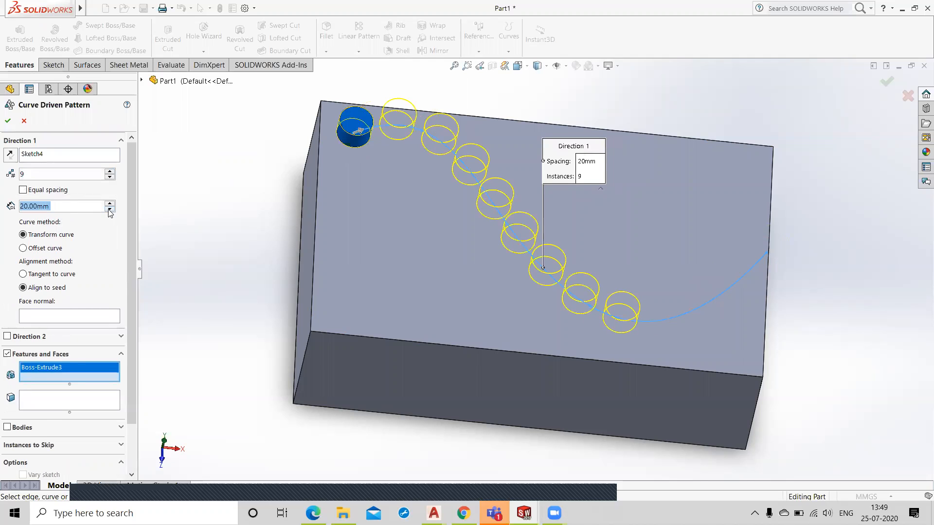
click(110, 172)
click(110, 171)
click(111, 172)
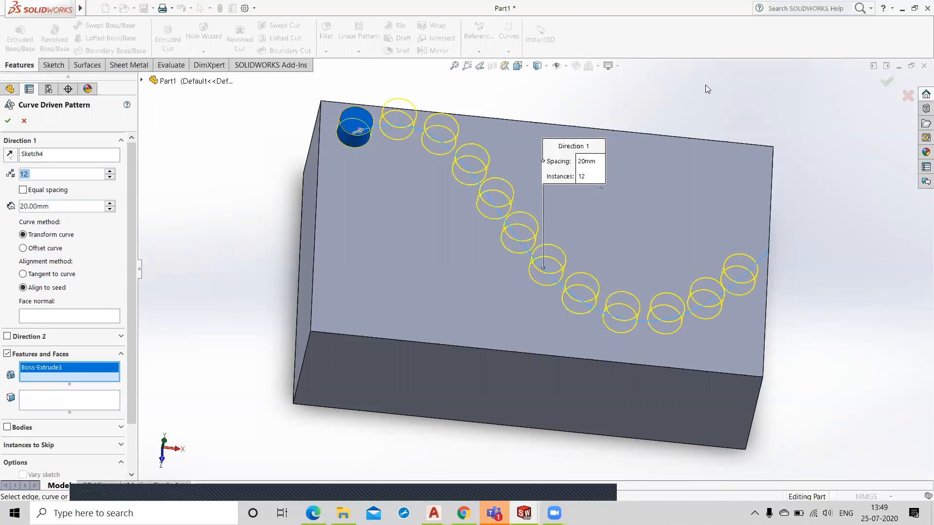
click(8, 120)
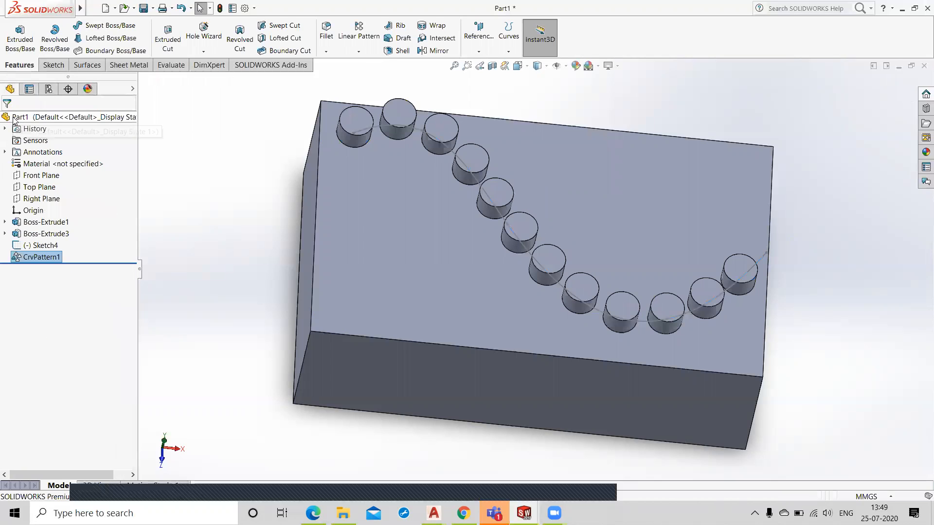
middle_drag(222, 219, 312, 144)
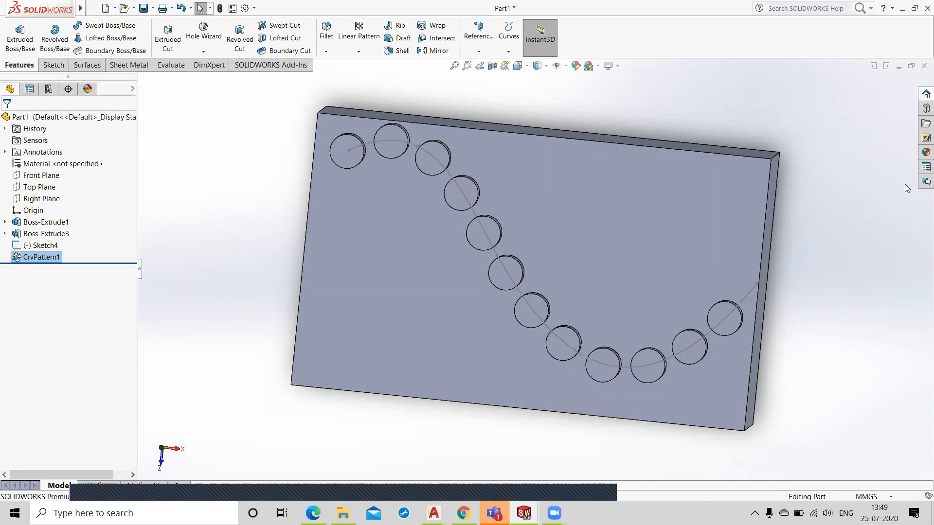
middle_drag(873, 269, 893, 222)
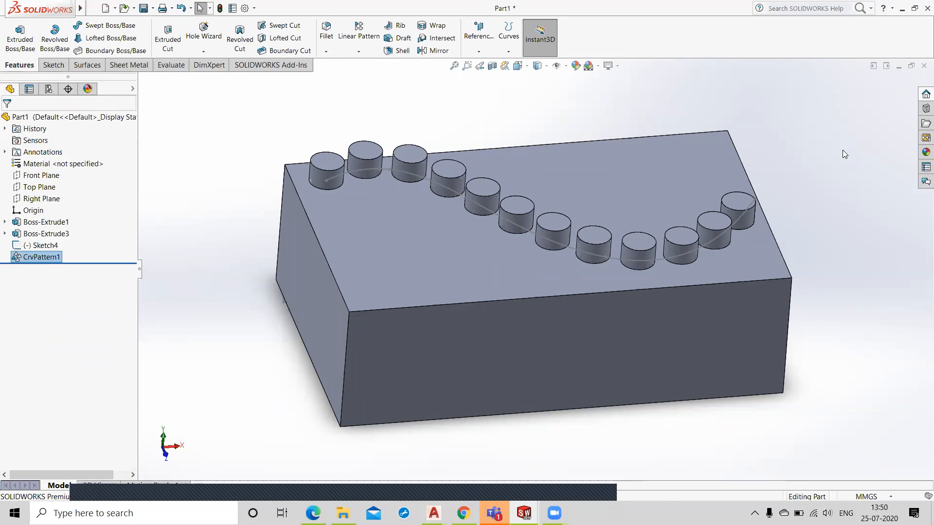
click(360, 50)
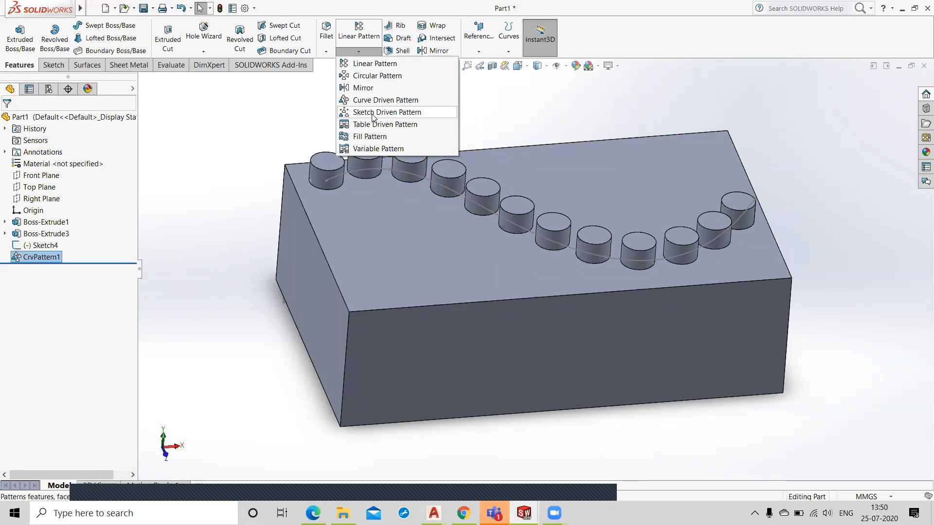
click(742, 104)
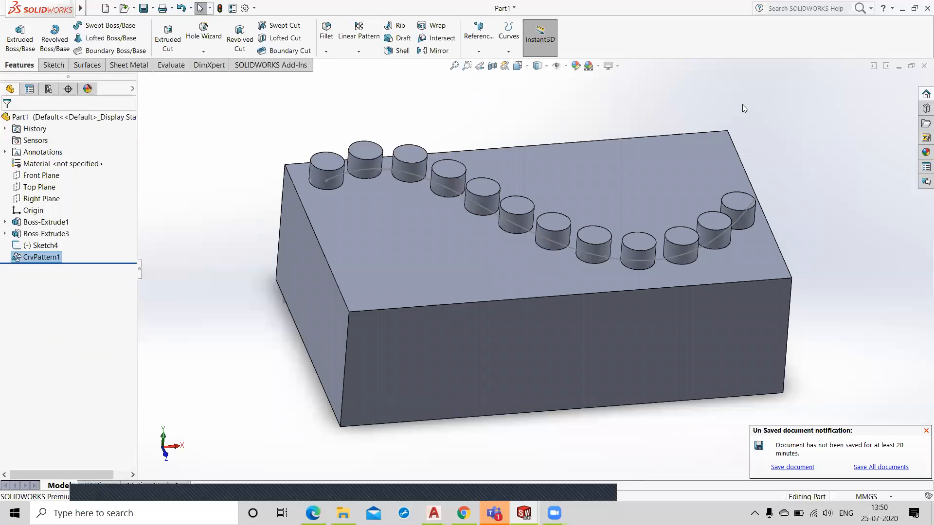
Step: Undo the curve driven pattern and delete the spline from the sketch on the block's top face
key(ctrl+z)
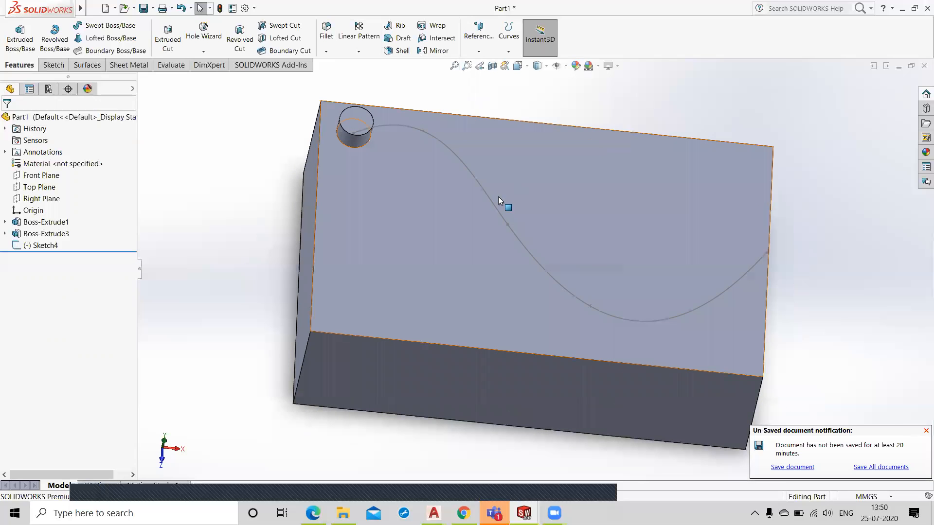
double_click(497, 209)
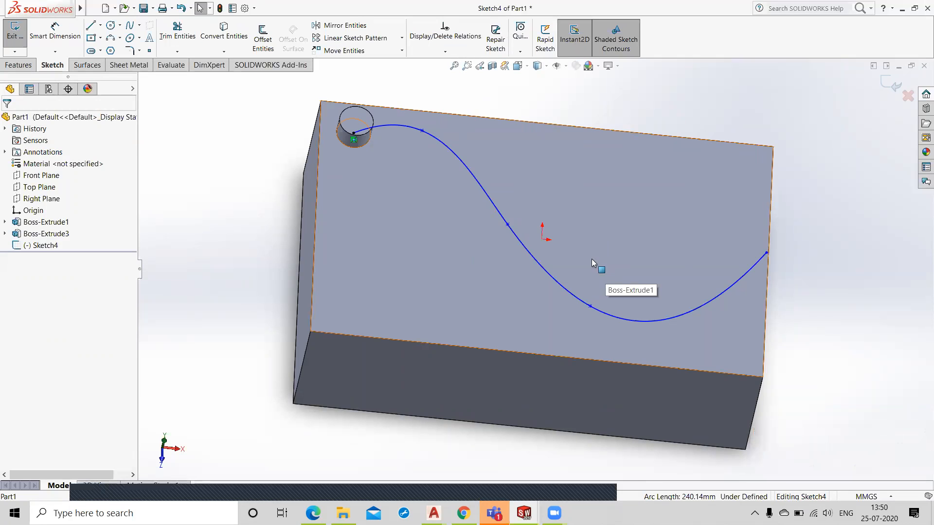
click(503, 224)
right_click(504, 223)
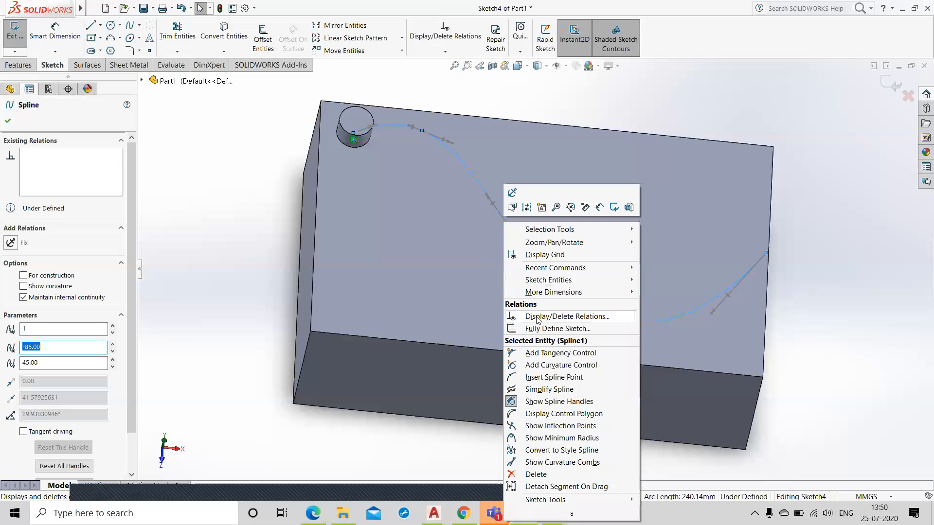
click(536, 475)
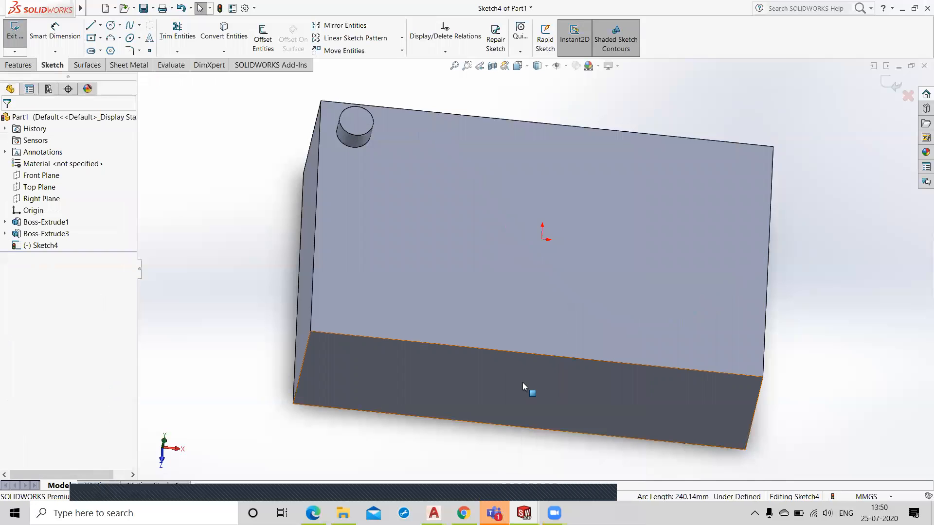
Step: Place 22 sketch points scattered irregularly over the block's top face and exit the sketch
click(149, 51)
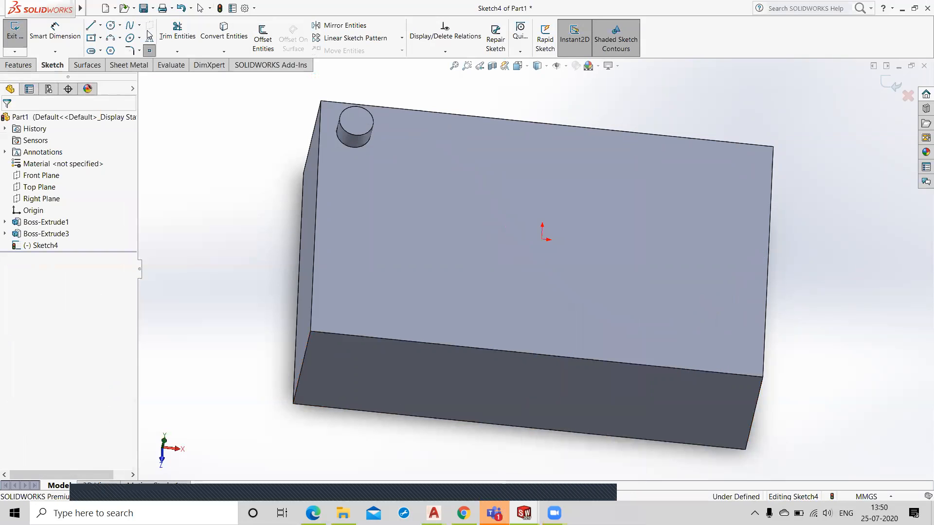
click(355, 286)
click(348, 236)
click(389, 205)
click(410, 151)
click(426, 258)
click(483, 174)
click(539, 143)
click(641, 191)
click(700, 165)
click(740, 220)
click(715, 306)
click(699, 345)
click(577, 326)
click(464, 314)
click(478, 255)
click(560, 155)
click(566, 290)
click(509, 221)
click(609, 251)
click(687, 244)
click(638, 153)
click(747, 170)
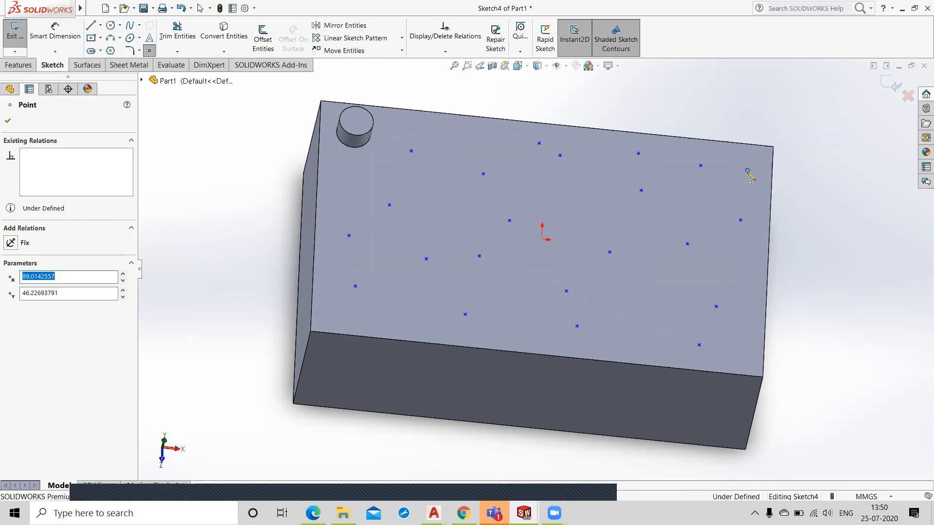
click(889, 87)
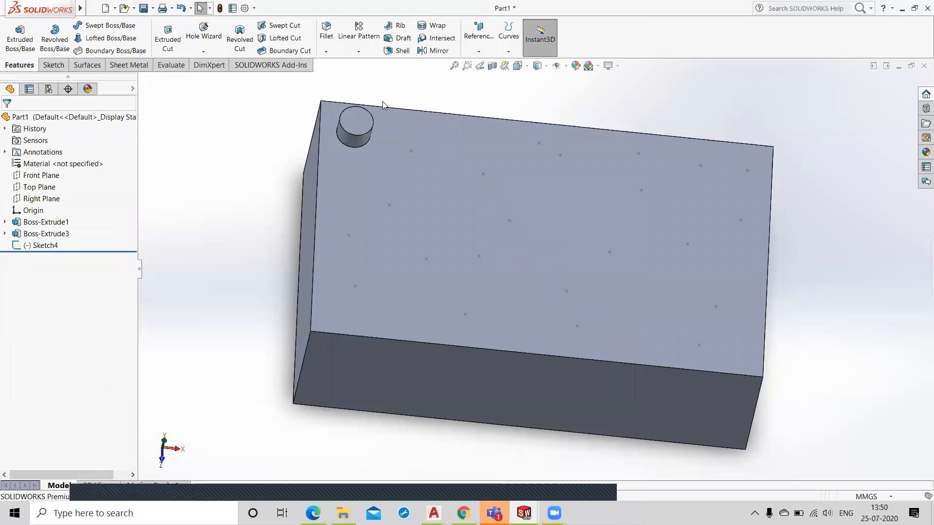
Step: Create a Sketch Driven Pattern that repeats the small cylindrical boss at the sketched points, using the centroid as reference point
click(358, 51)
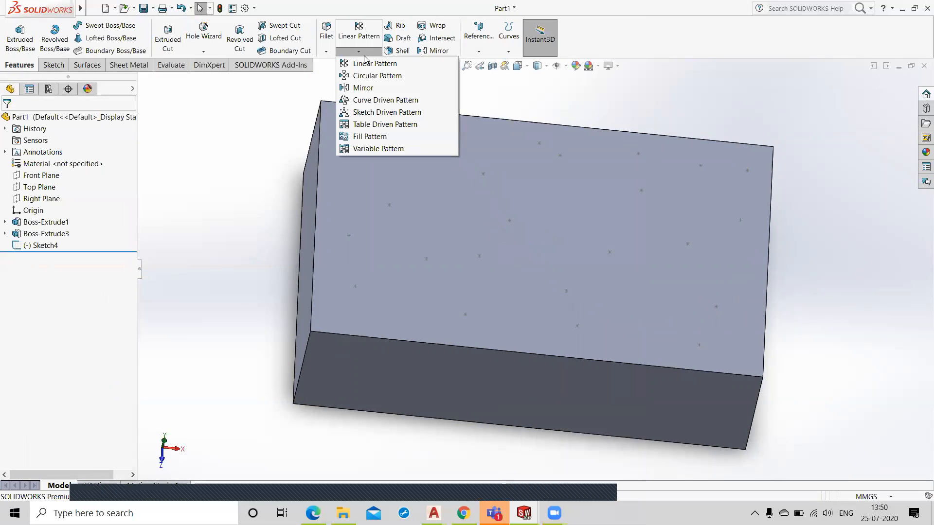
click(376, 113)
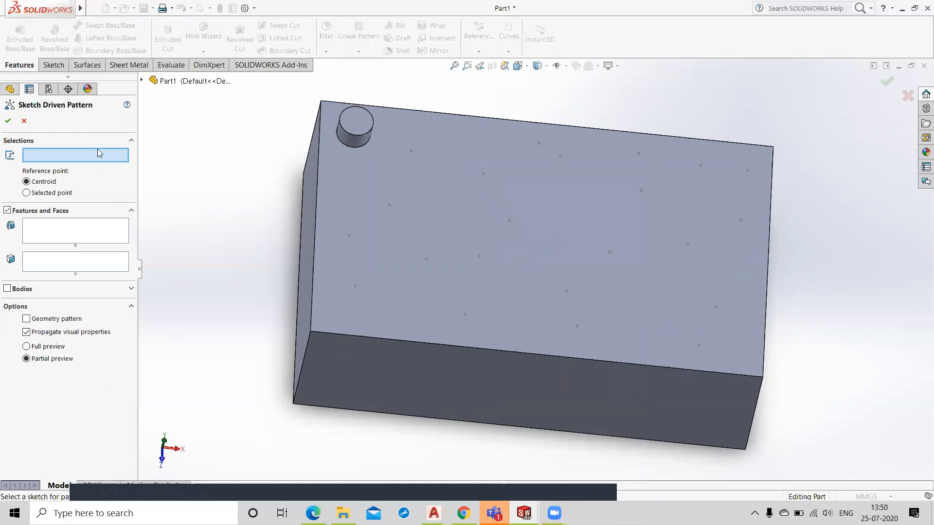
click(411, 151)
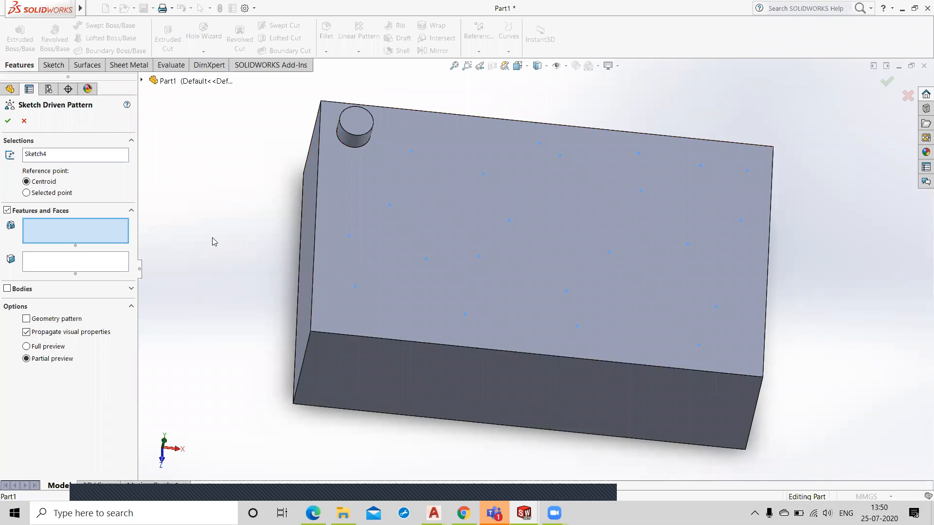
click(362, 148)
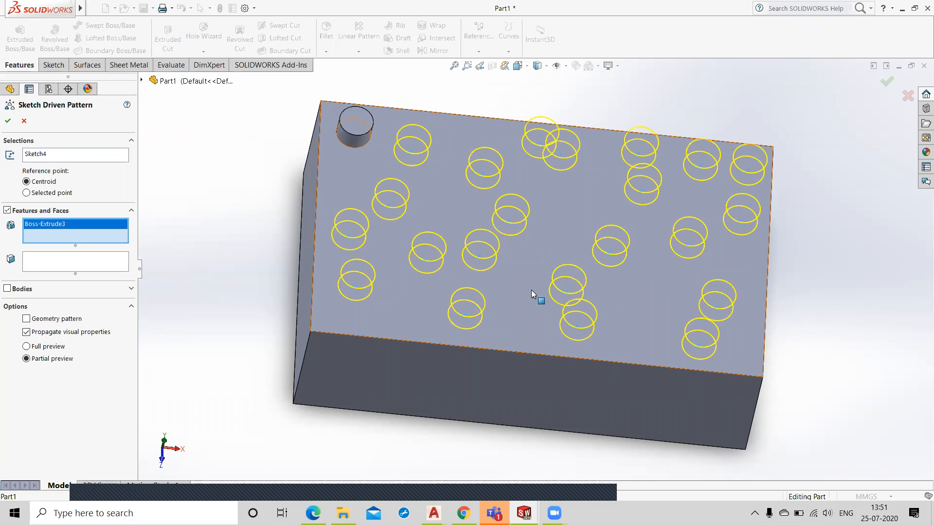
click(8, 122)
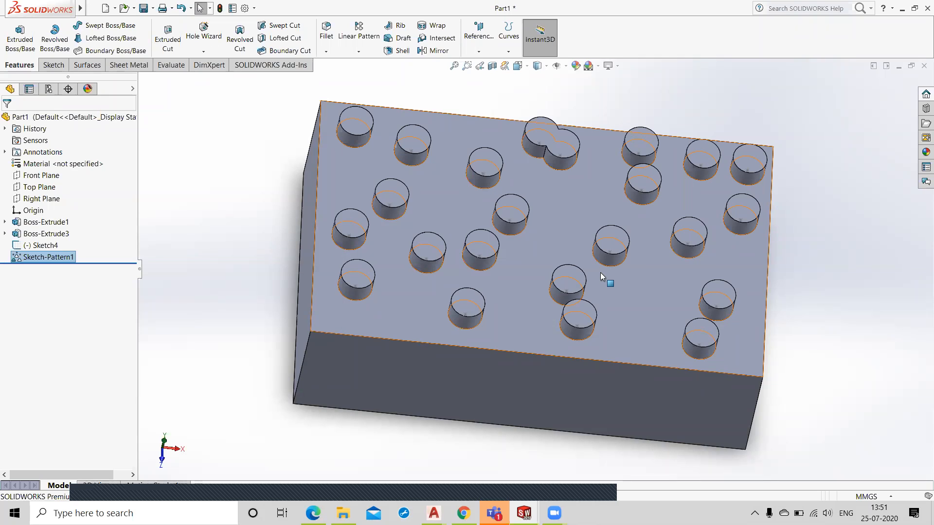
click(348, 51)
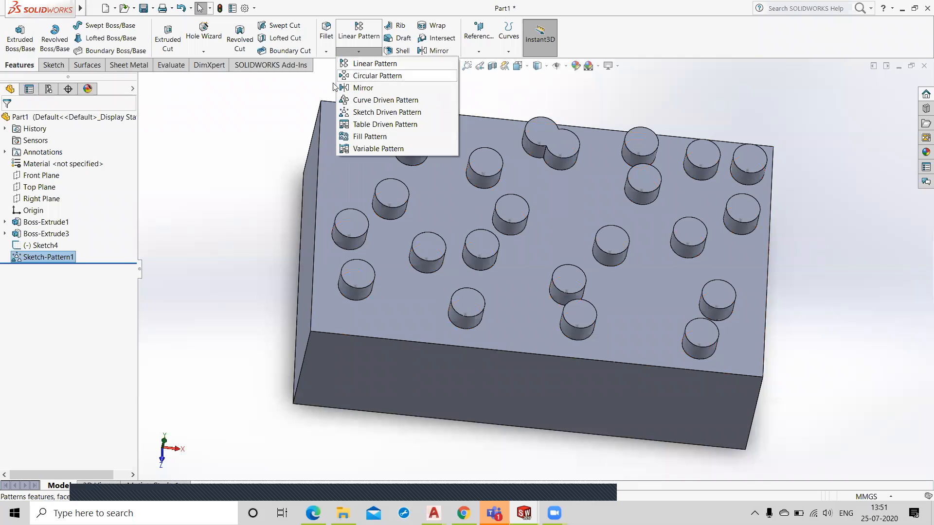
click(238, 146)
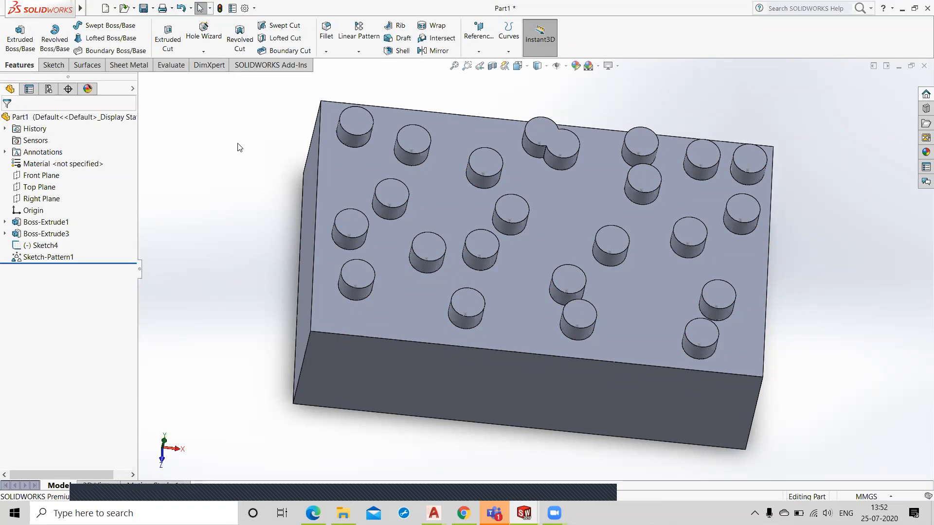
click(358, 51)
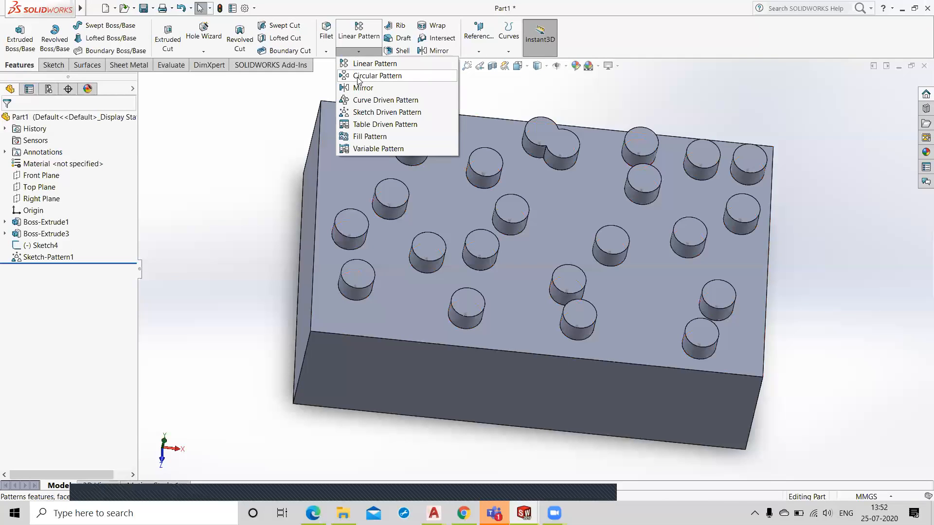